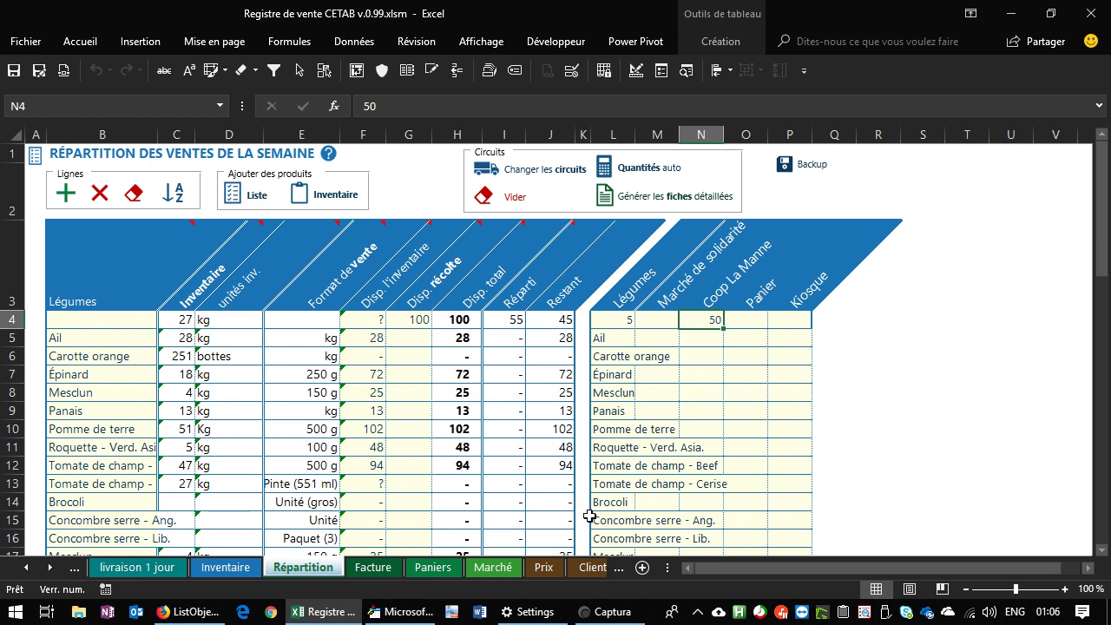
Examine the distribution table's vegetable list, its stock and availability columns, and the sales circuit headings from Marché de solidarité to Kiosque.
drag(91, 300, 90, 552)
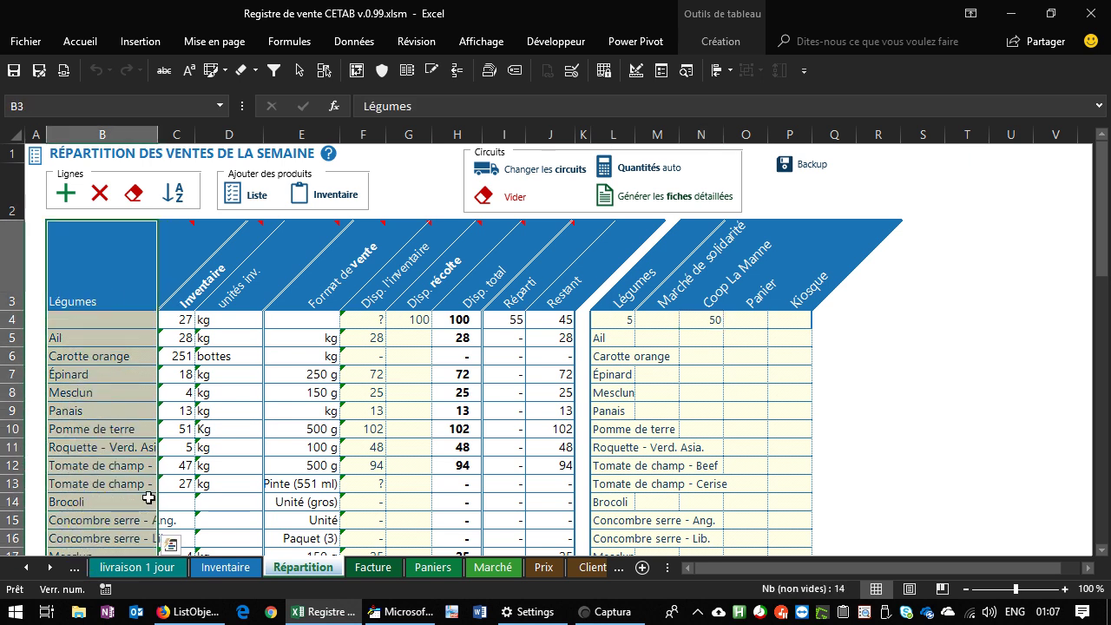
drag(223, 324, 521, 538)
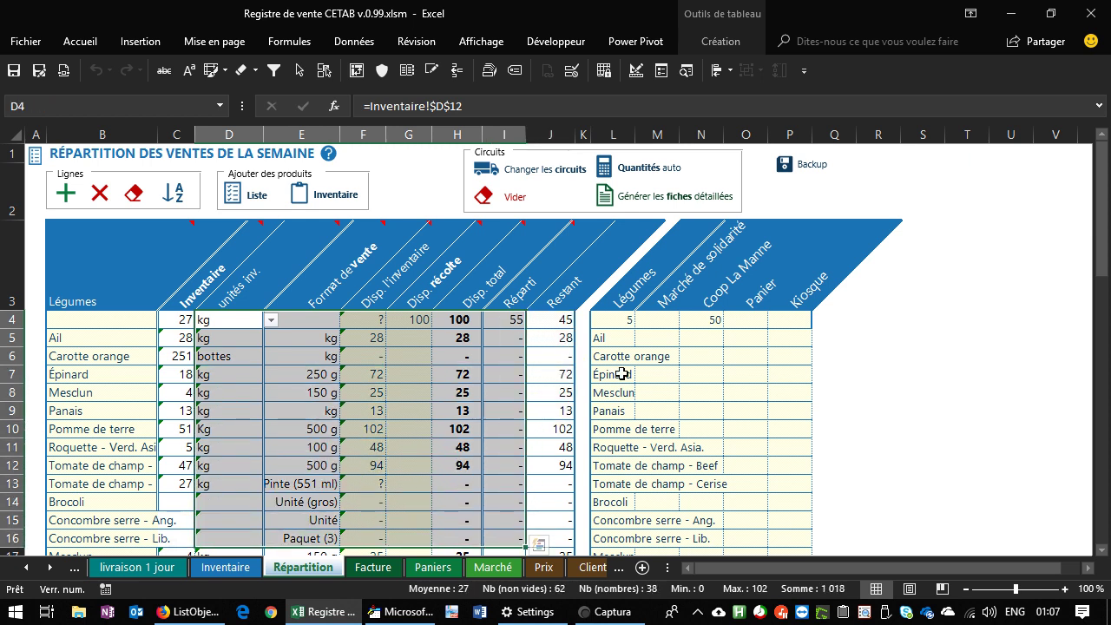
drag(643, 306, 670, 308)
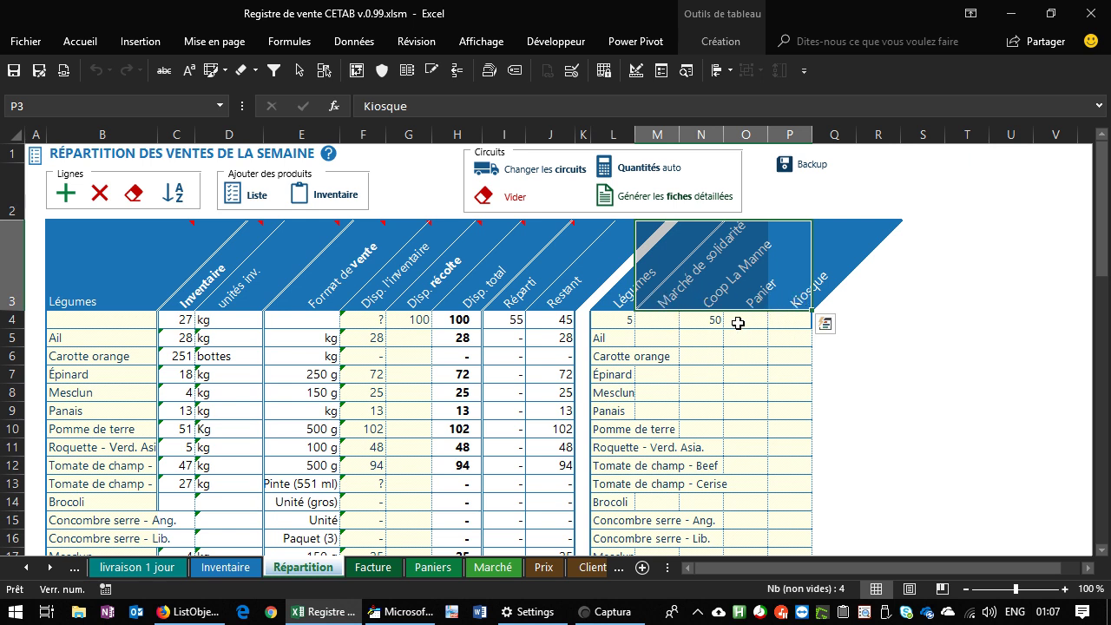
Allocate 25 units to Marché de solidarité in the first row of the distribution table.
click(657, 323)
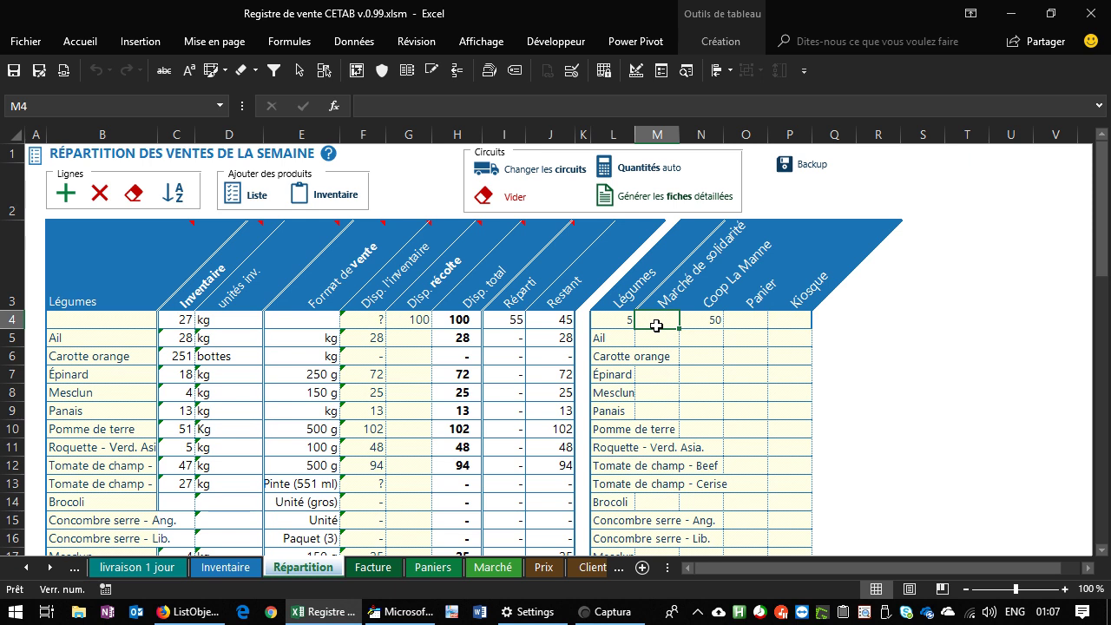
text(25)
key(Return)
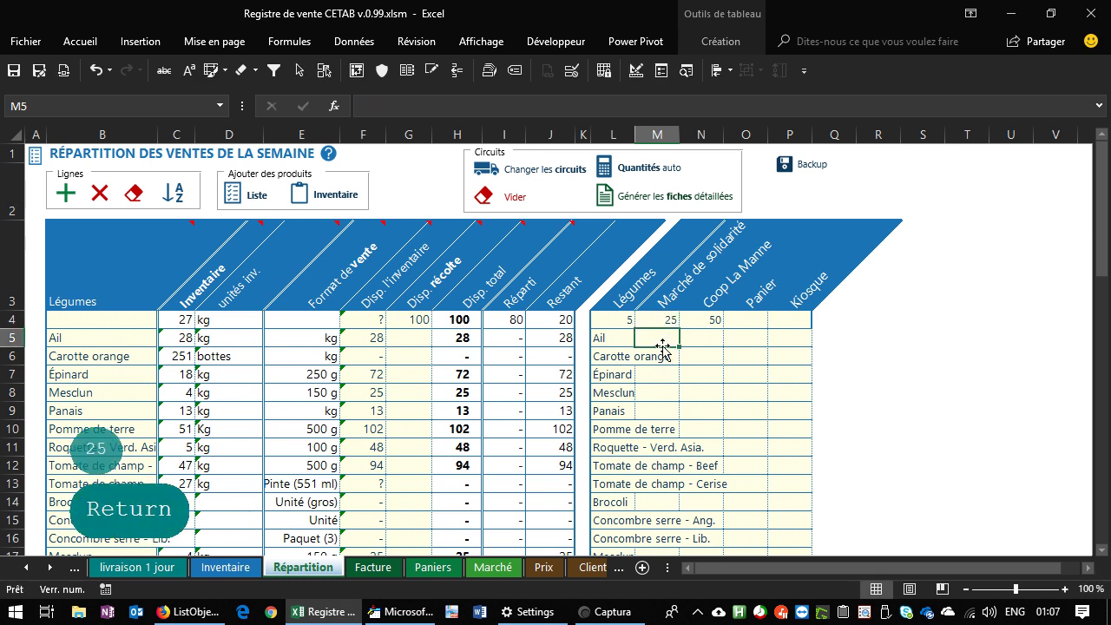
Allocate 72 units of Épinard to Marché de solidarité and check the Restant column.
click(669, 354)
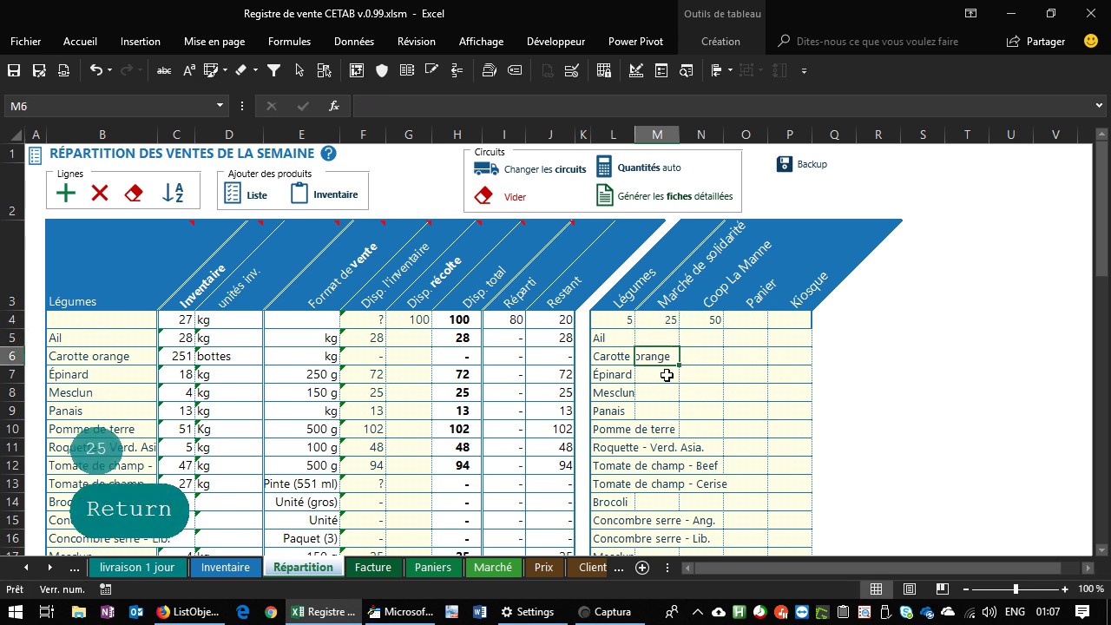
click(667, 375)
text(72)
key(Tab)
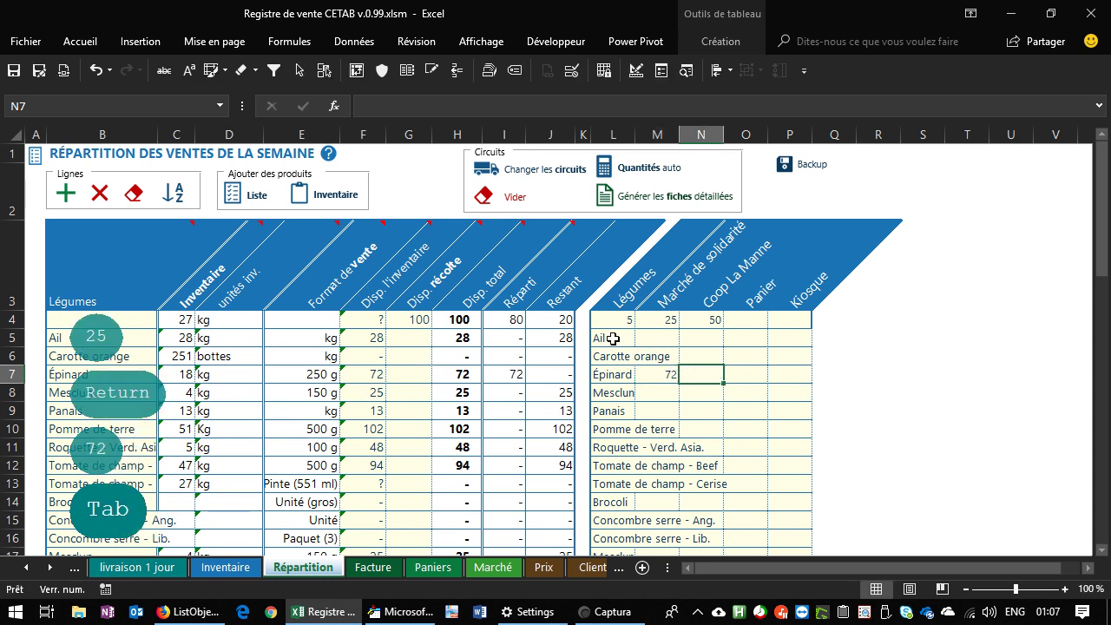
click(546, 358)
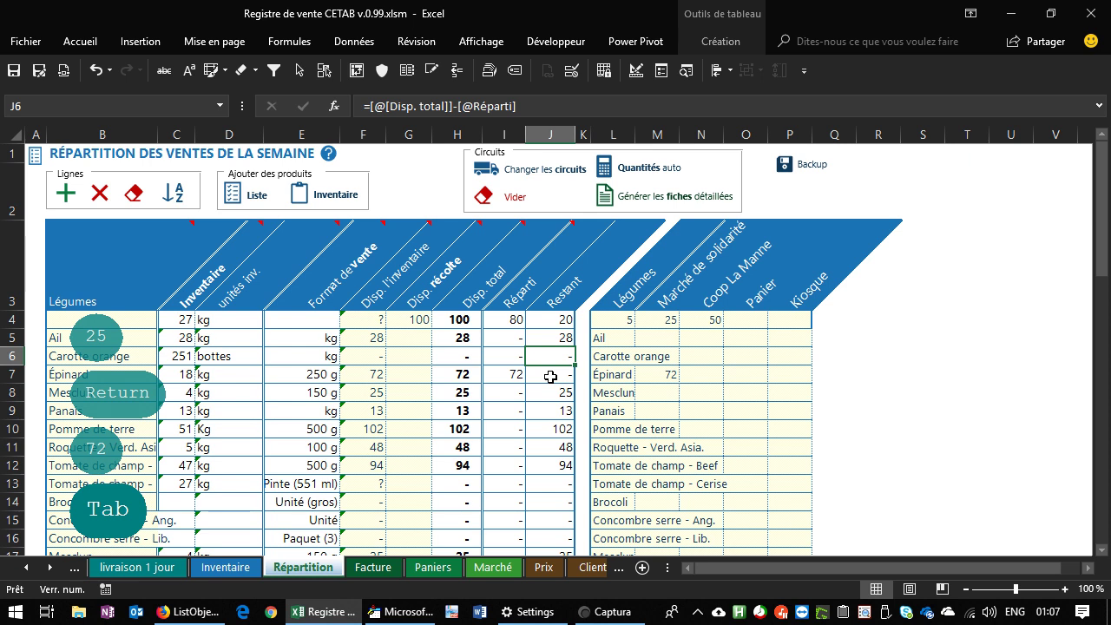
Review the inventory columns in the distribution table, and the vegetables, quantities and units on the Inventaire sheet.
drag(168, 279, 223, 513)
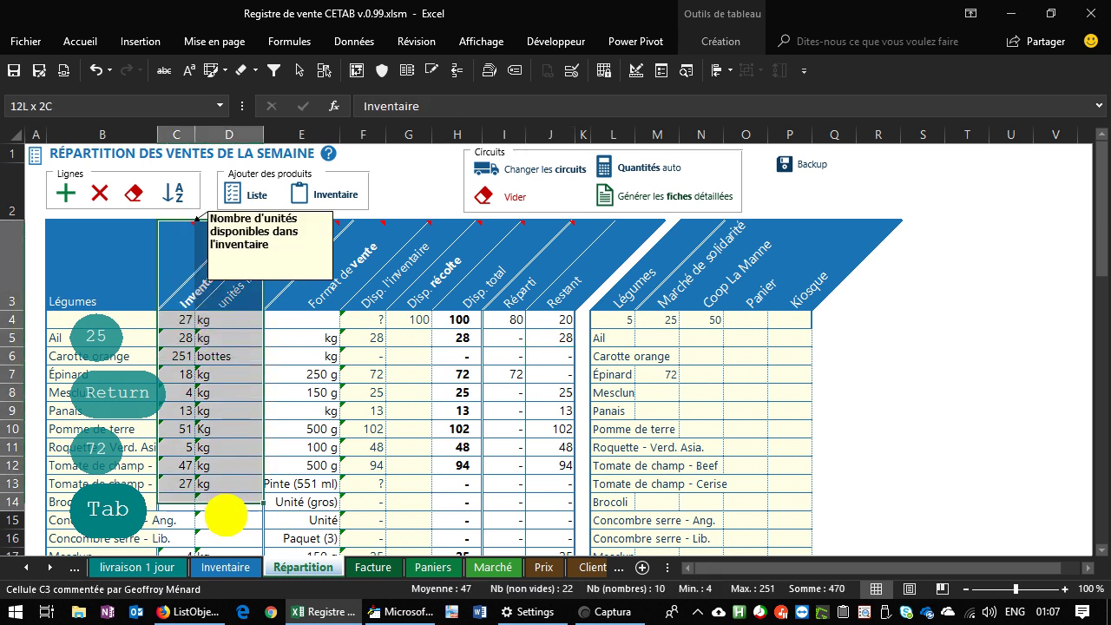
click(225, 567)
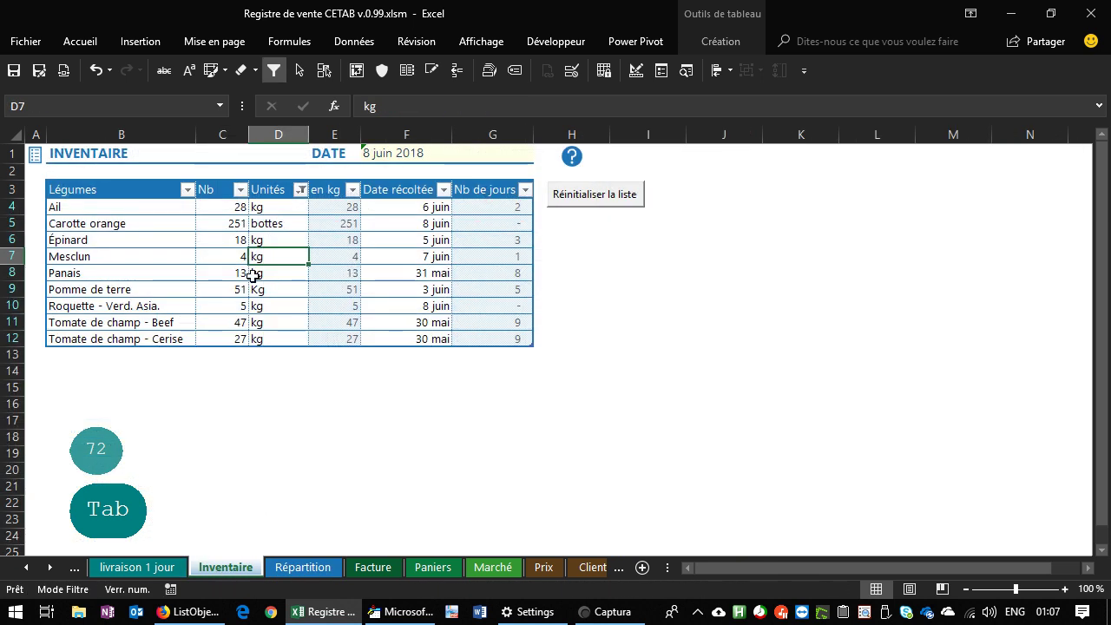
click(134, 209)
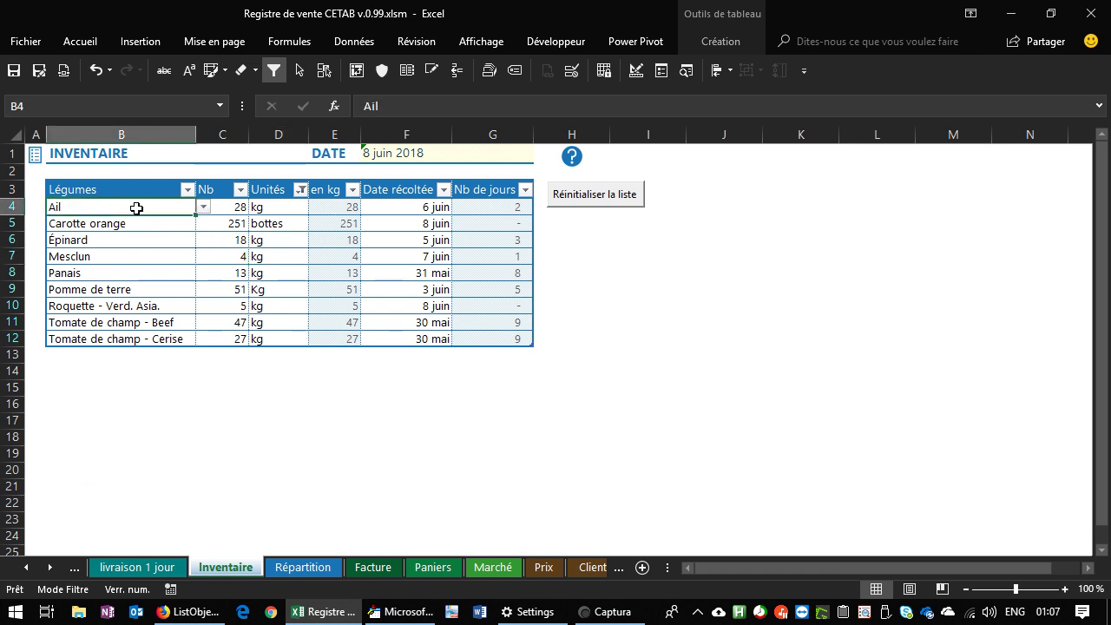
drag(120, 207, 117, 339)
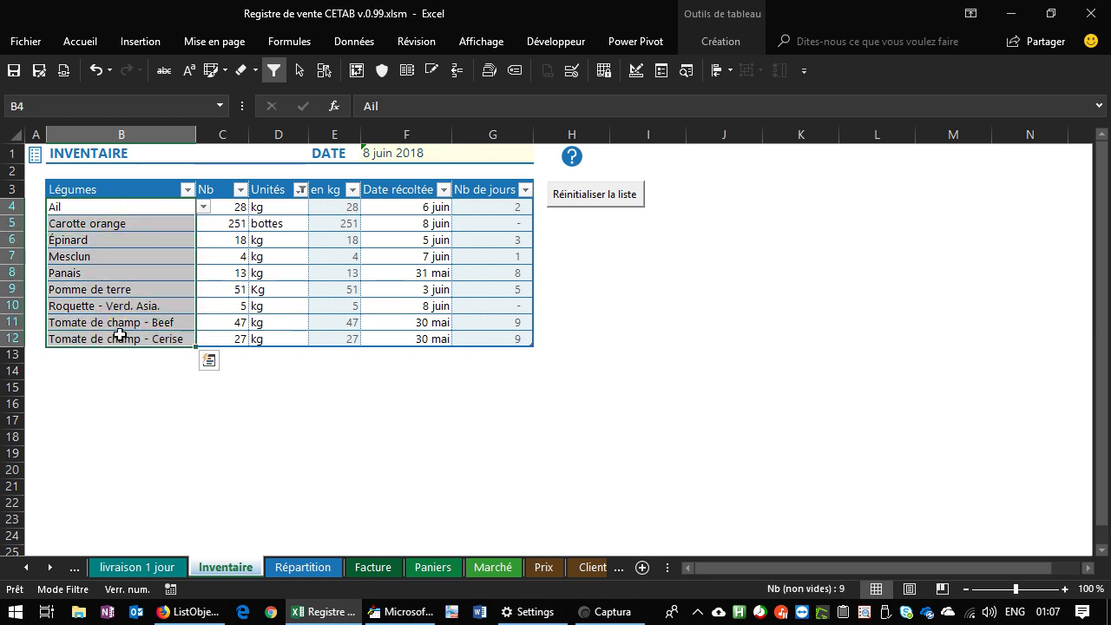
drag(243, 209, 278, 208)
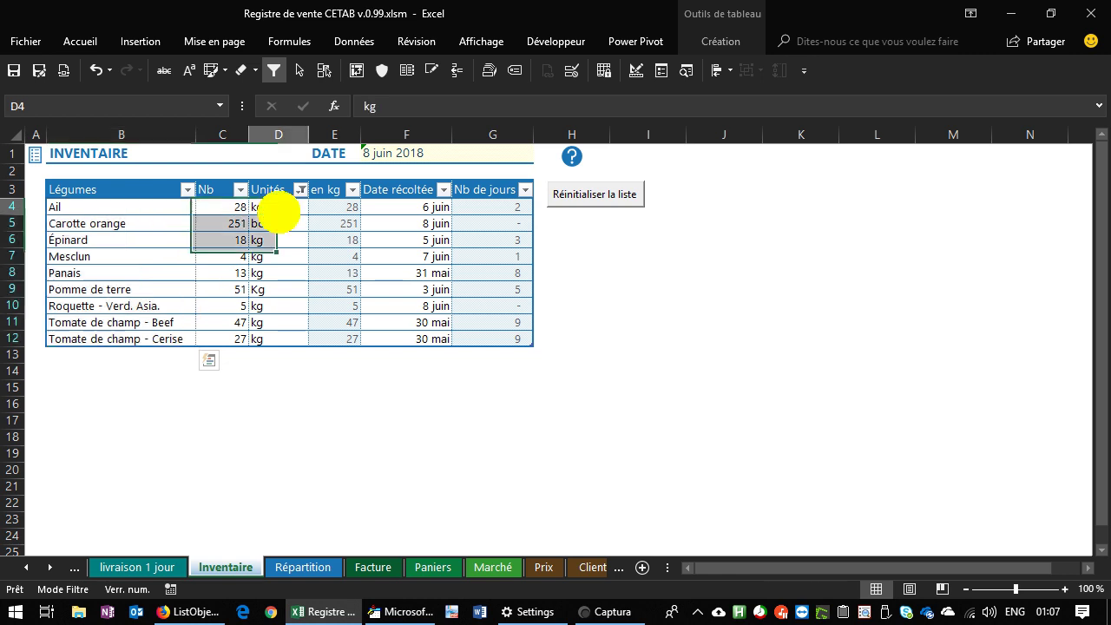
click(277, 215)
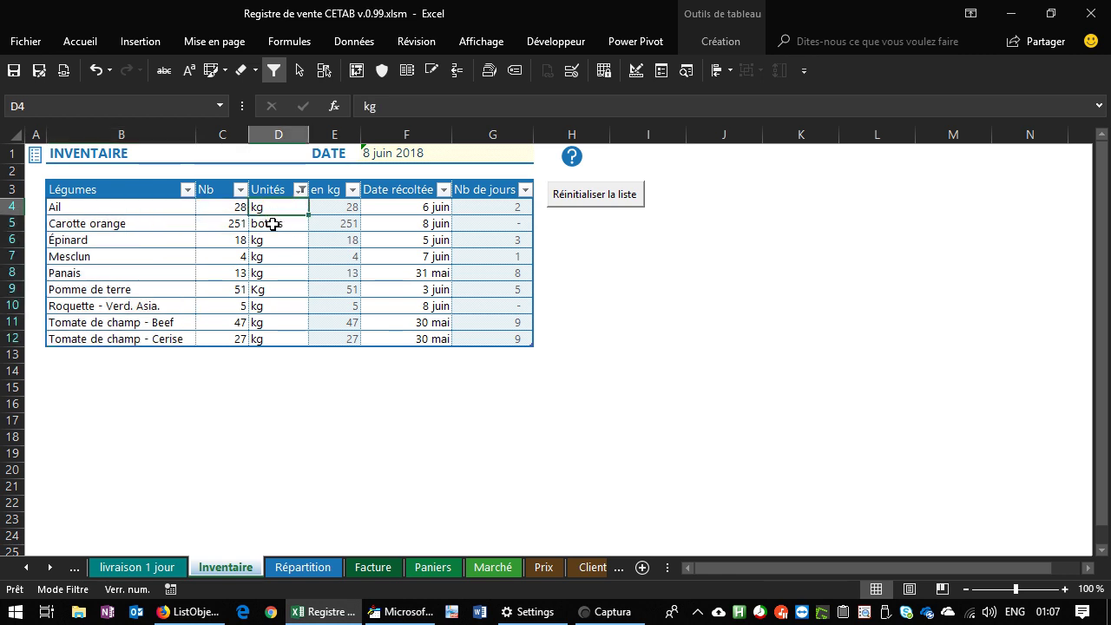
click(275, 225)
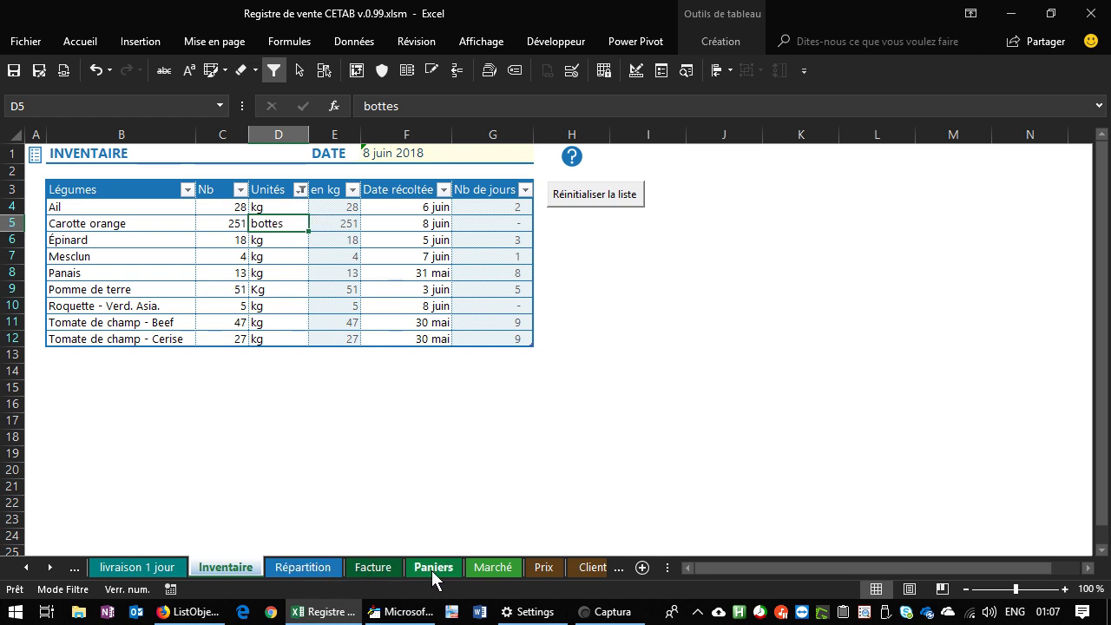
Examine the Prix sheet, comparing the average weights of gram-based formats such as Ail #2 250 g and Basilic 100 g with bunch and unit formats.
click(530, 567)
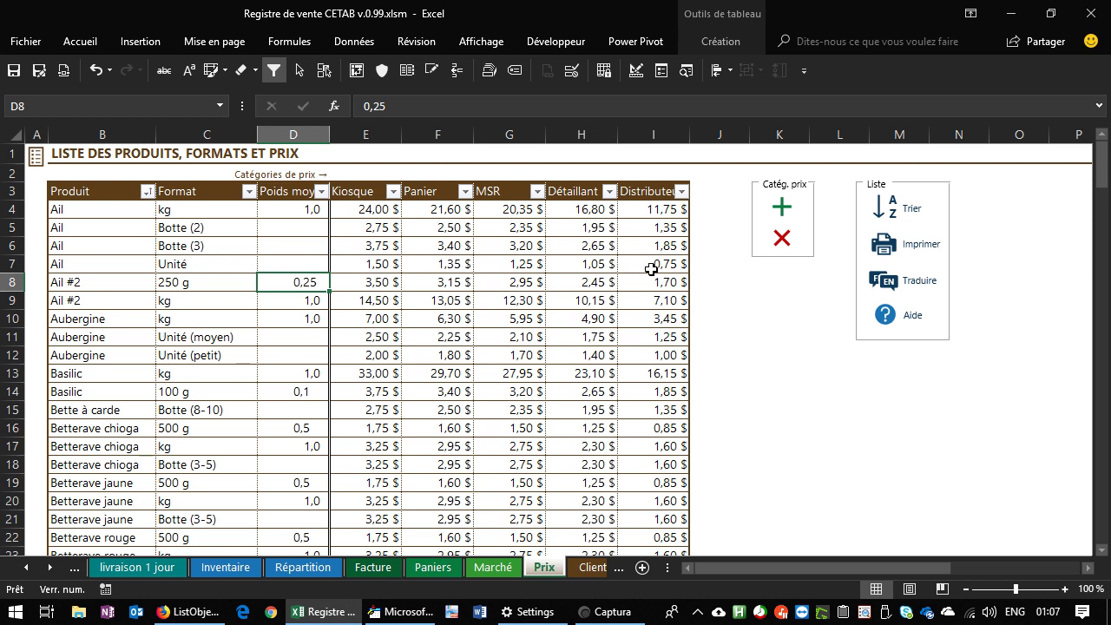
click(215, 339)
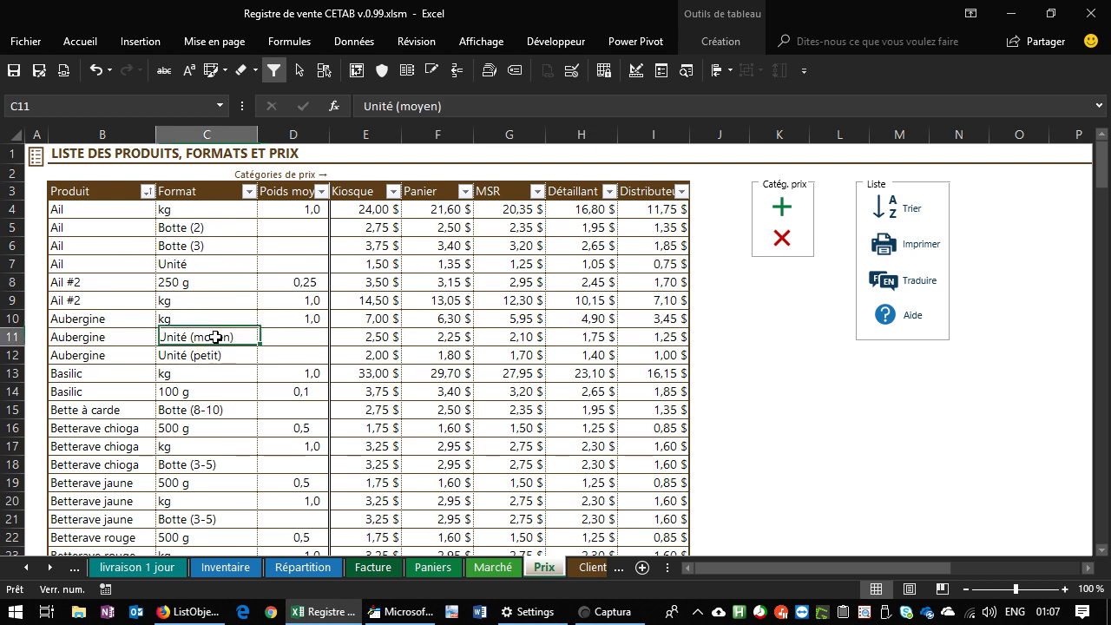
click(170, 285)
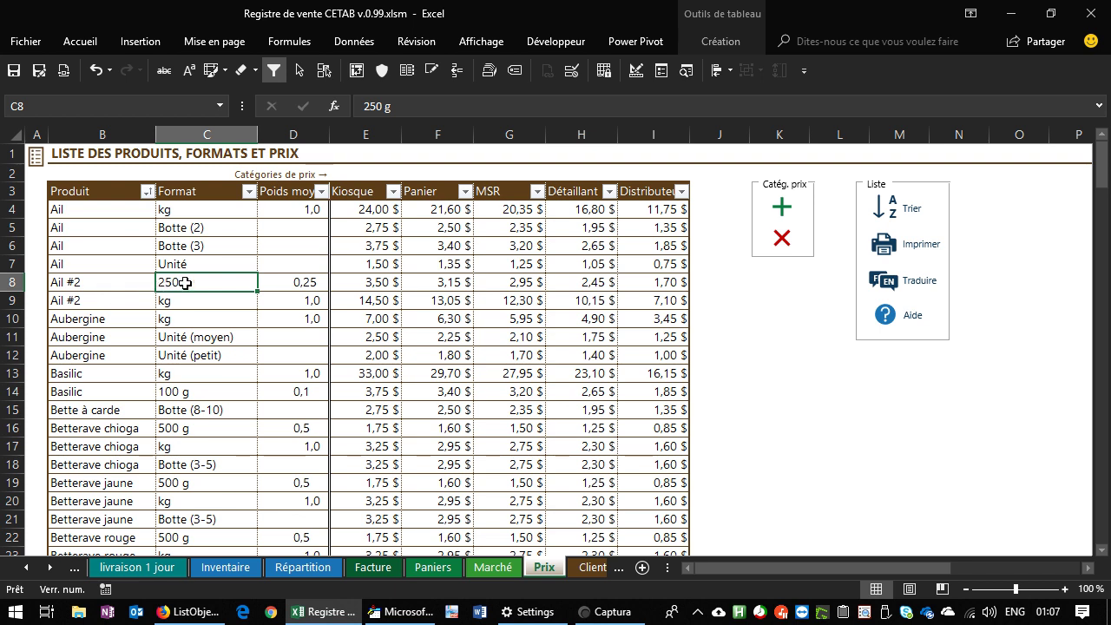
click(287, 283)
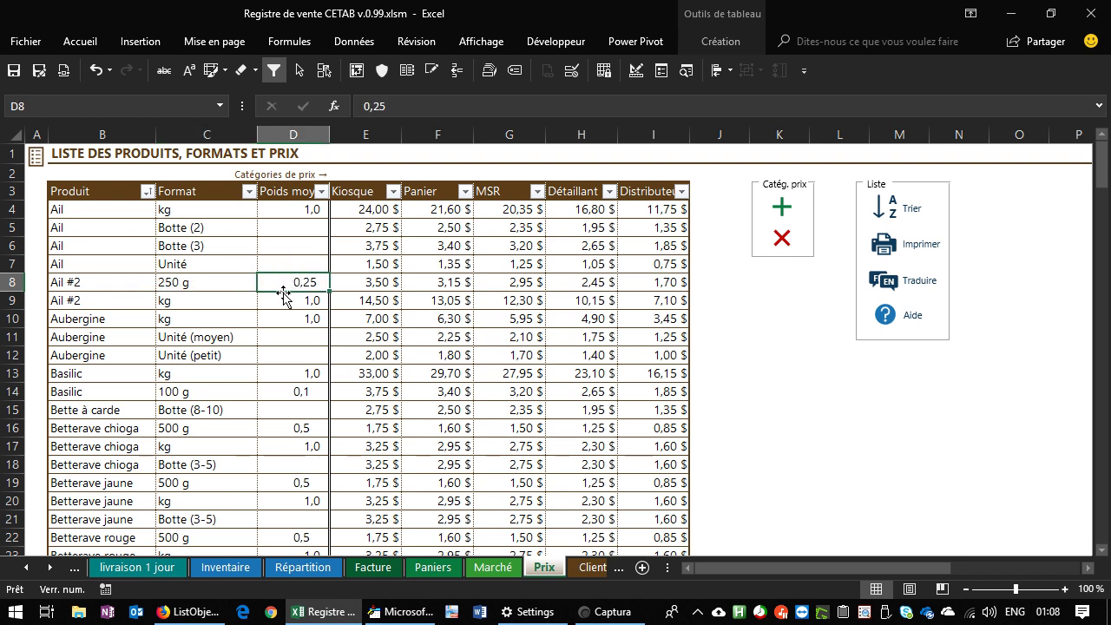
click(297, 391)
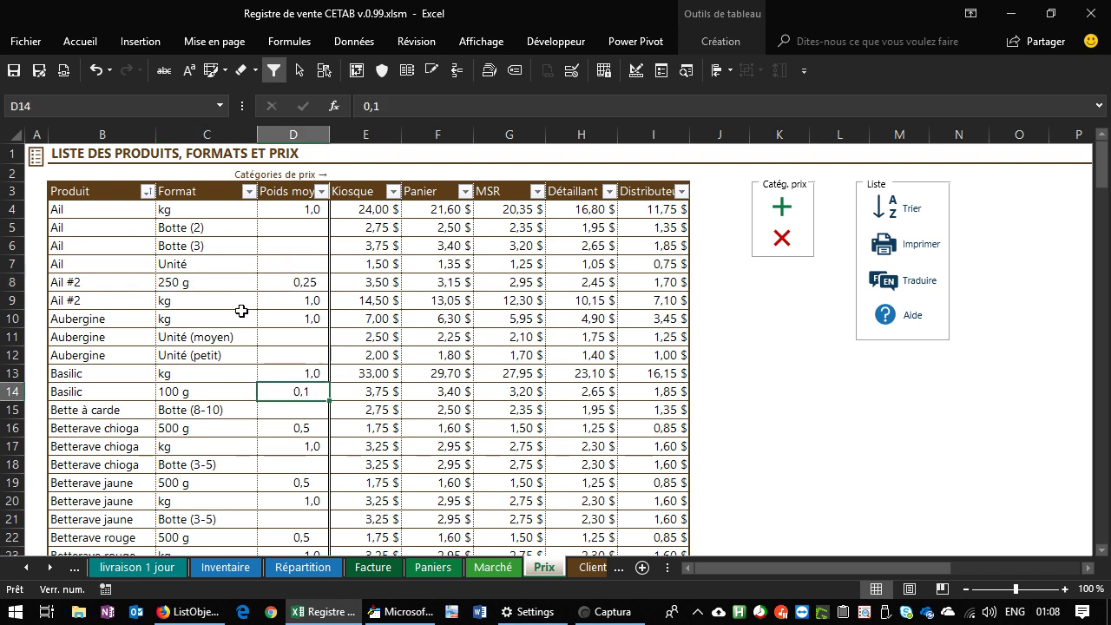
click(288, 245)
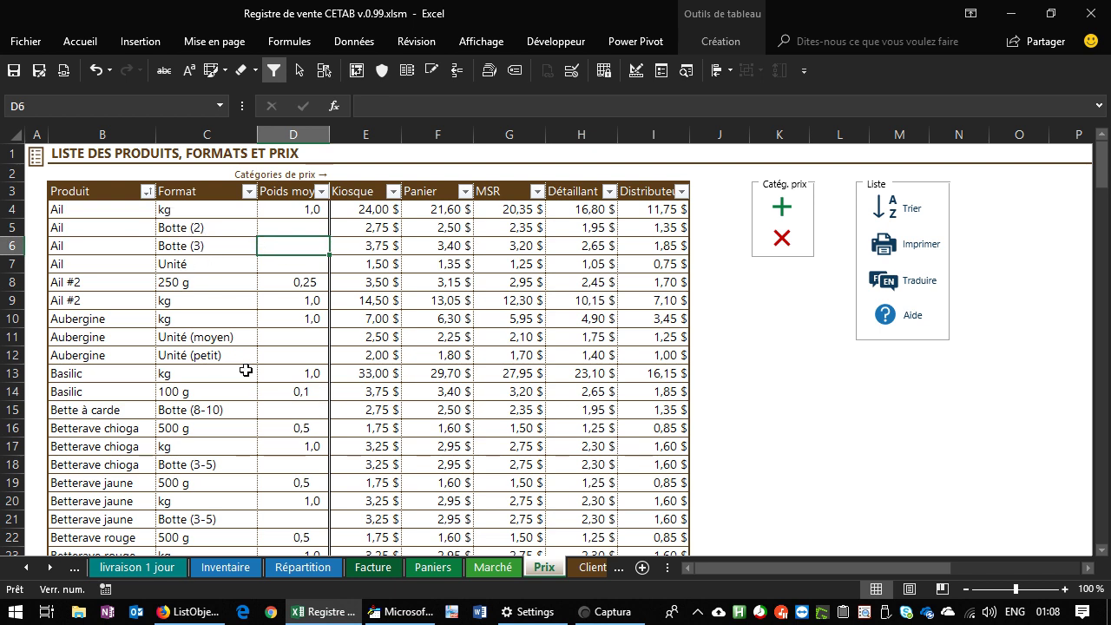
click(215, 408)
click(293, 413)
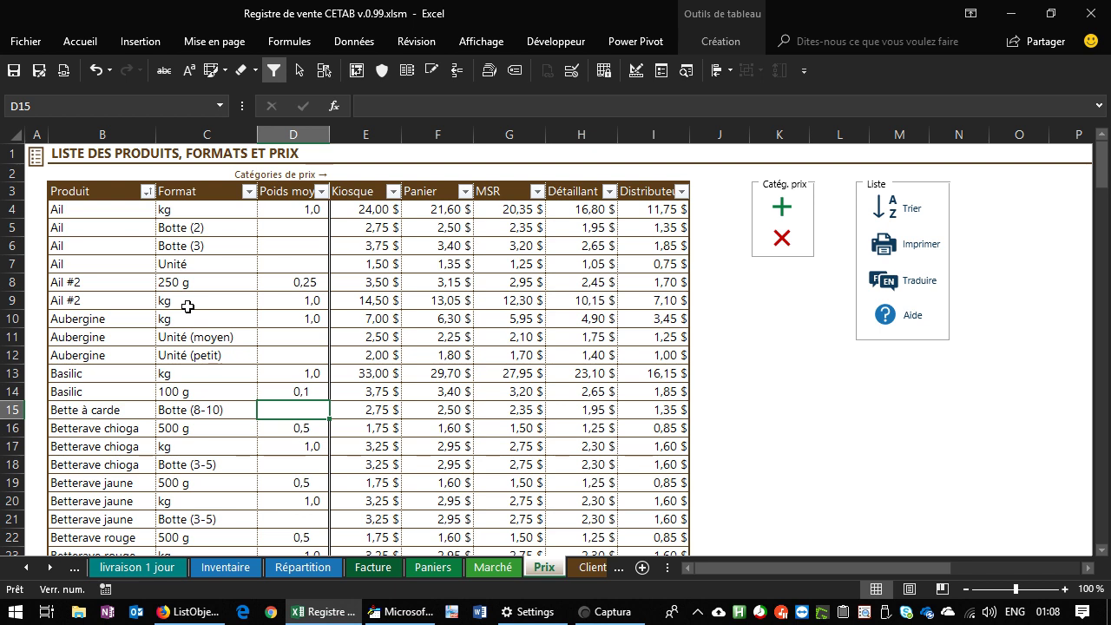
click(204, 394)
click(283, 395)
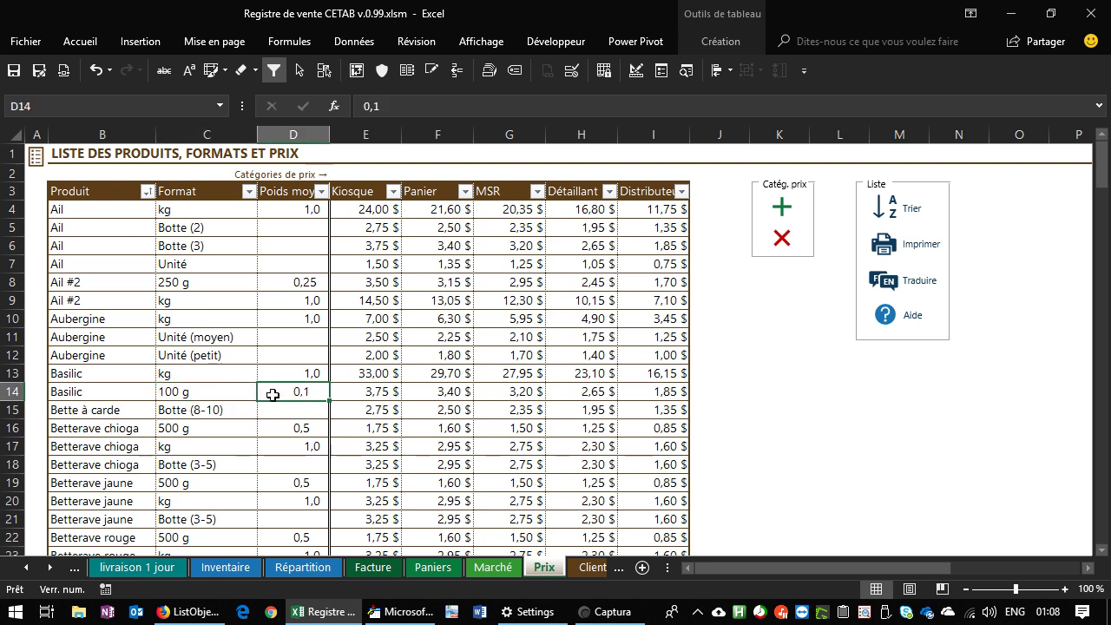
click(229, 401)
Review the quantities and units on the Inventaire sheet, and Épinard's stock, sale format and inventory availability on the Répartition sheet.
click(255, 570)
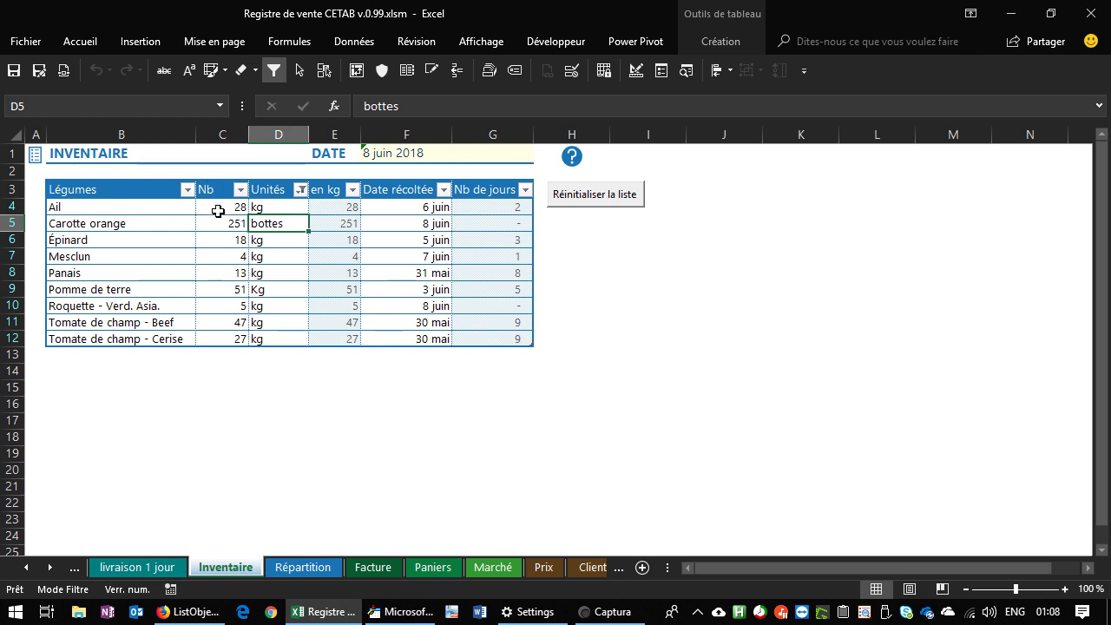
drag(219, 211, 265, 339)
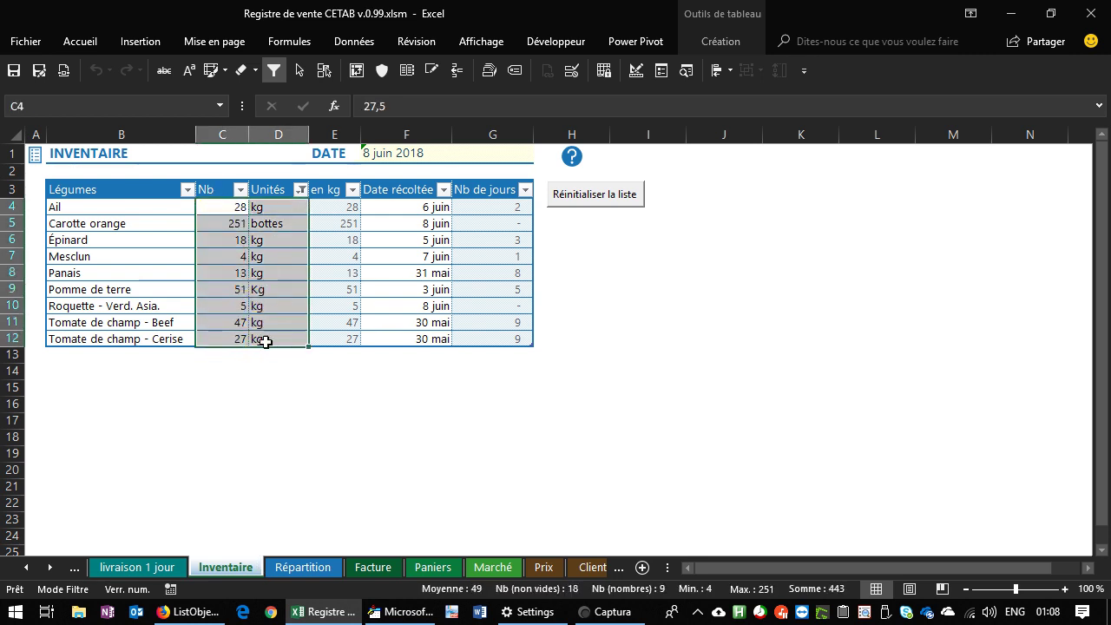
click(302, 569)
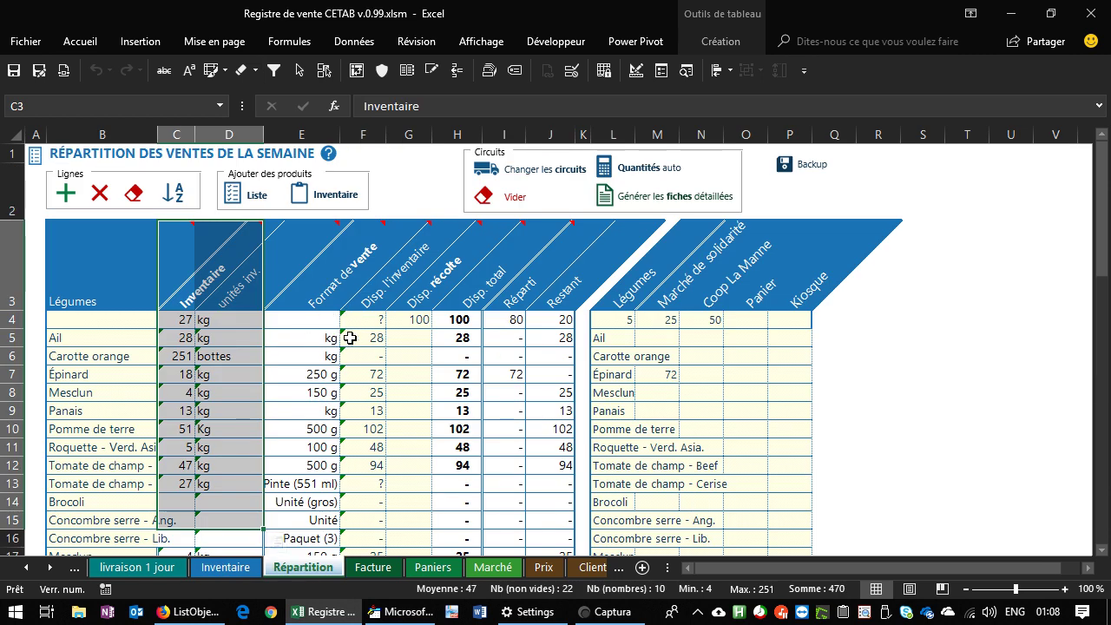
click(363, 378)
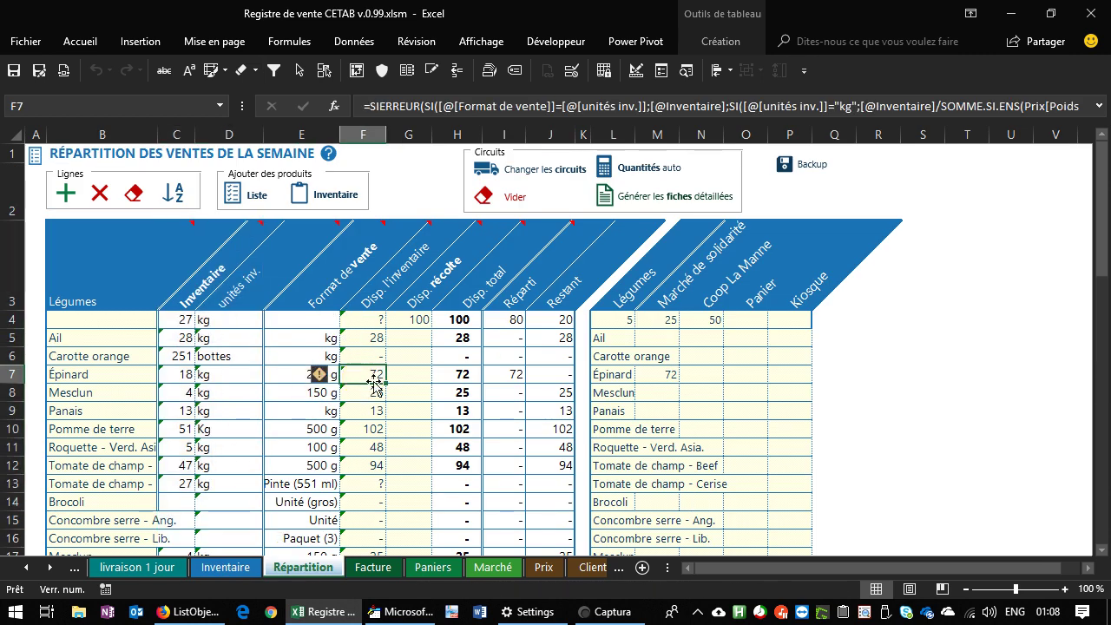
click(178, 382)
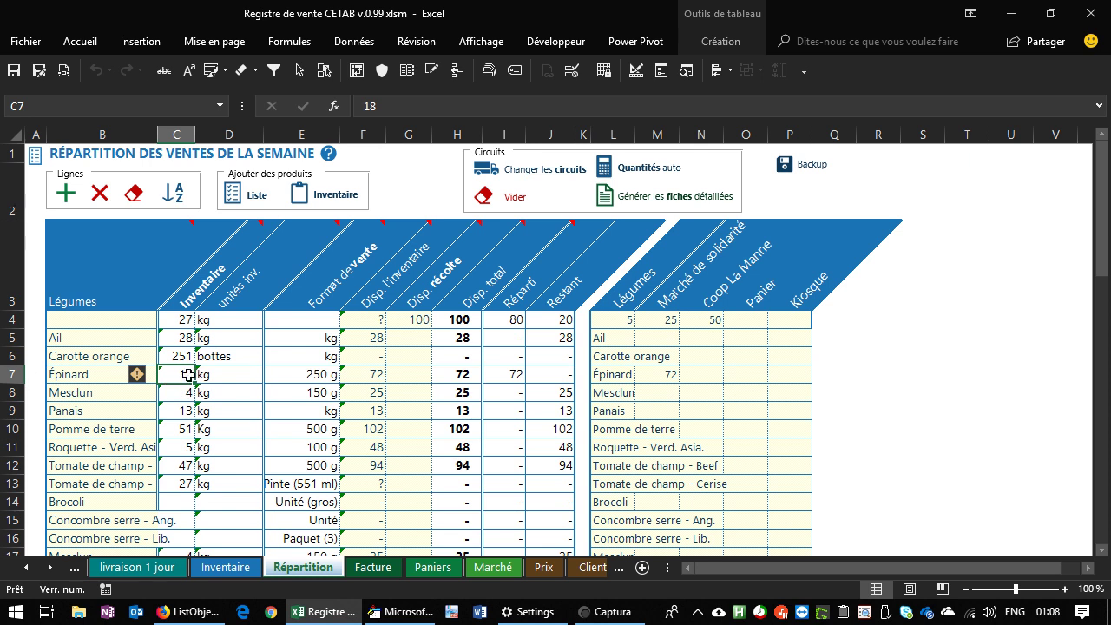
drag(181, 378, 204, 375)
drag(316, 373, 347, 376)
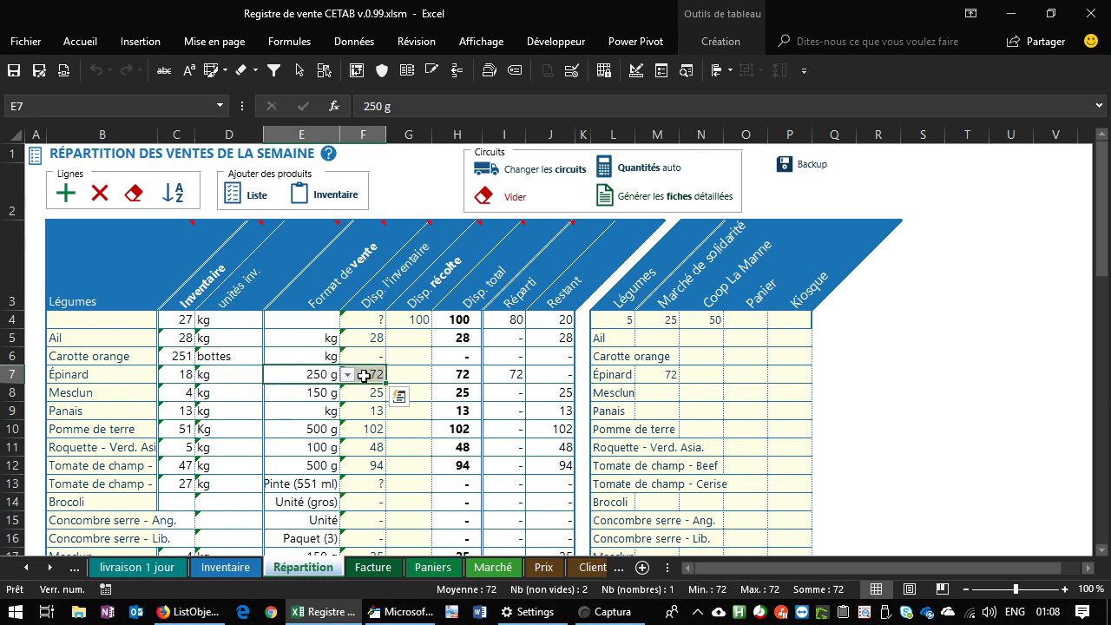
click(378, 374)
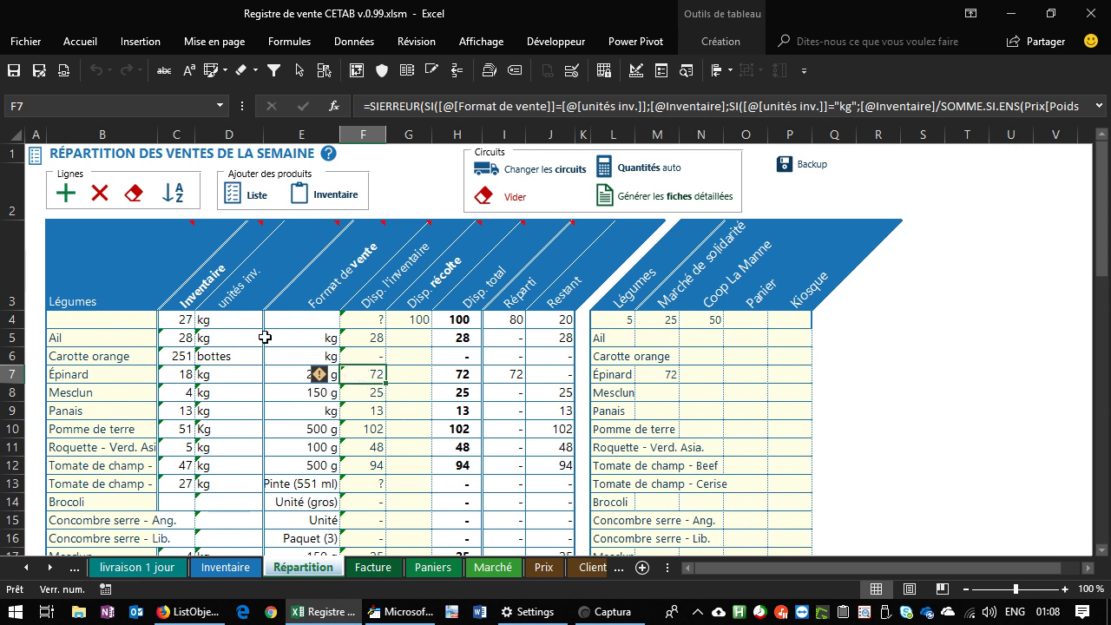
Examine the Inventaire to Disp. l'inventaire columns, the sale formats, and the Disp. récolte column with its header comment.
drag(184, 296, 370, 545)
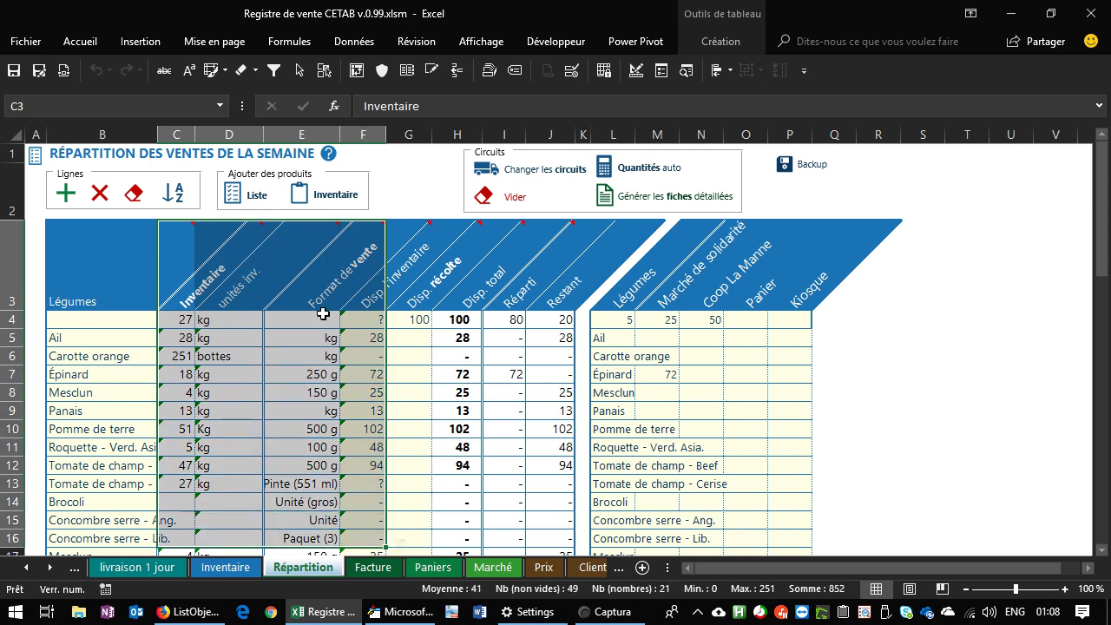
drag(323, 309, 308, 521)
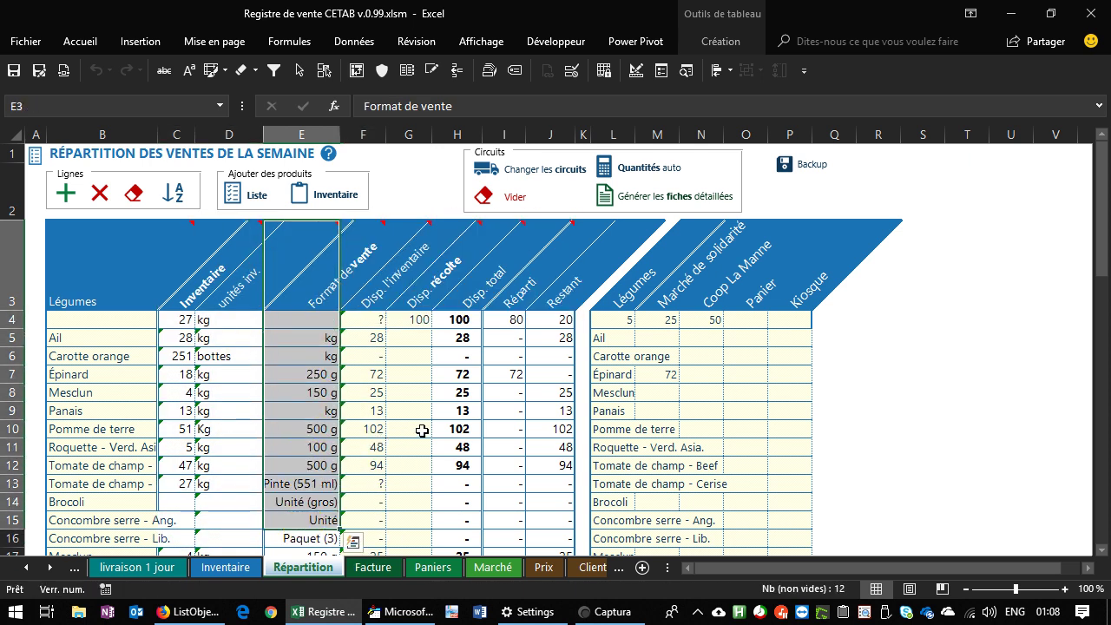
click(417, 323)
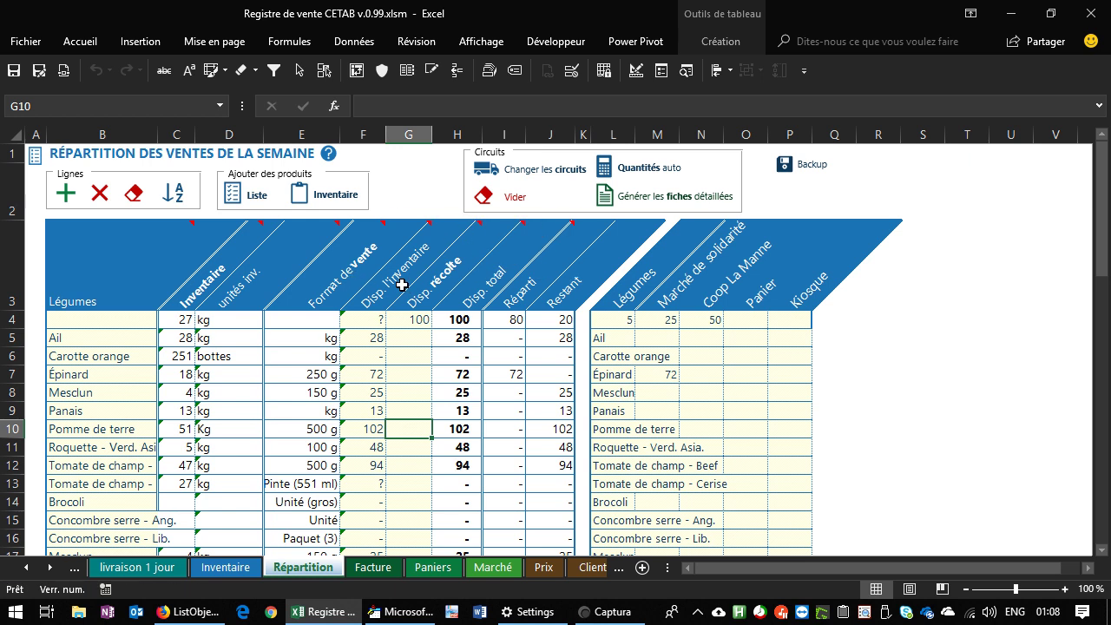
drag(410, 295, 415, 426)
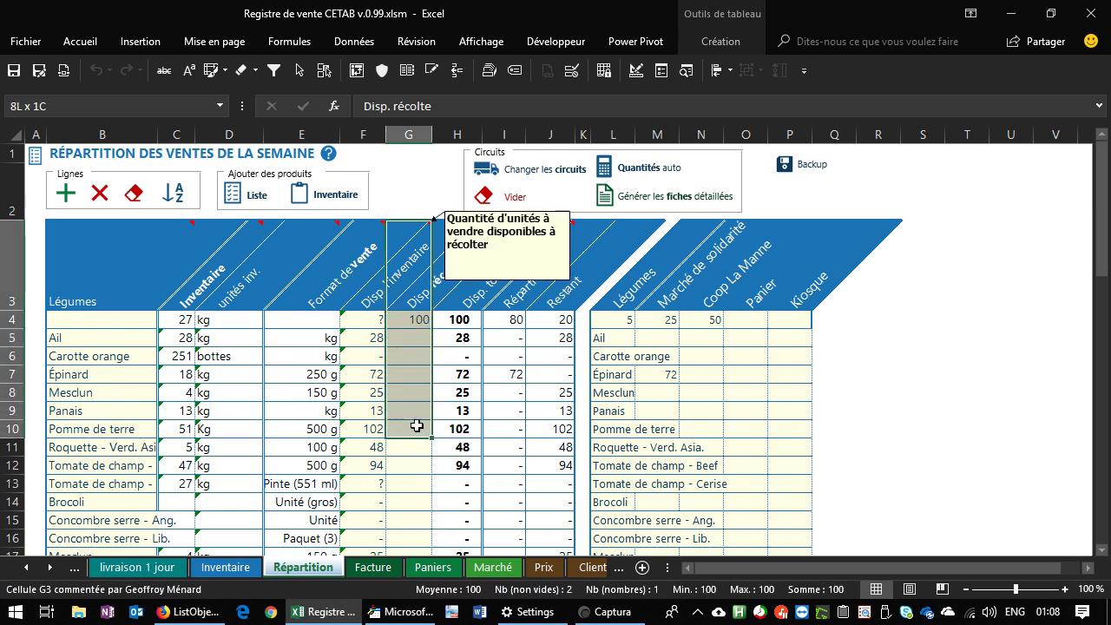
click(415, 295)
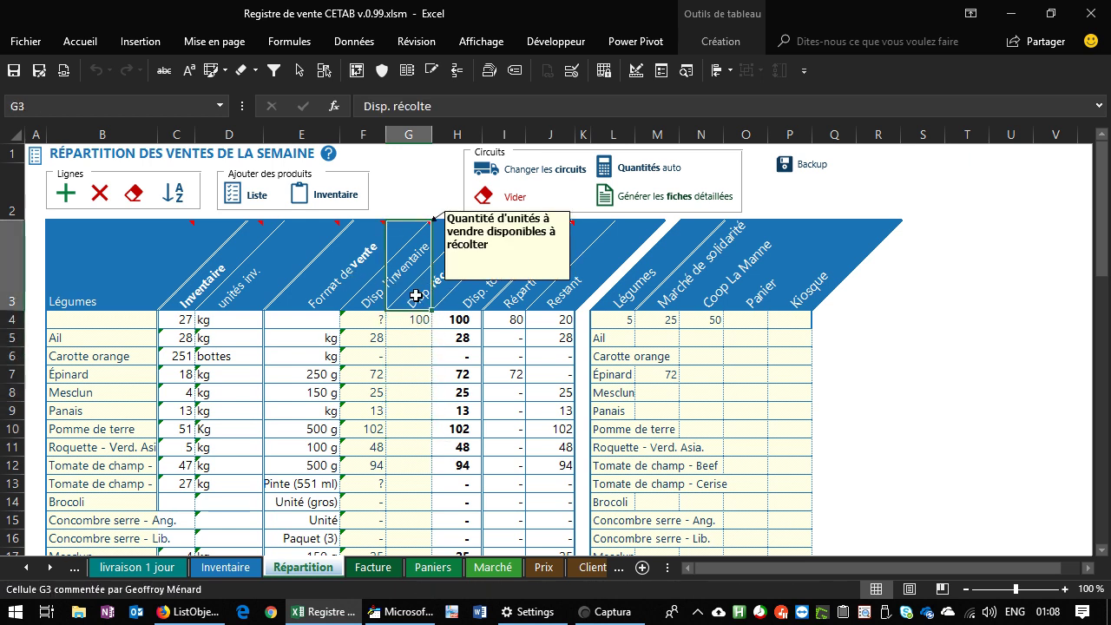
Examine the Disp. récolte, Disp. total, Réparti and Restant columns of the distribution table, including their header comments.
drag(415, 301, 416, 543)
click(462, 303)
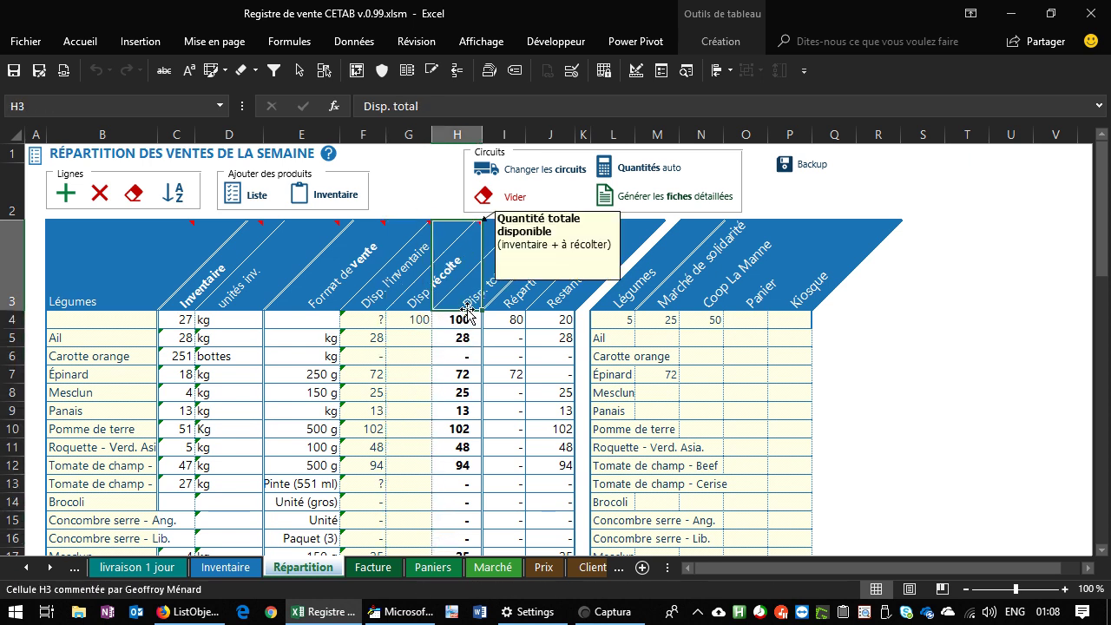
click(501, 304)
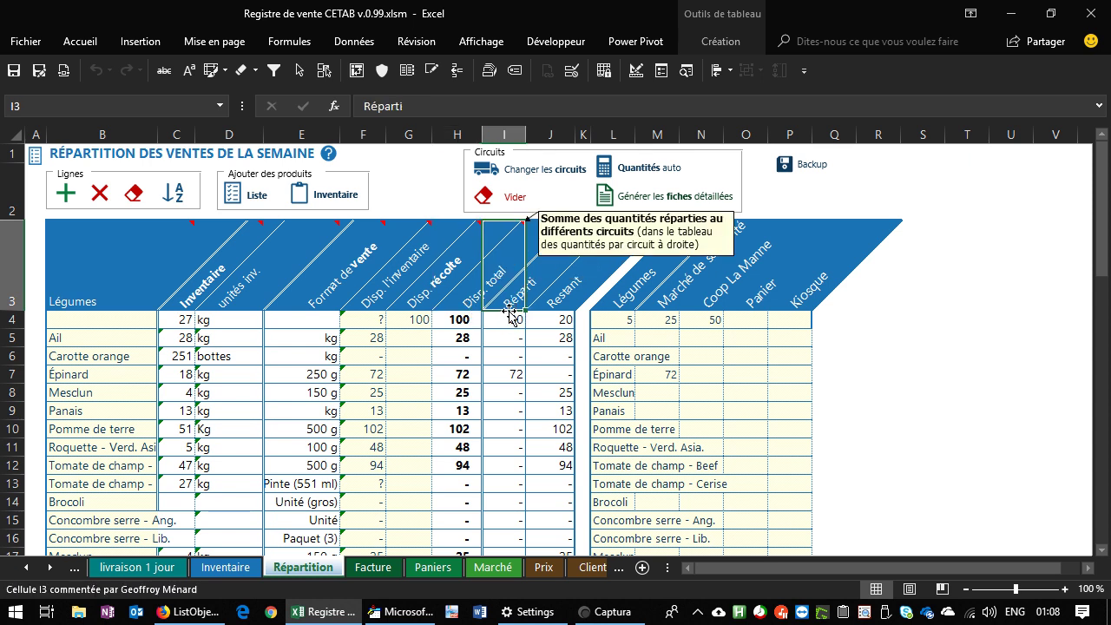
click(526, 320)
drag(527, 320, 561, 466)
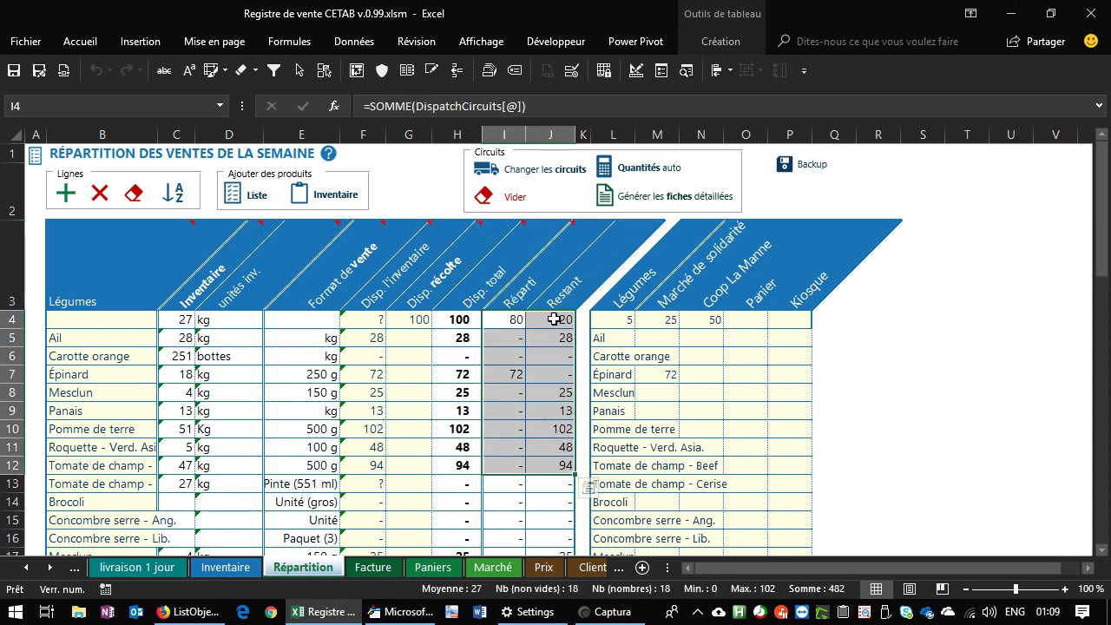
click(509, 319)
drag(510, 318, 512, 465)
Allocate 10 units of the first row to the Panier circuit and check the row's Réparti and Restant values.
click(715, 320)
click(745, 319)
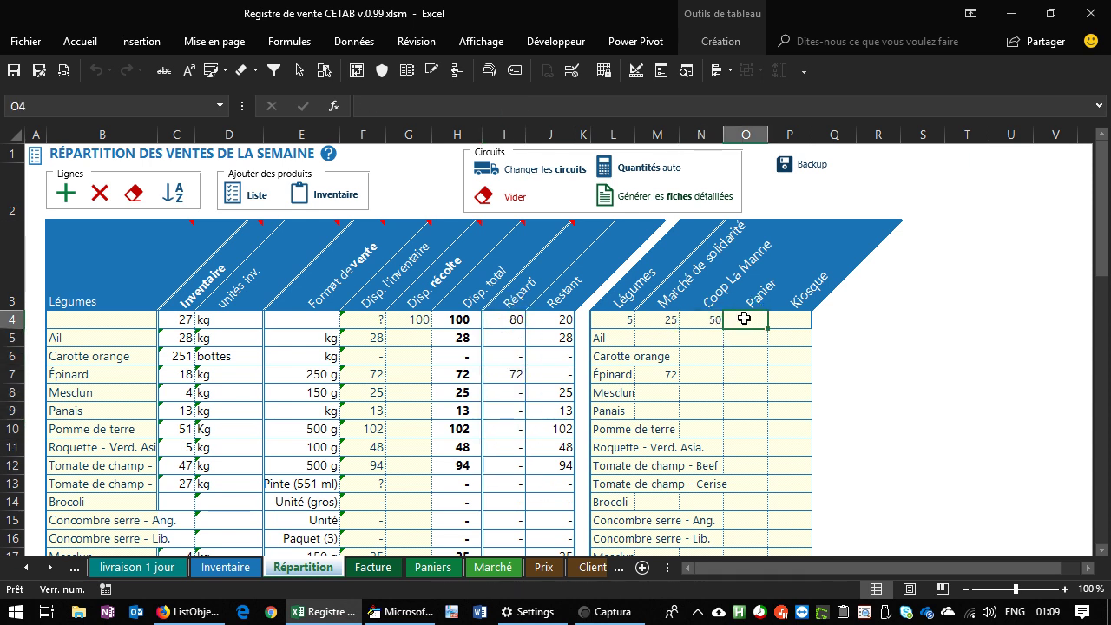
text(10)
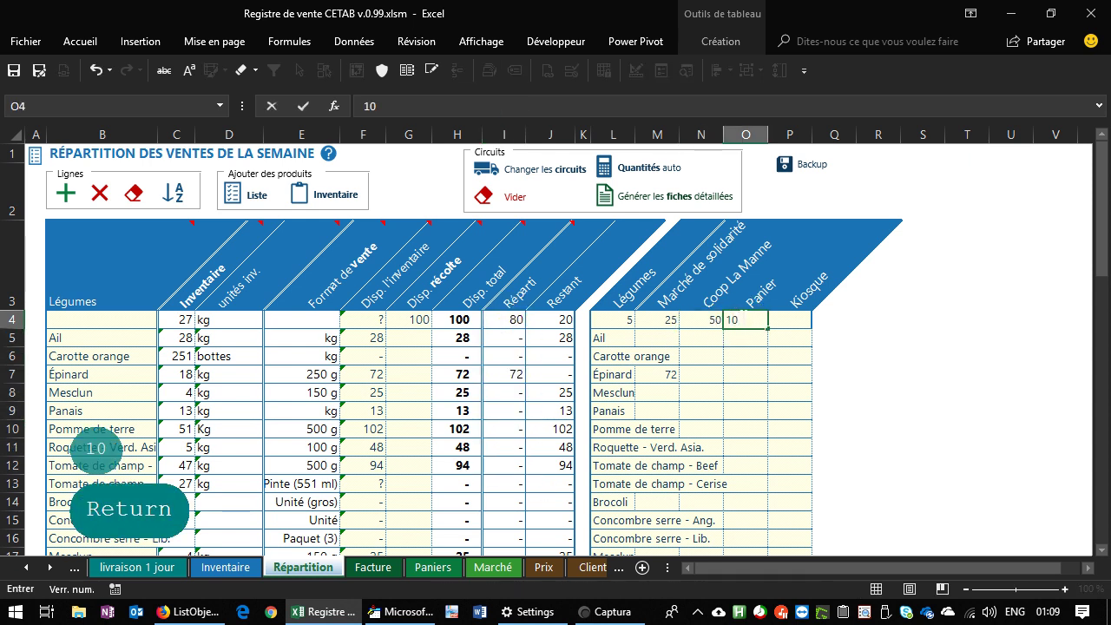
key(Return)
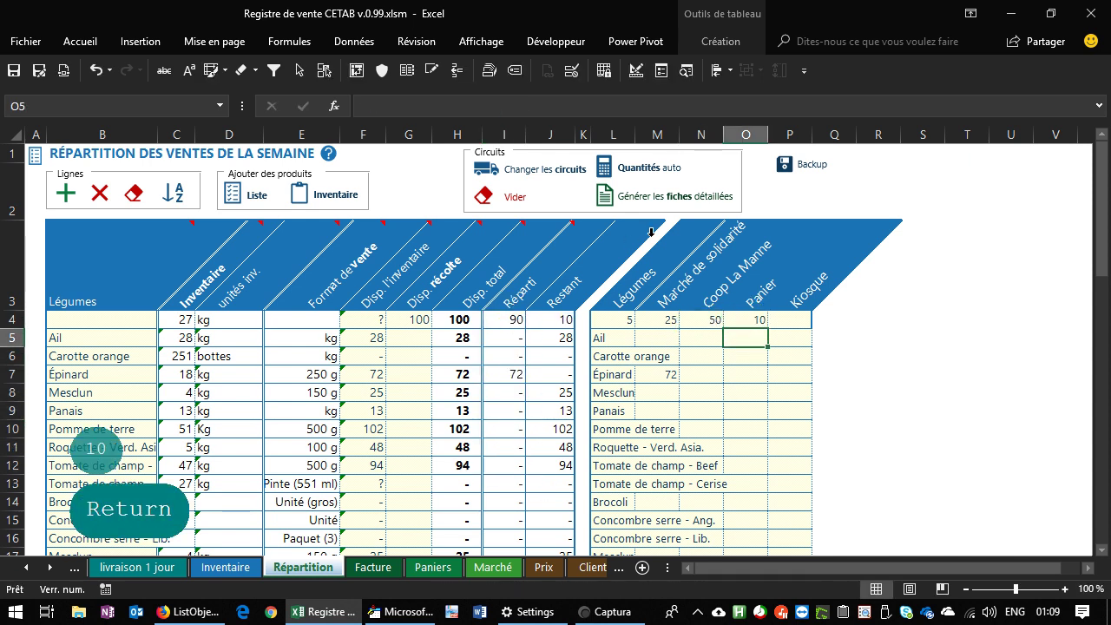
click(518, 326)
drag(556, 320, 551, 484)
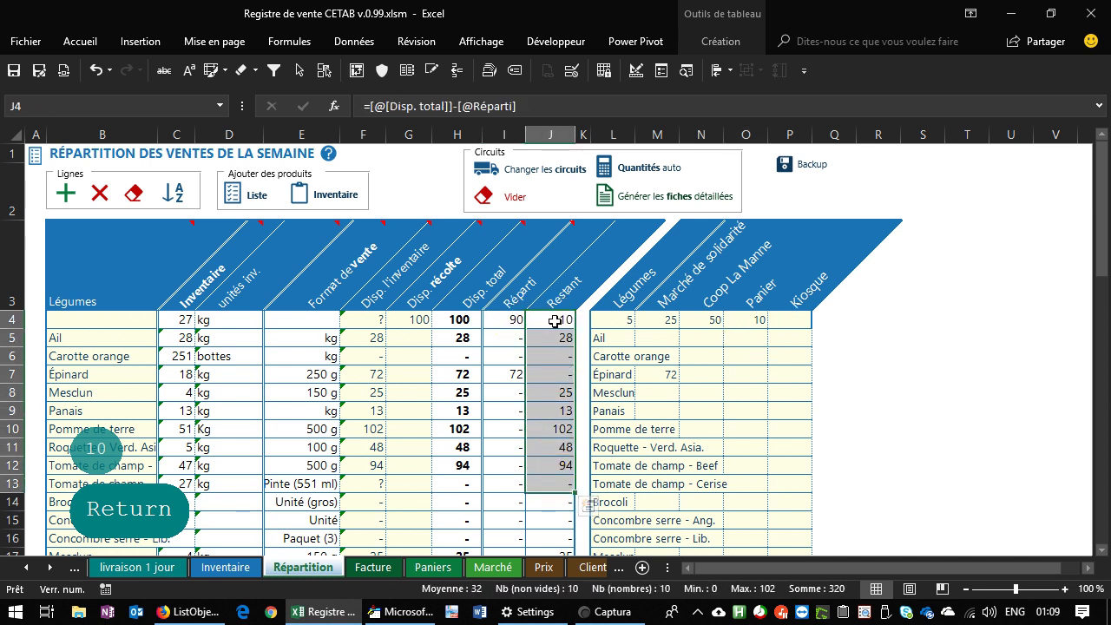
click(565, 318)
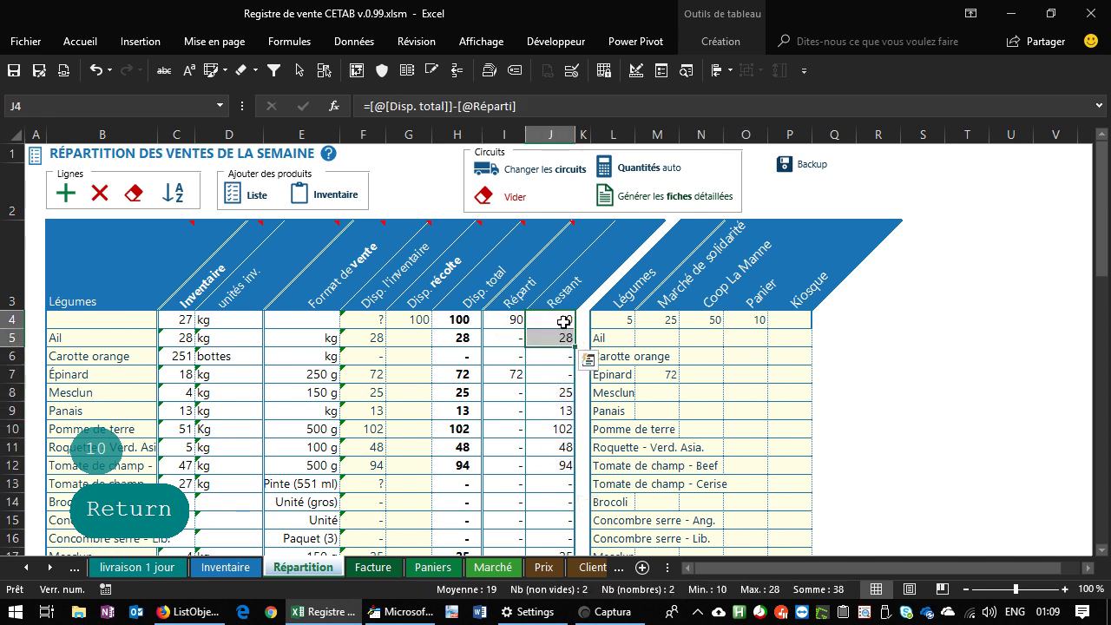
Allocate 10 units of the first row to the Kiosque circuit and check the row's Restant value.
click(792, 319)
text(10)
key(Return)
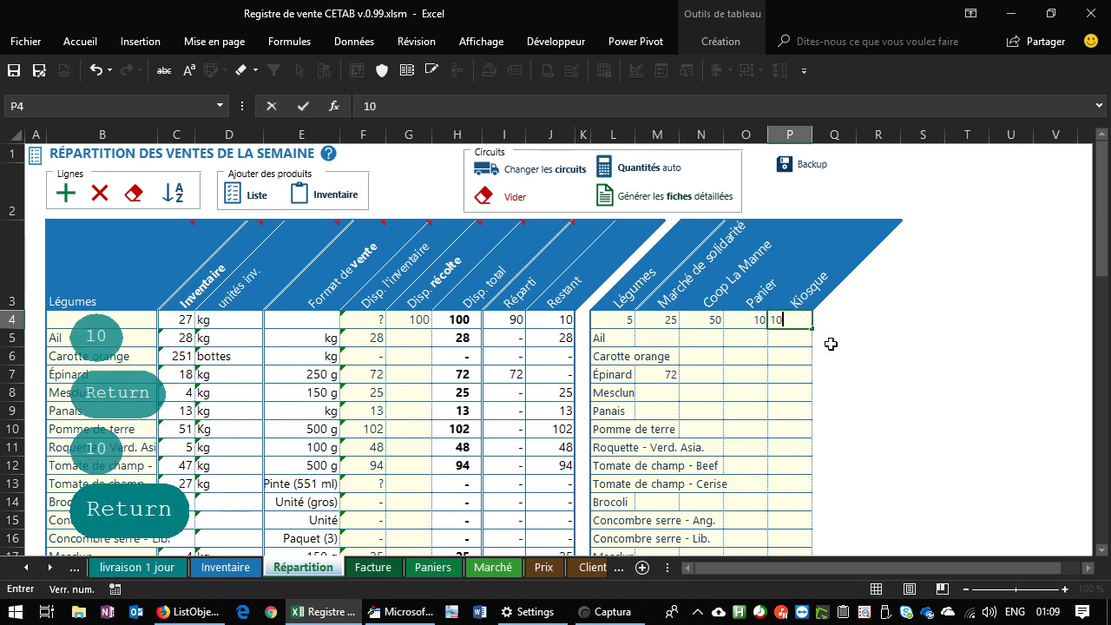
click(543, 326)
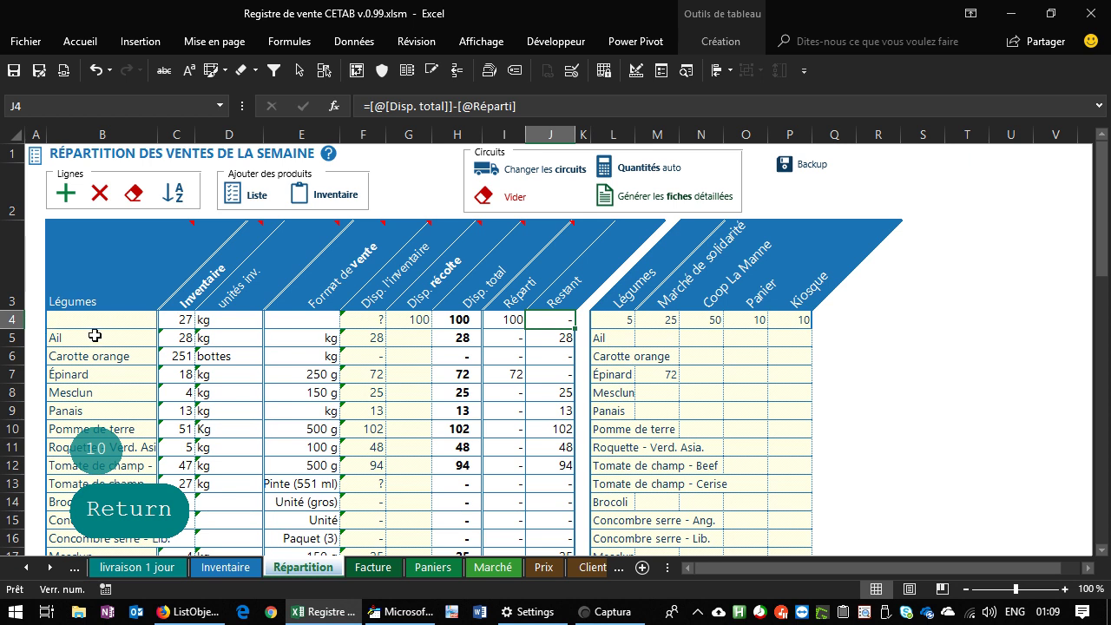
Review the vegetable list down to its last row and delete all product rows from both distribution tables.
drag(95, 336, 78, 504)
scroll(78, 503, down, 1)
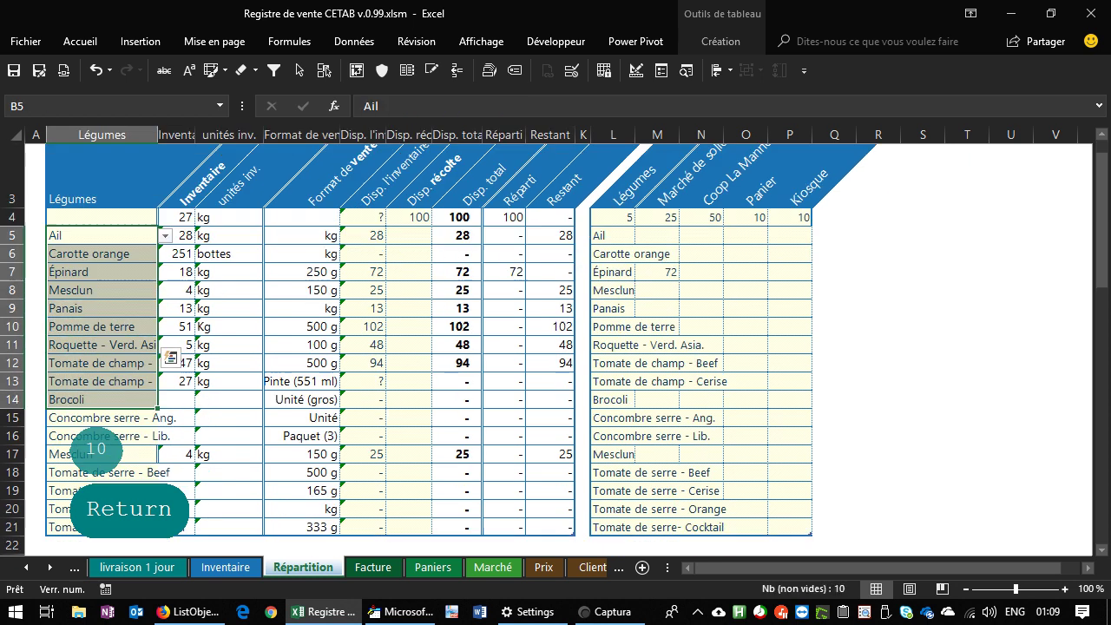
click(127, 469)
scroll(148, 468, up, 1)
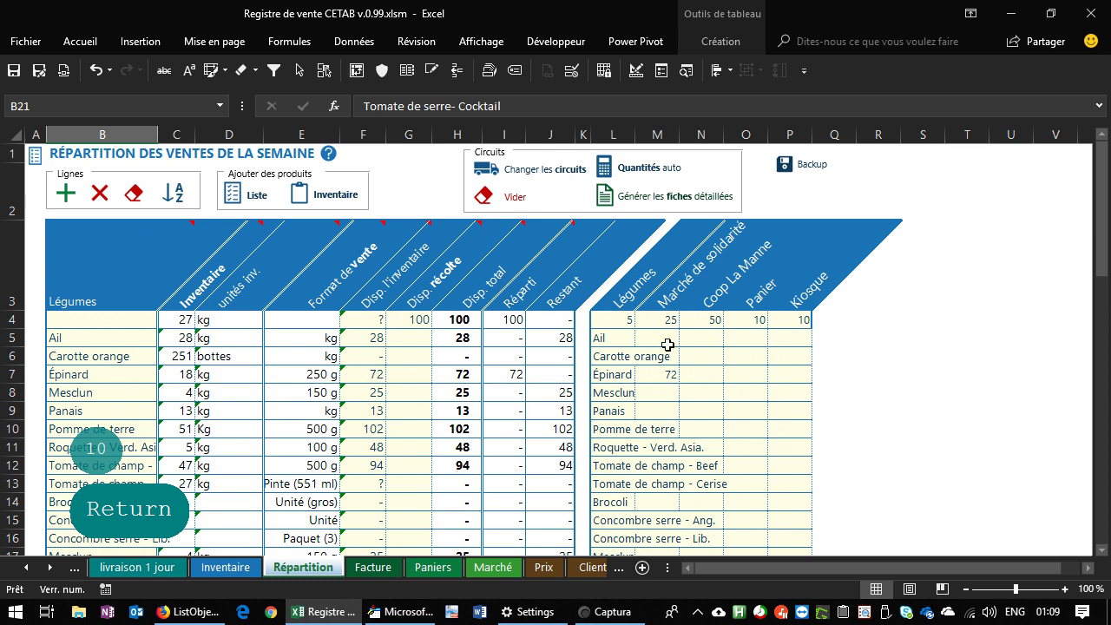
click(133, 195)
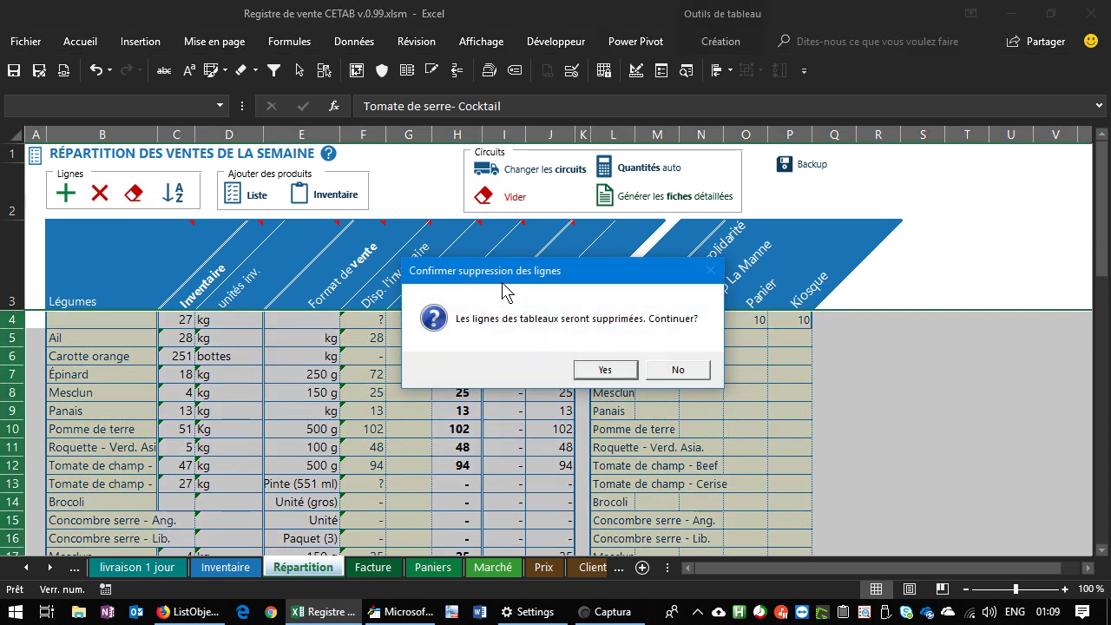
click(591, 370)
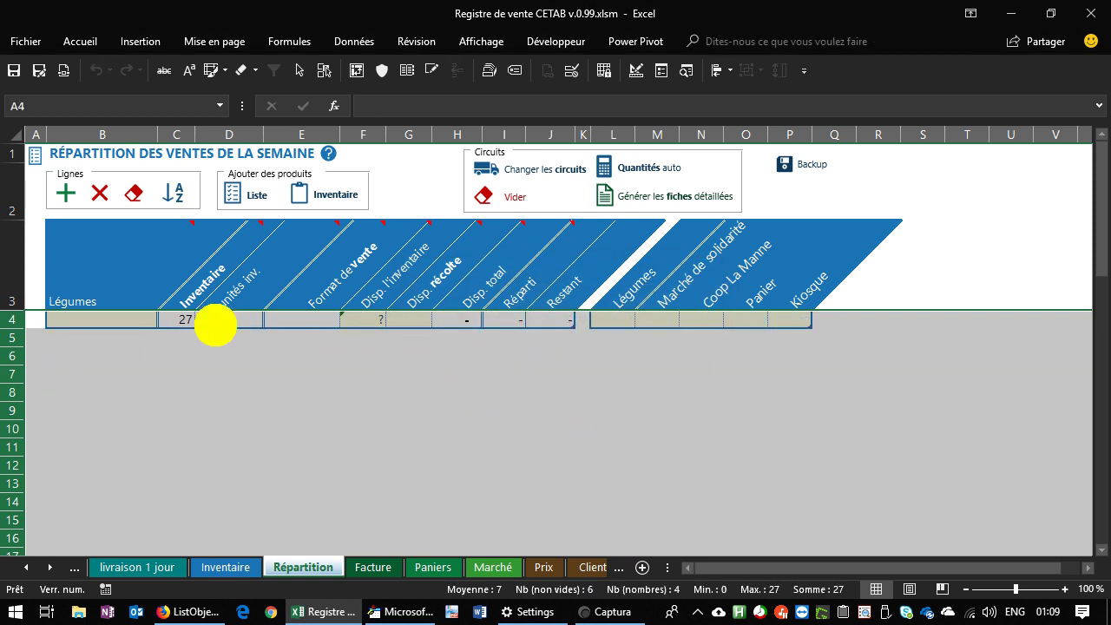
Clear the leftover Inventaire quantity and inventory unit from the remaining first row.
click(182, 320)
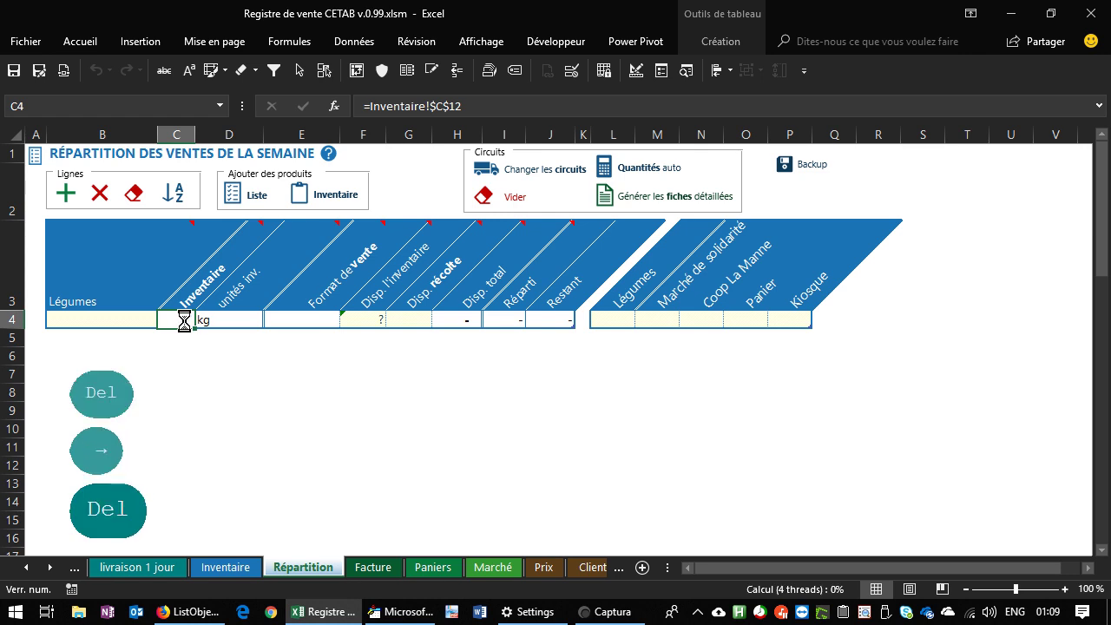
key(Tab)
key(Delete)
mouse_move(251, 291)
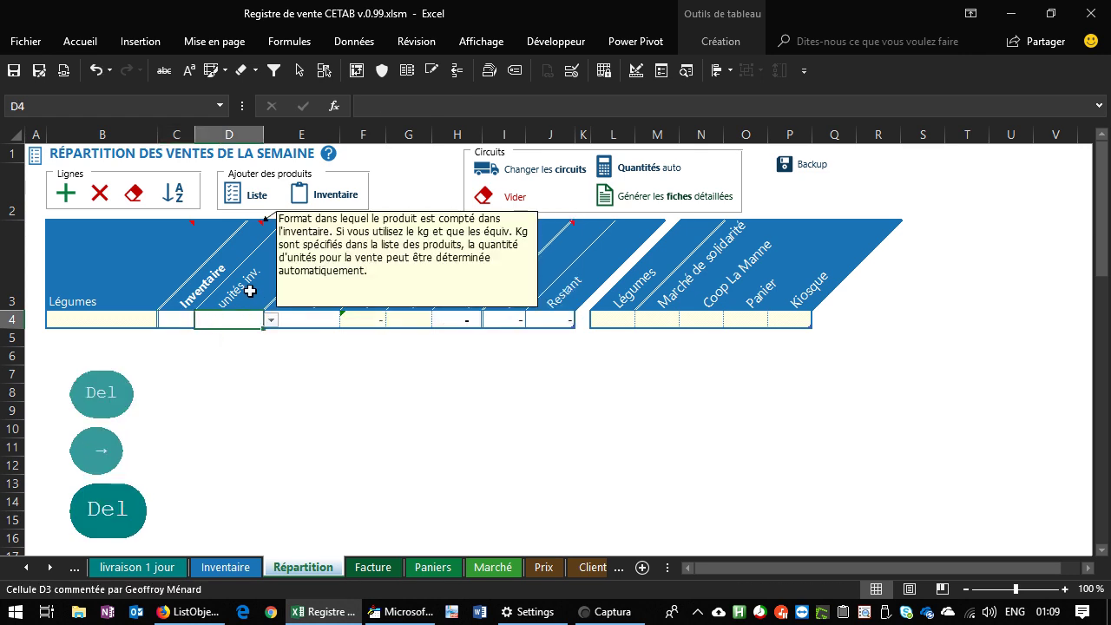
Choose Basilic as the first row's vegetable and set its Disp. l'inventaire to 100 and Disp. récolte to 200.
click(111, 319)
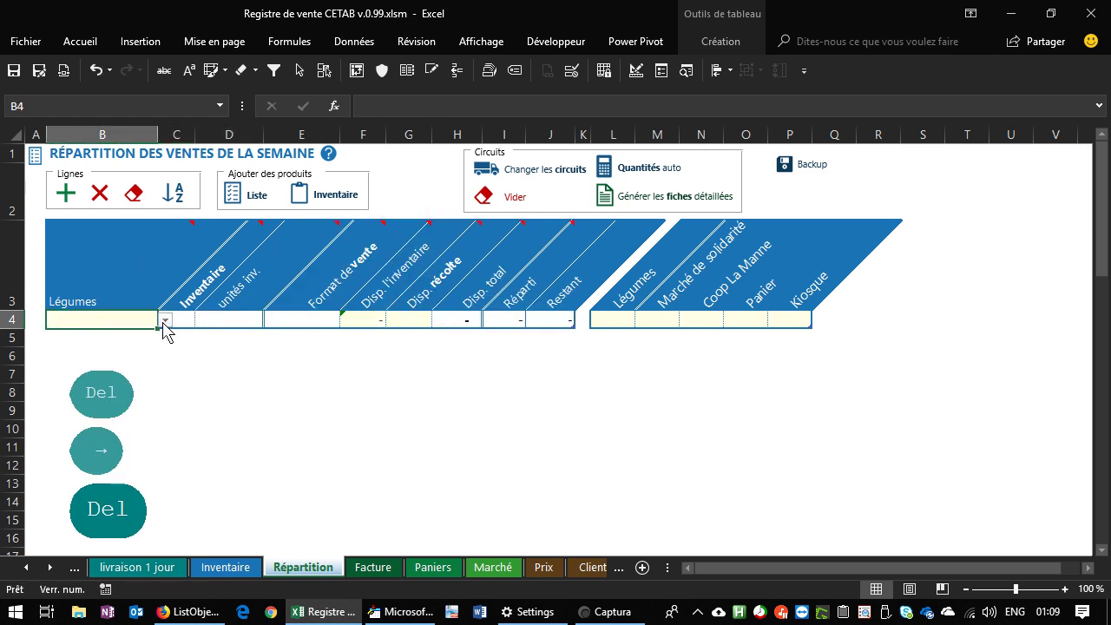
click(164, 321)
click(112, 369)
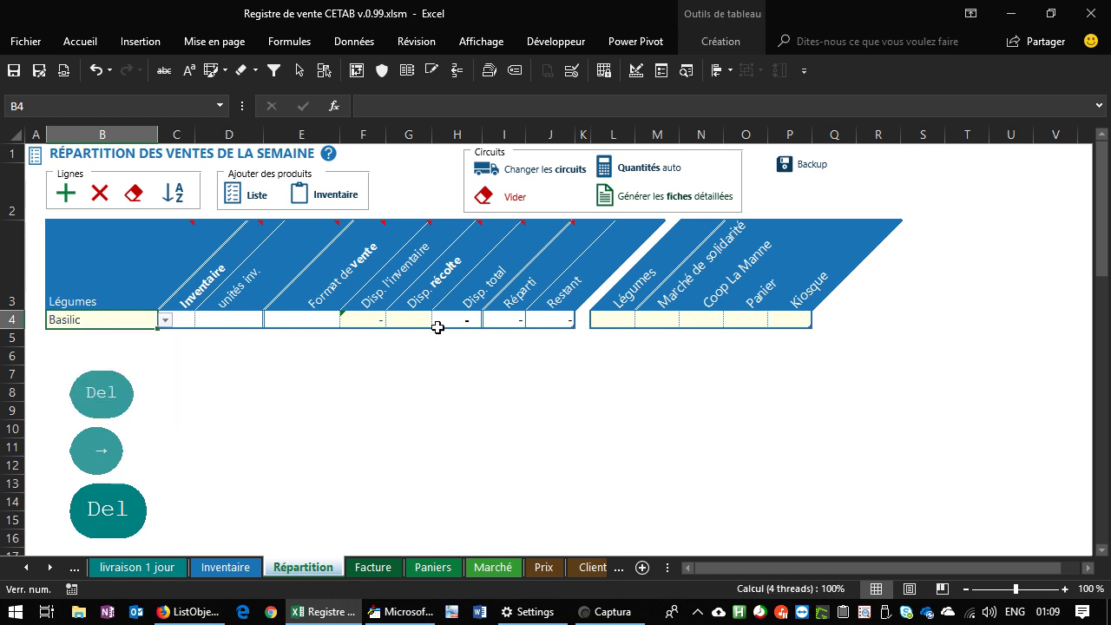
click(404, 320)
click(371, 318)
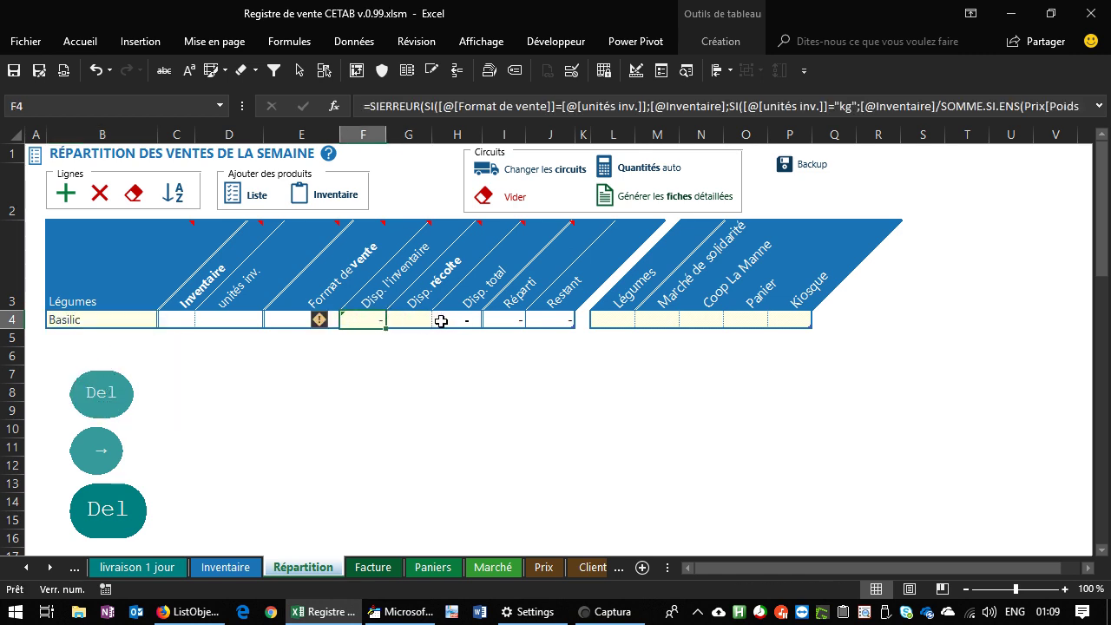
text(100)
key(Tab)
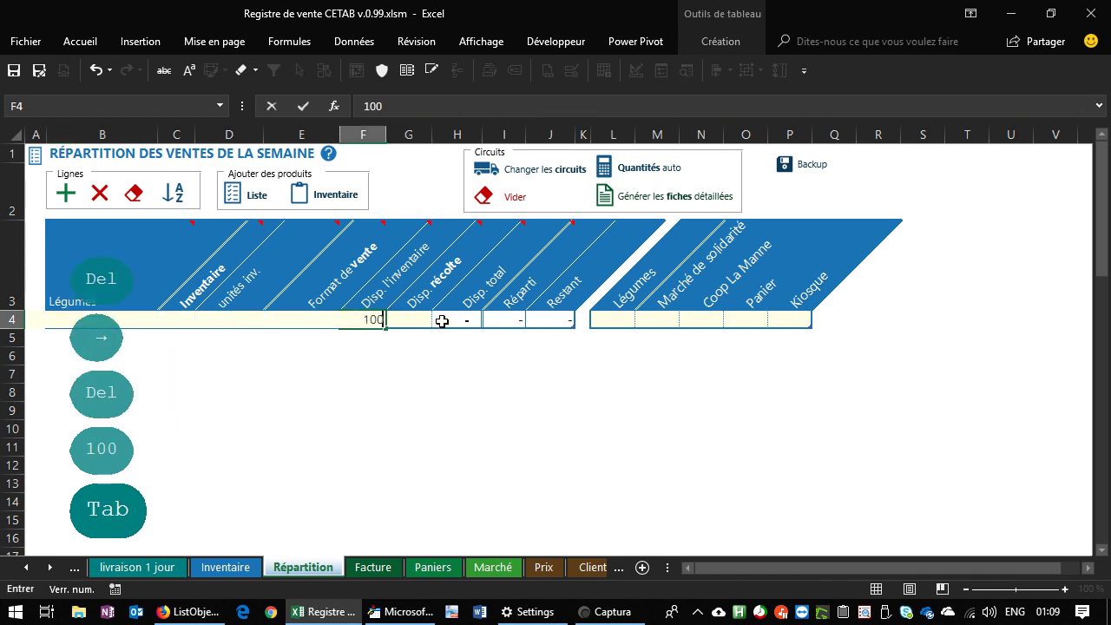
text(200)
key(Tab)
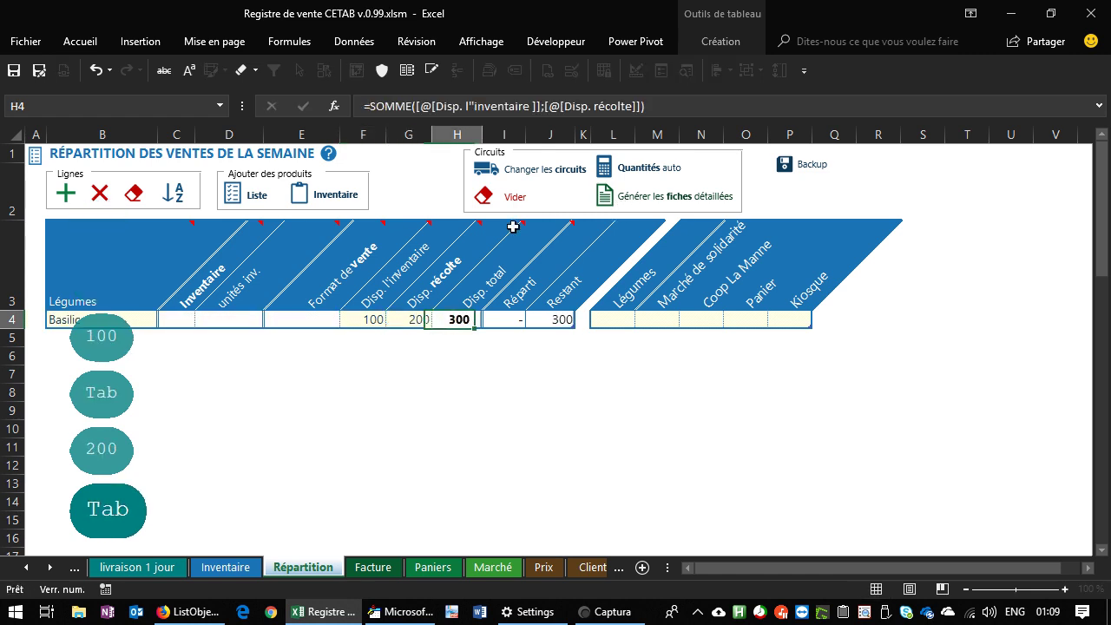
Add Courge d'hiver, Fleur d'ail, Haricot nain mauve, Laitue boston verte and Laitue frisée verte to the tables from the product list.
click(165, 321)
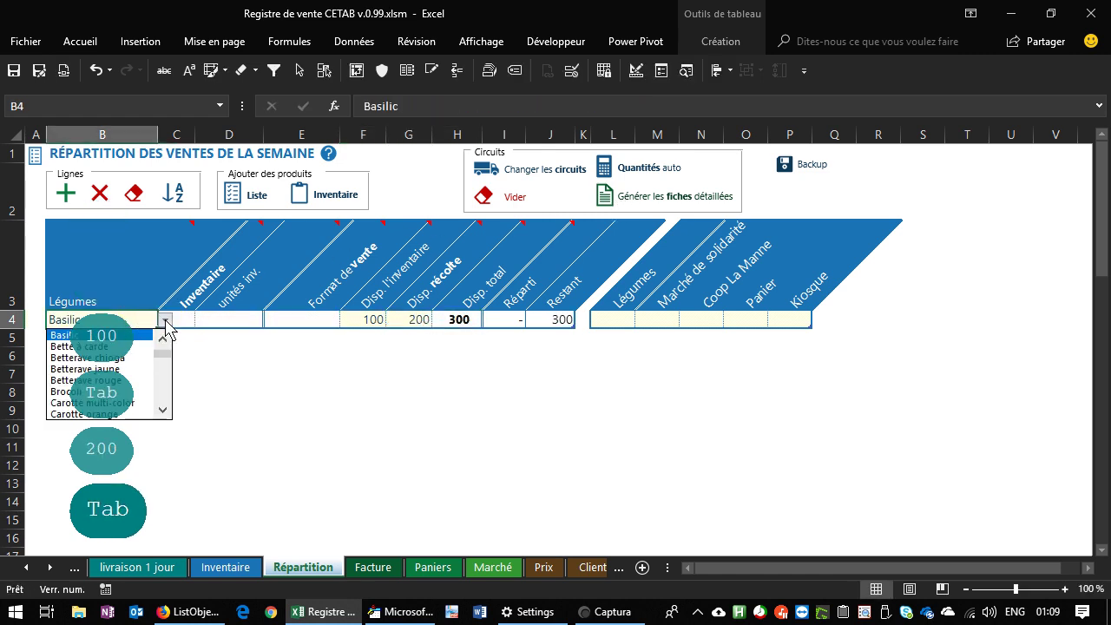
click(165, 321)
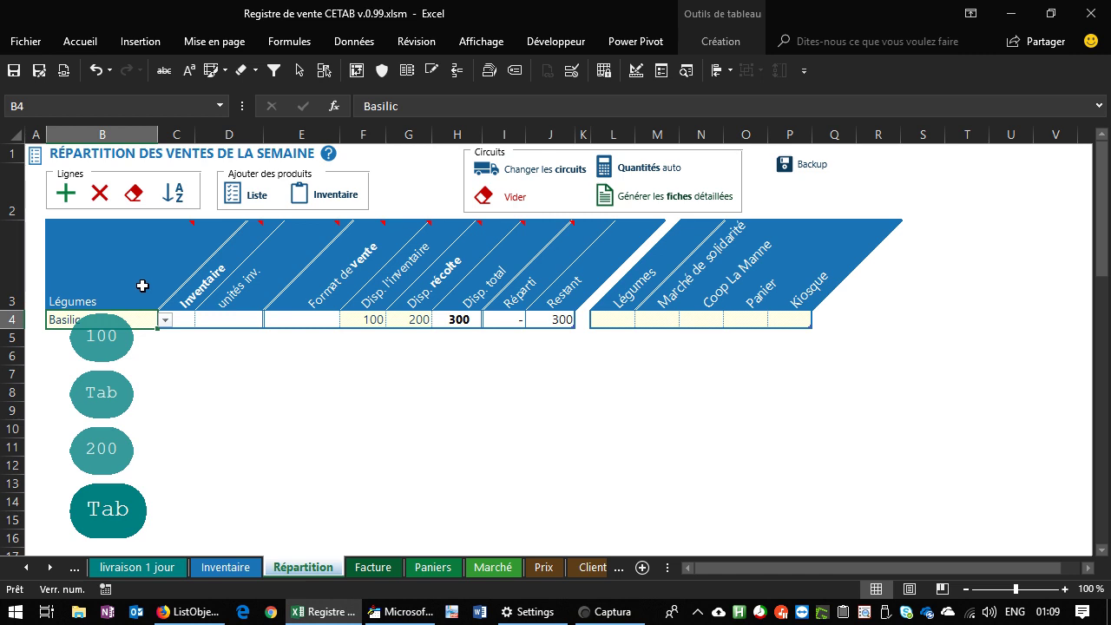
click(248, 195)
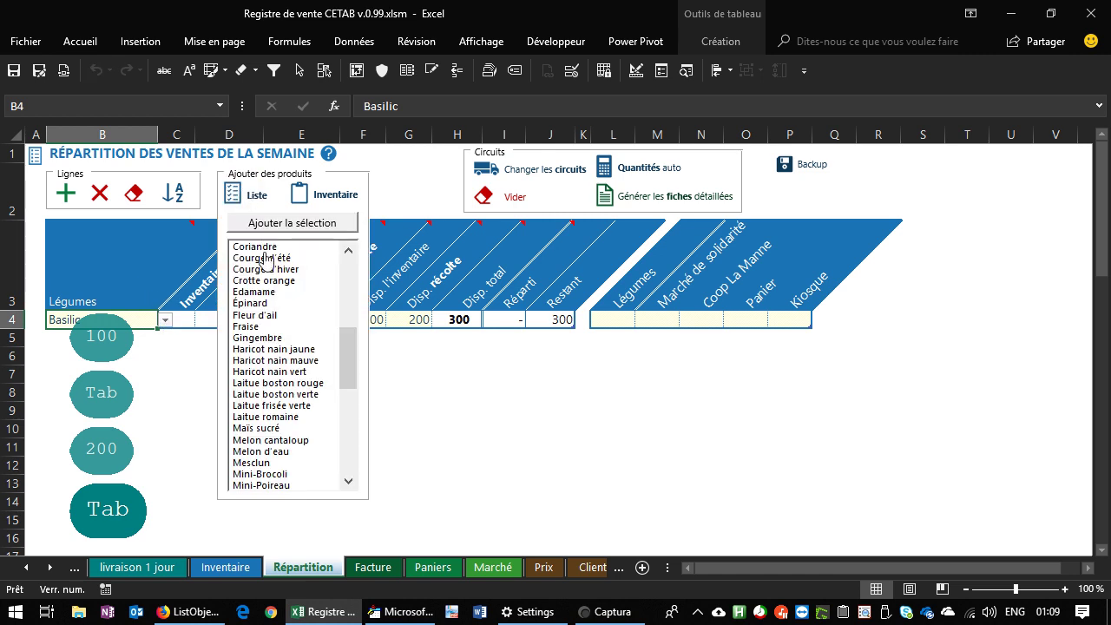
click(265, 269)
click(260, 315)
click(256, 360)
click(256, 394)
click(261, 405)
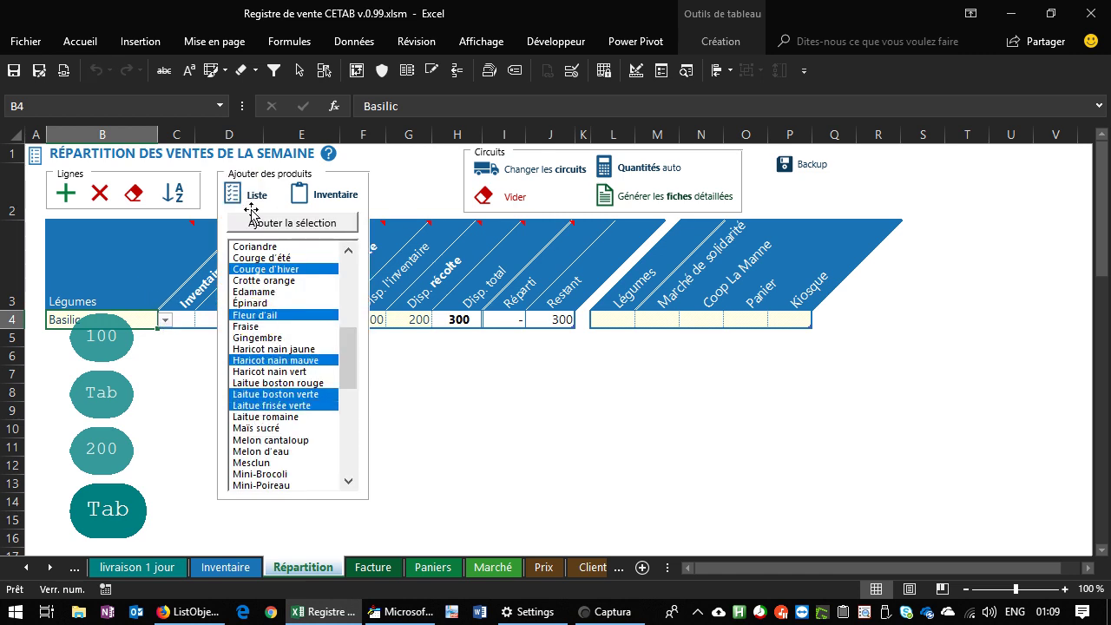
click(279, 223)
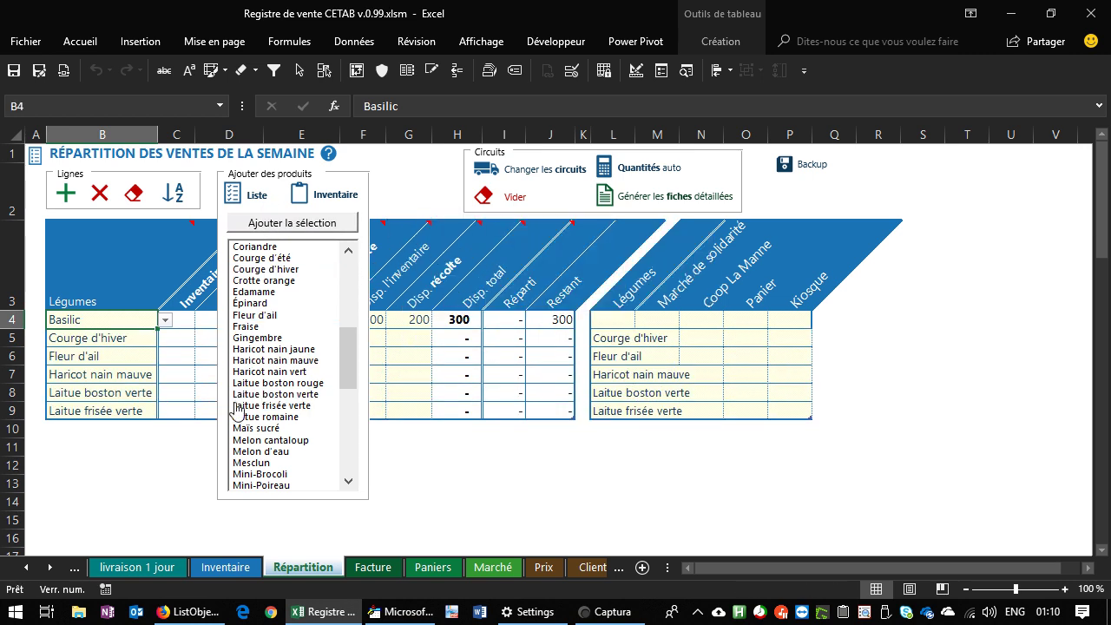
click(147, 448)
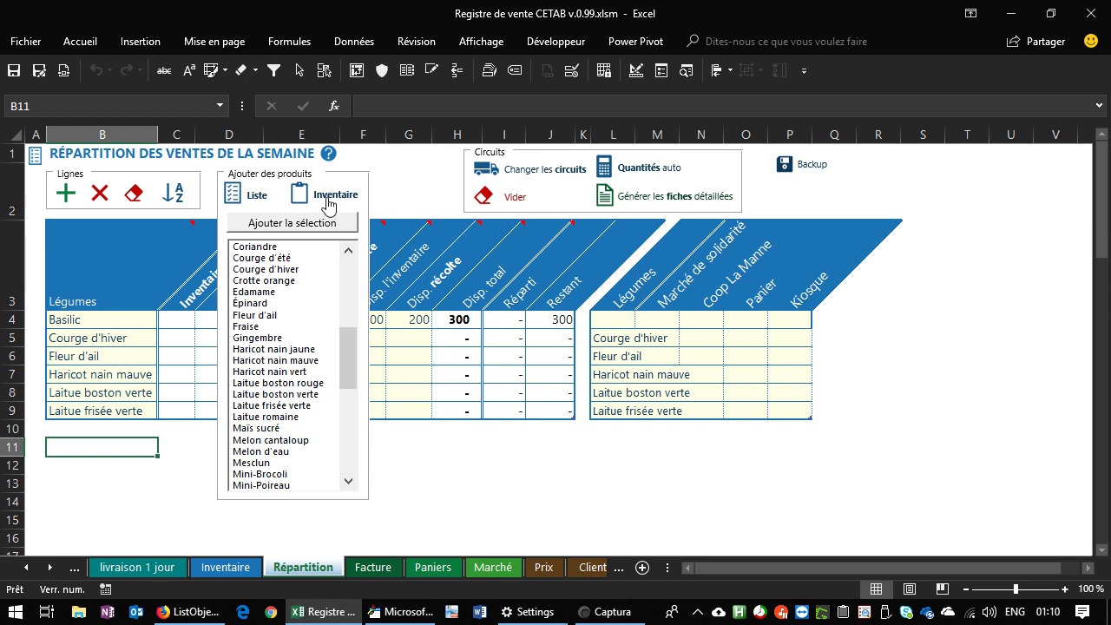
Delete the product rows from both distribution tables and refill them with the products from the inventory.
click(135, 208)
click(605, 371)
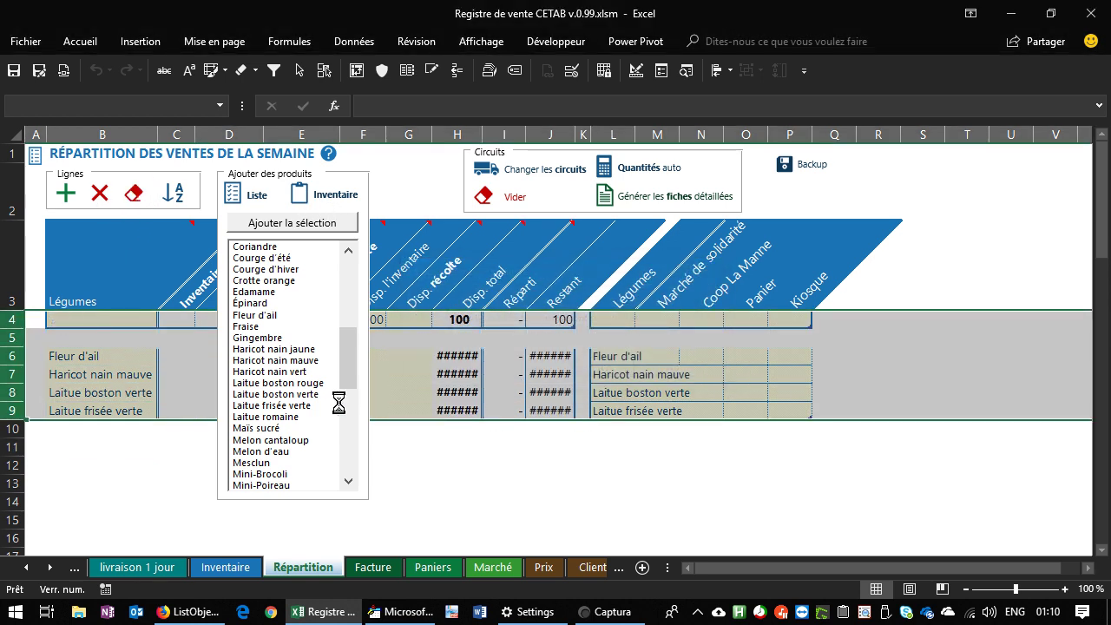
click(251, 198)
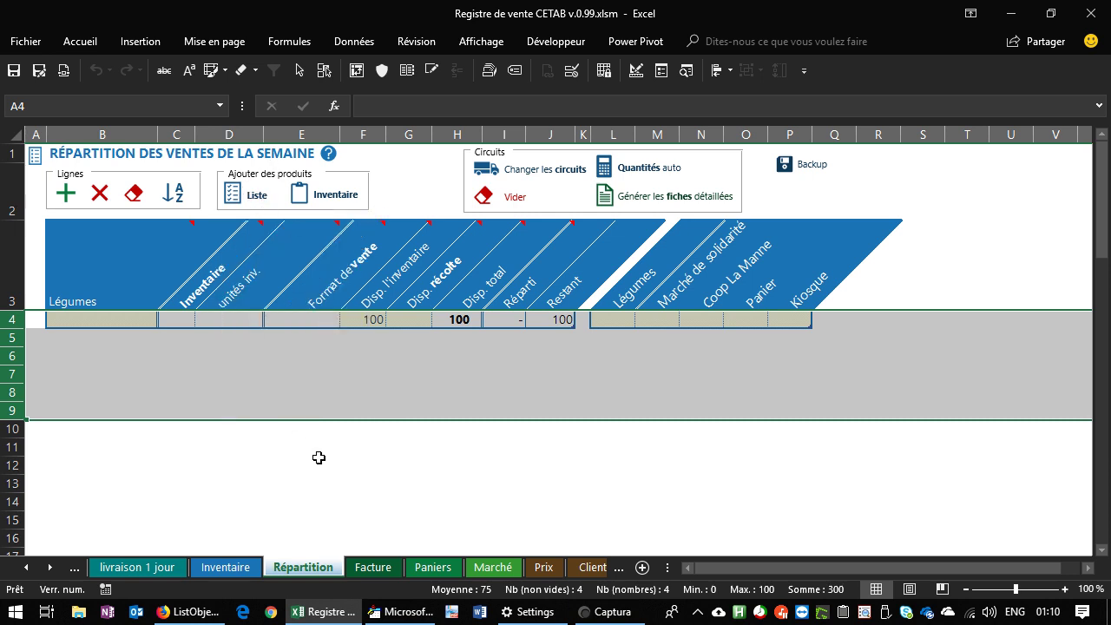
click(269, 372)
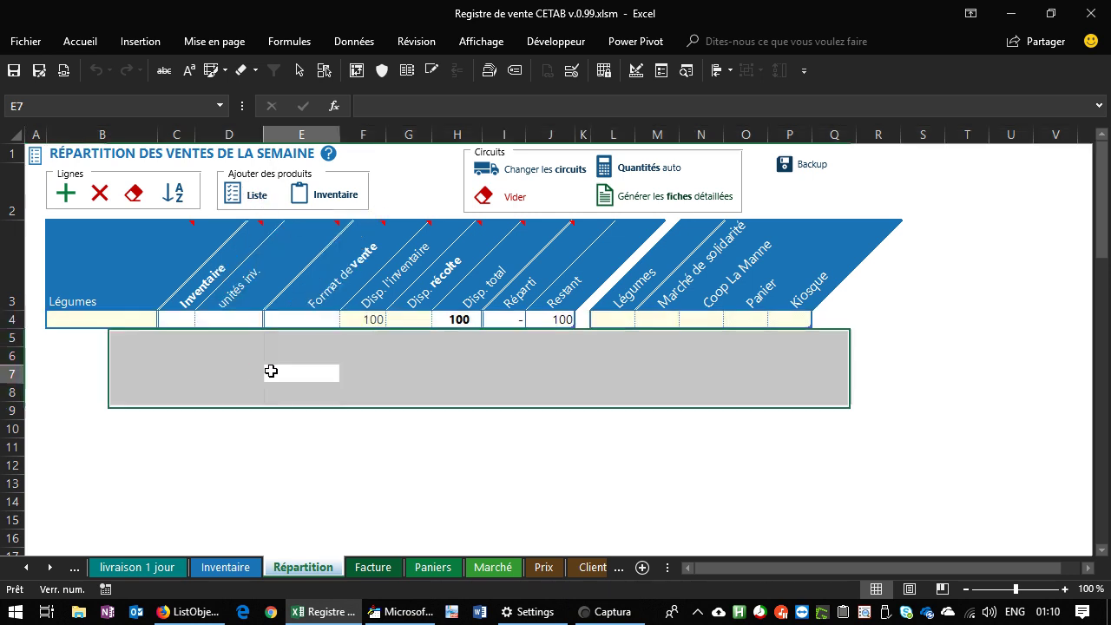
click(329, 196)
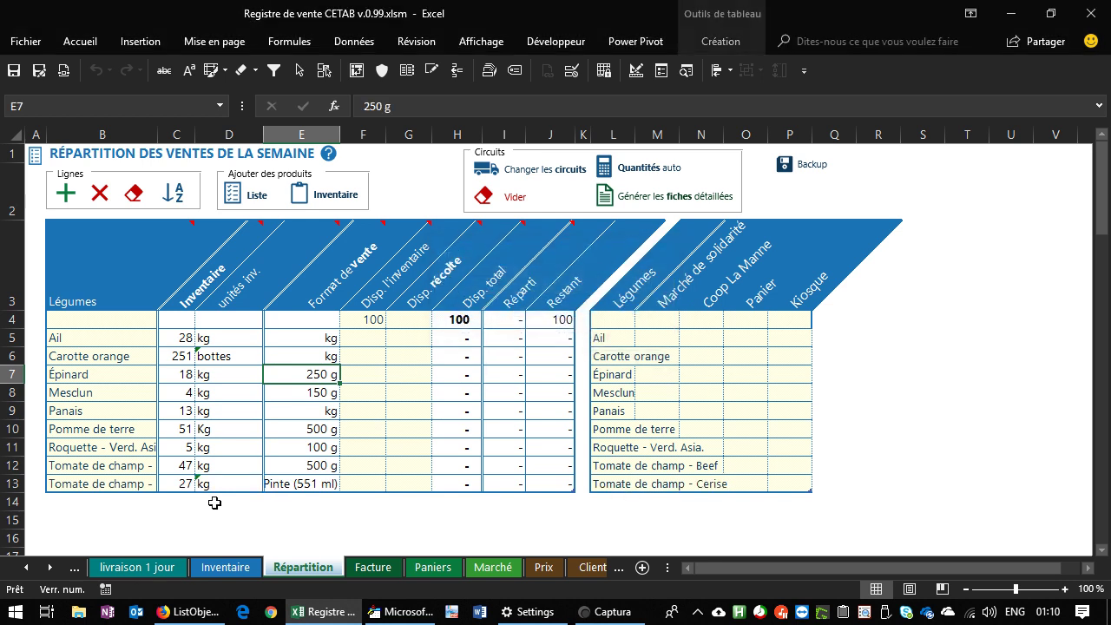
Select Concombre serre - Ang. and Concombre serre - Lib. in the list of products to add.
click(247, 196)
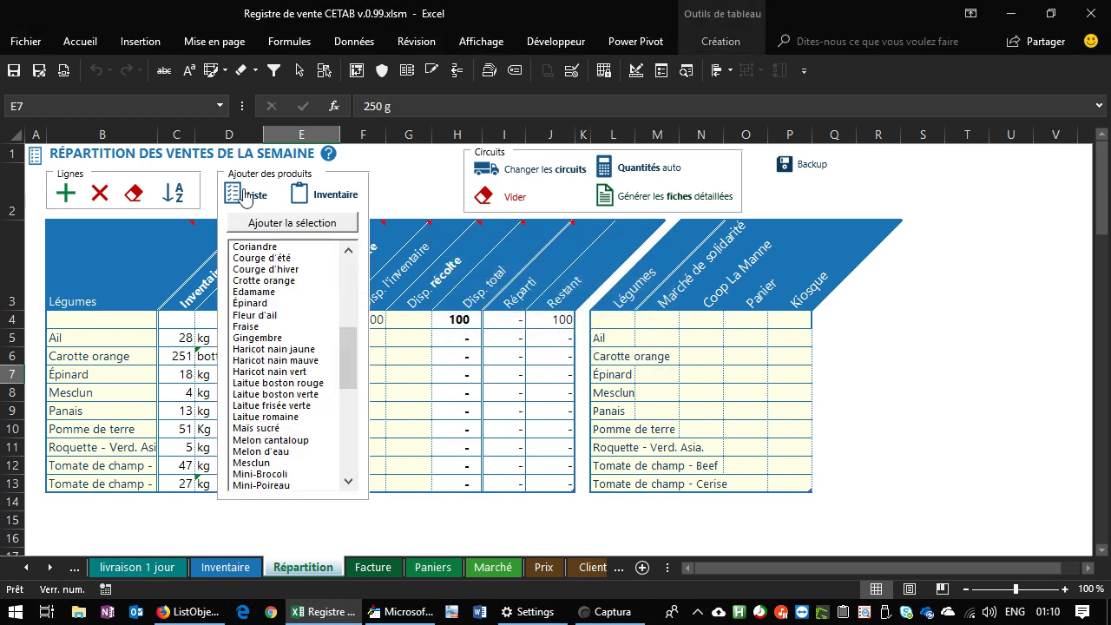
scroll(348, 313, up, 5)
scroll(345, 318, up, 2)
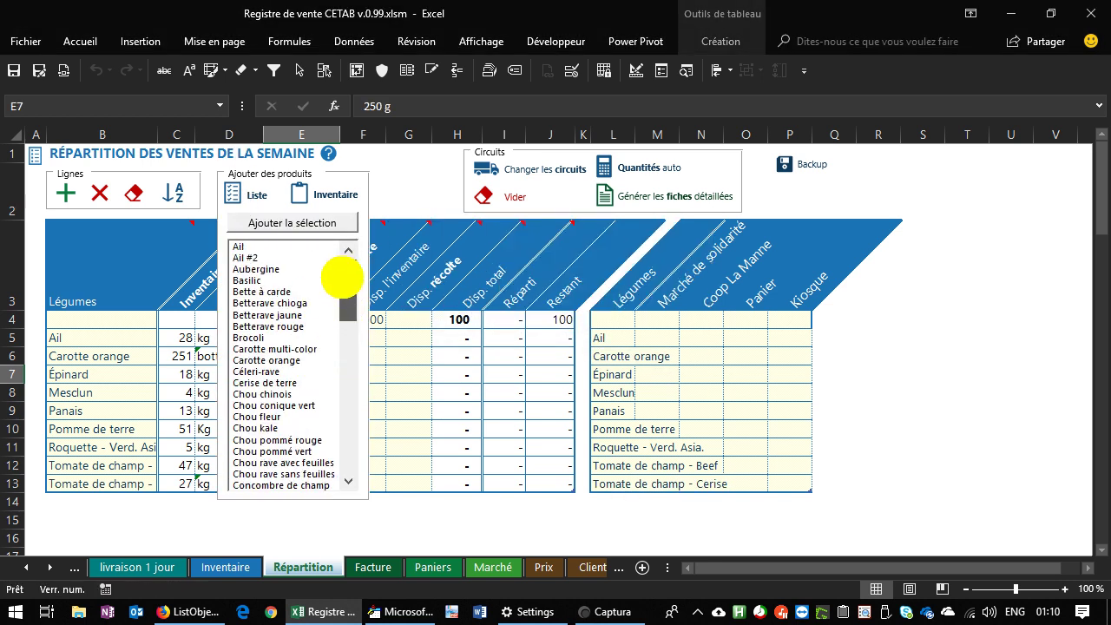
click(270, 247)
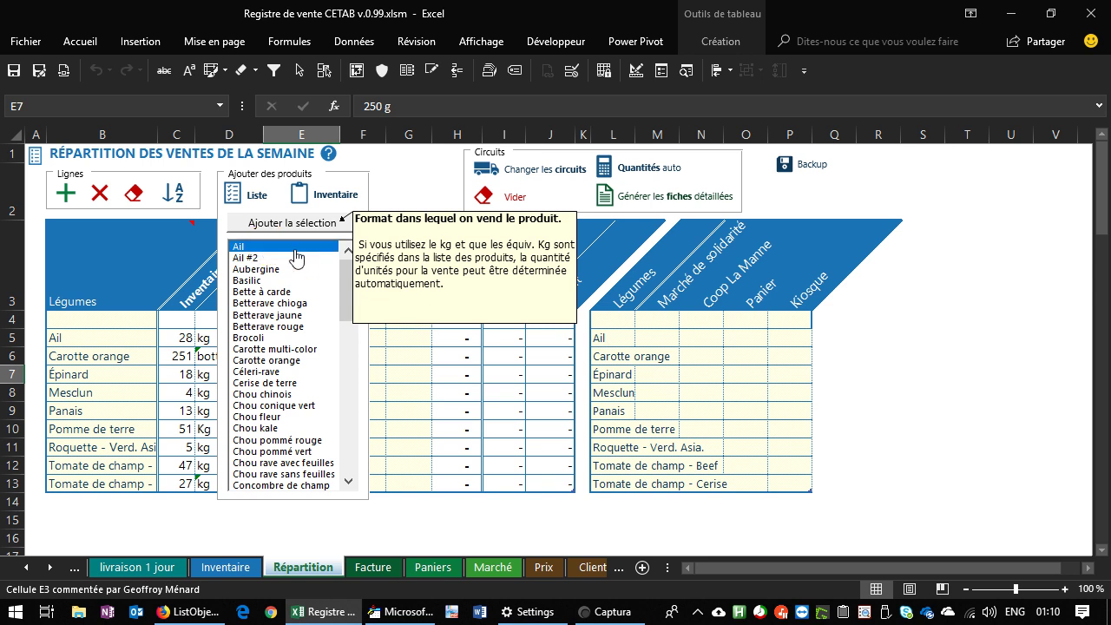
click(295, 249)
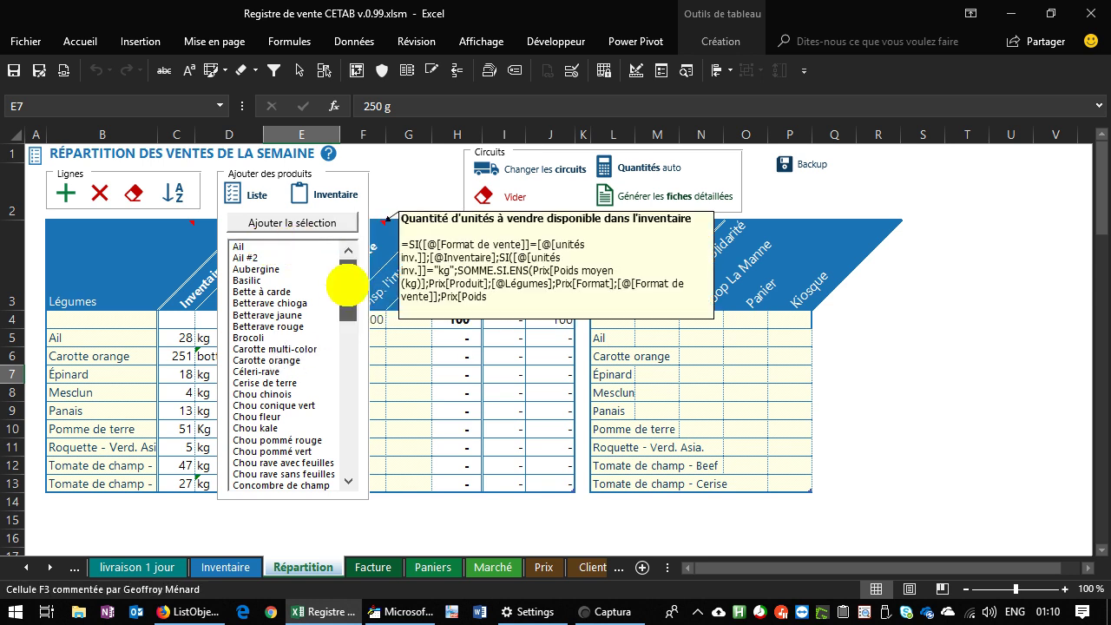
scroll(344, 292, down, 1)
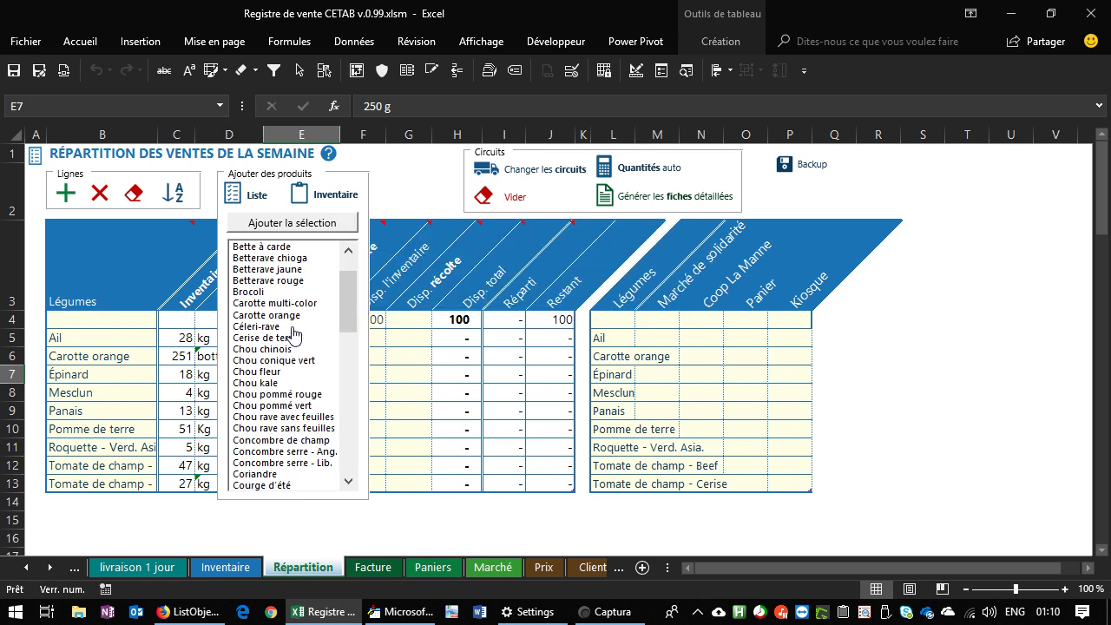
click(298, 451)
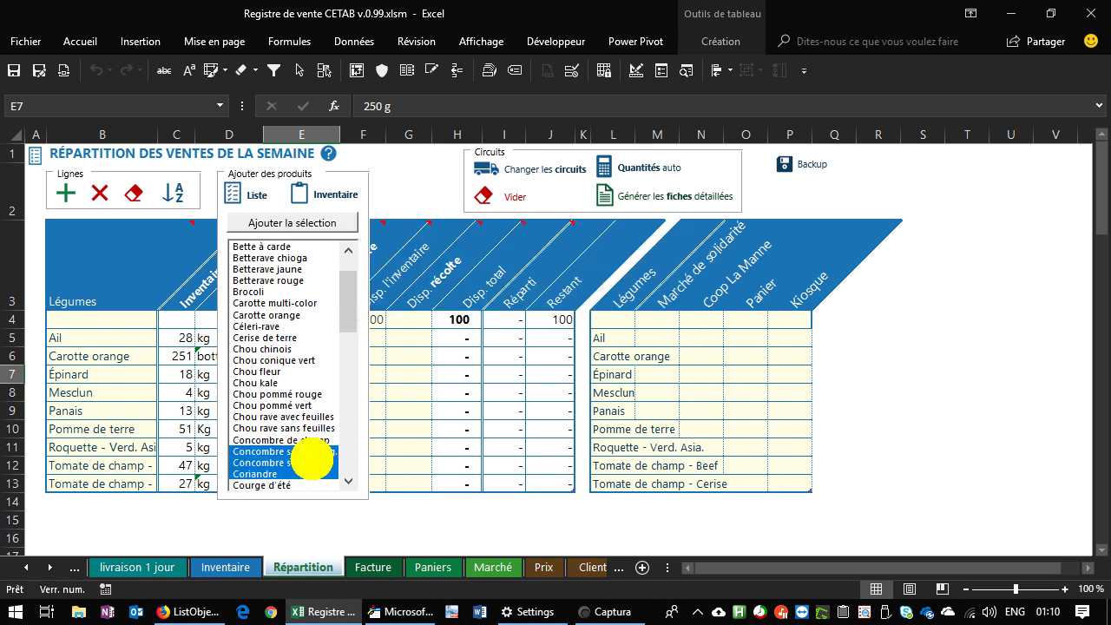
click(306, 463)
Include Mesclun and Tomate de serre Beef, Cerise, Orange and Cocktail in the selection, add it to the tables and close the product list.
drag(355, 318, 356, 480)
click(280, 422)
click(312, 440)
click(313, 452)
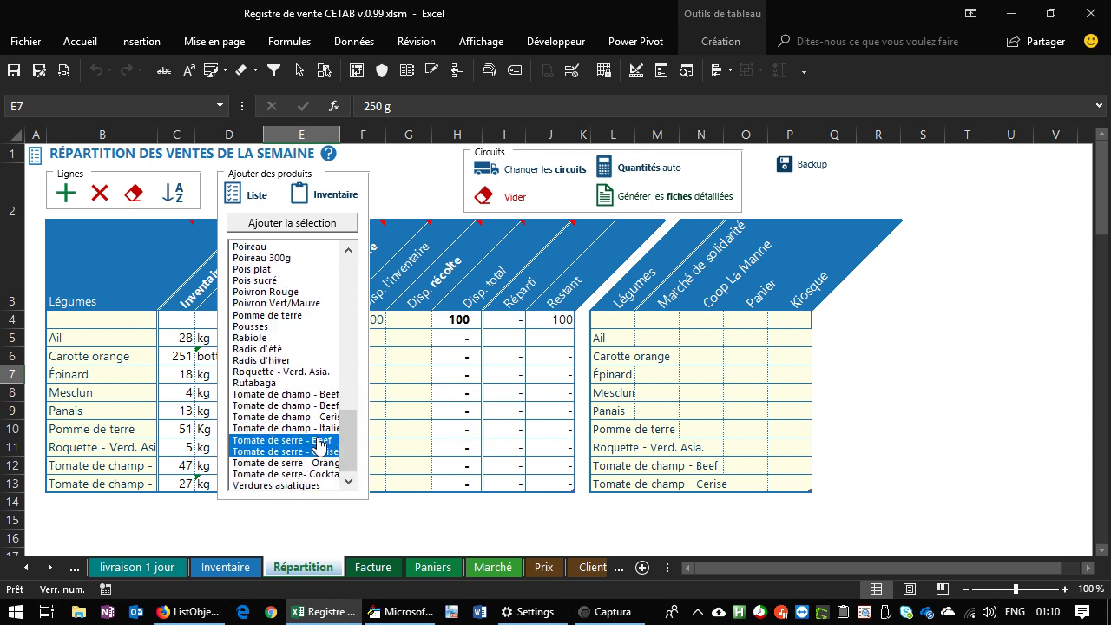
click(314, 463)
click(314, 474)
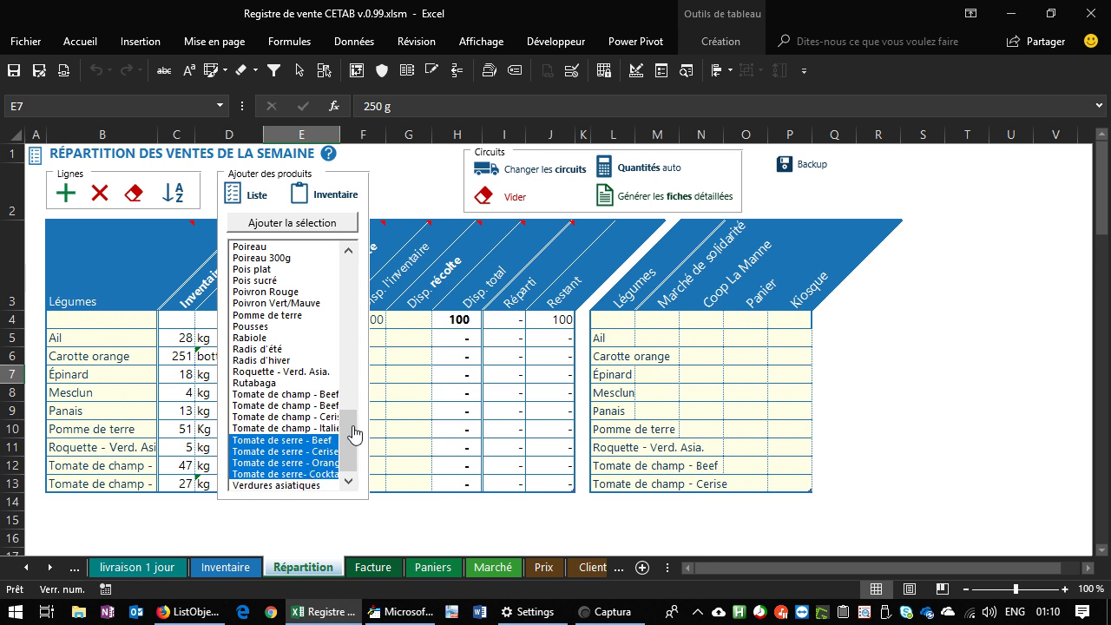
click(333, 223)
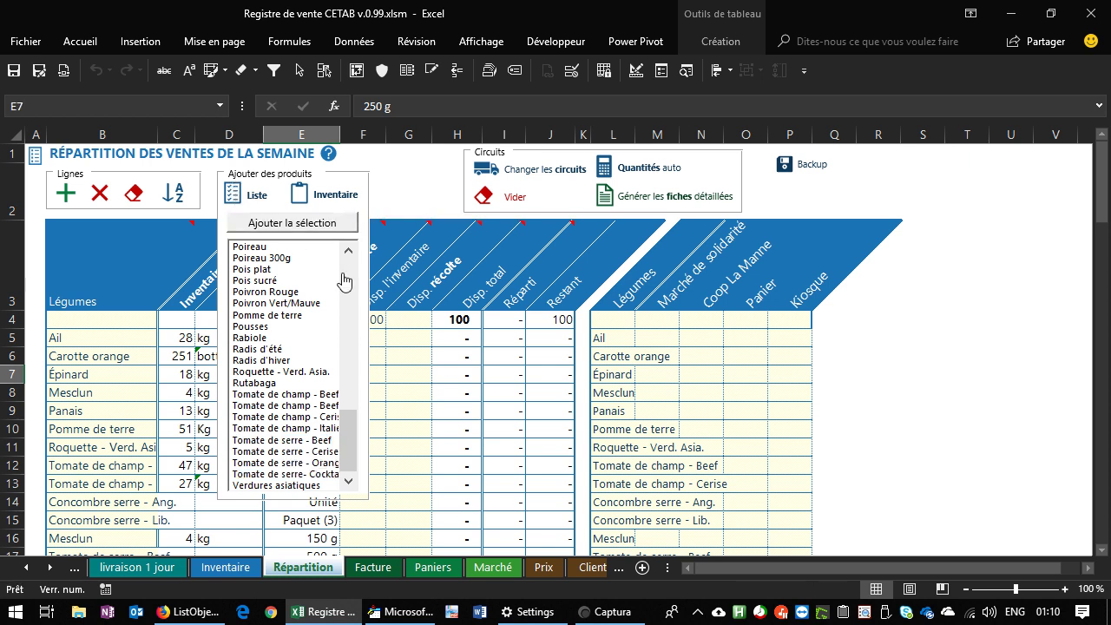
click(246, 196)
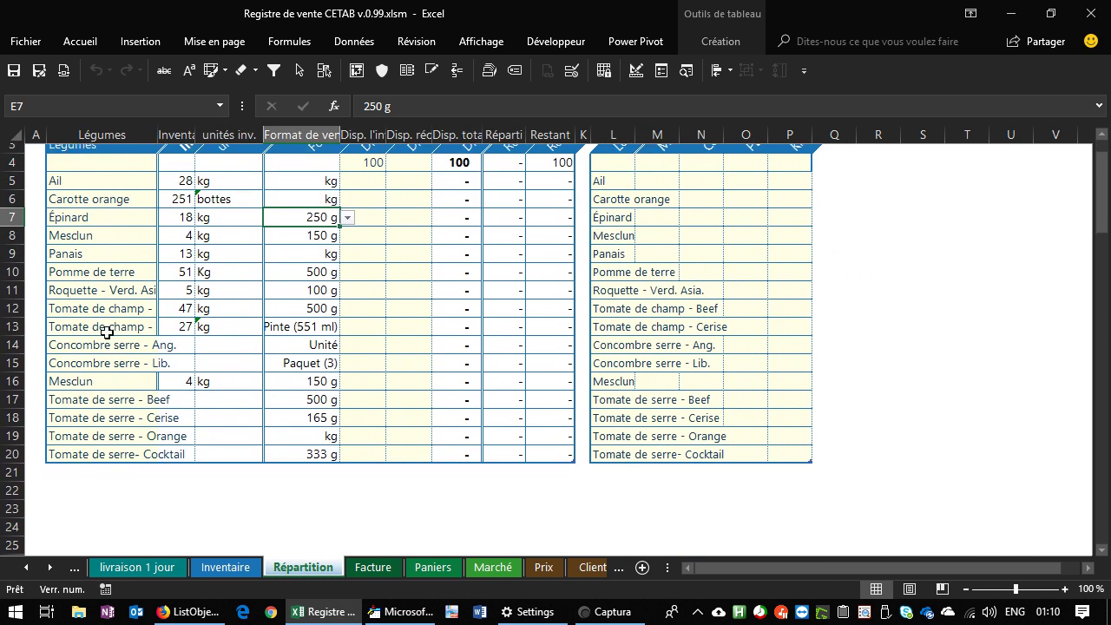
Review the added product rows and their Format de vente column, including the format choices for Tomate de champ - Beef.
click(95, 430)
click(100, 443)
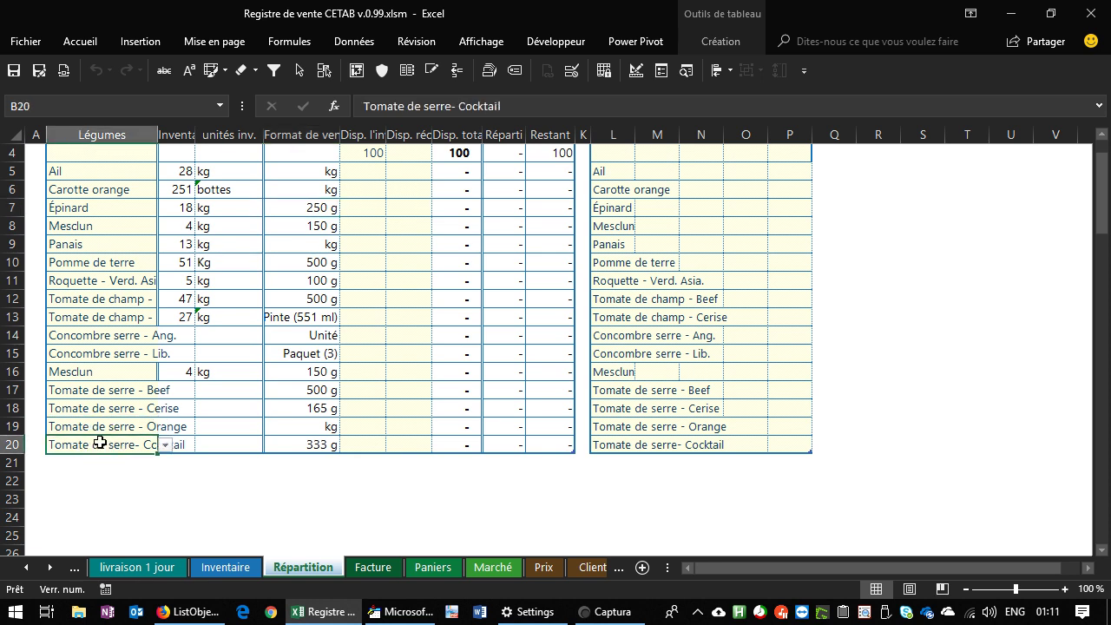
scroll(388, 385, up, 1)
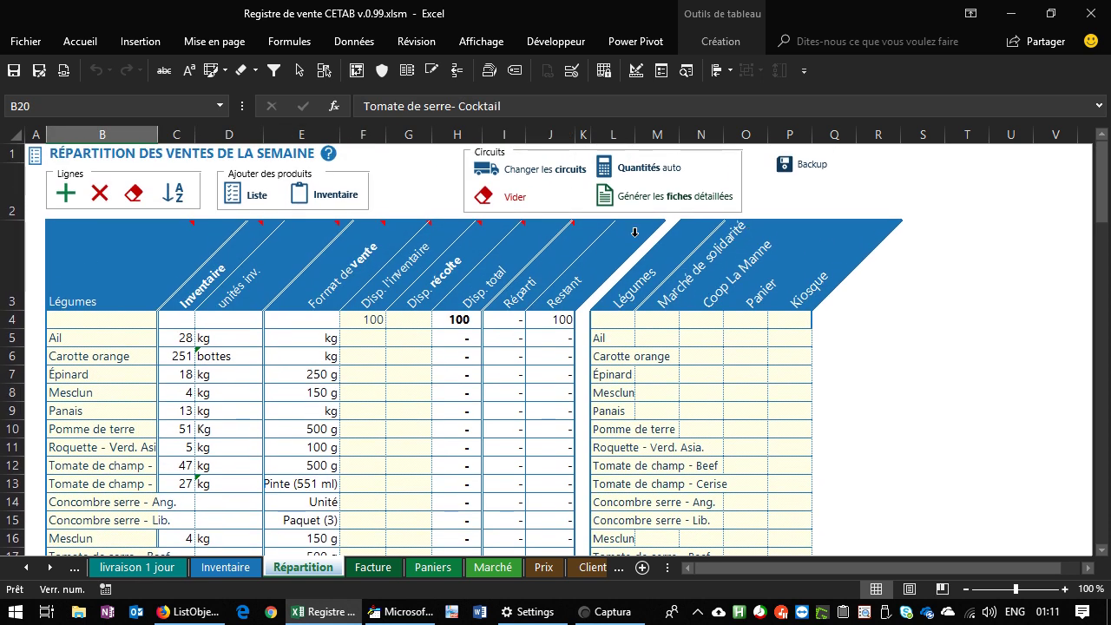
click(315, 319)
scroll(386, 348, down, 1)
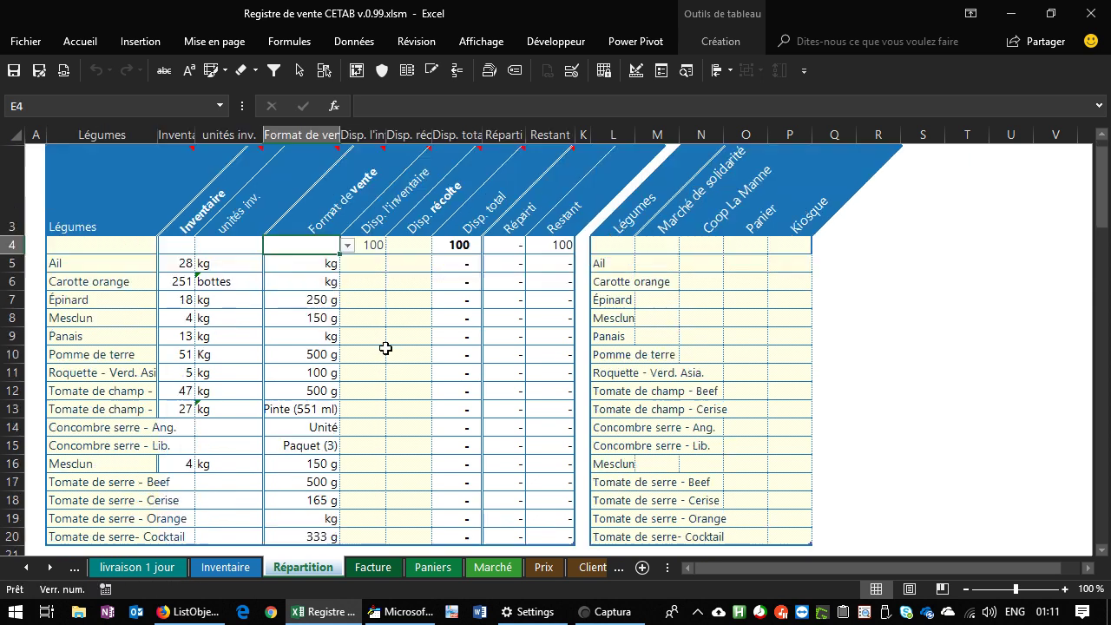
scroll(385, 348, down, 1)
click(313, 334)
click(330, 317)
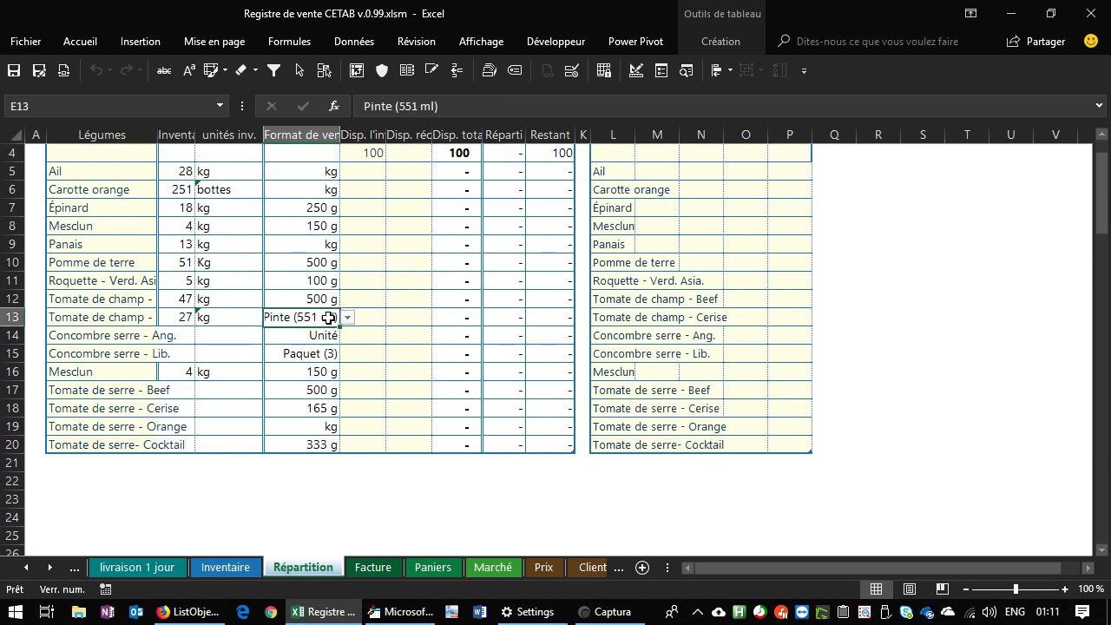
click(328, 298)
click(347, 299)
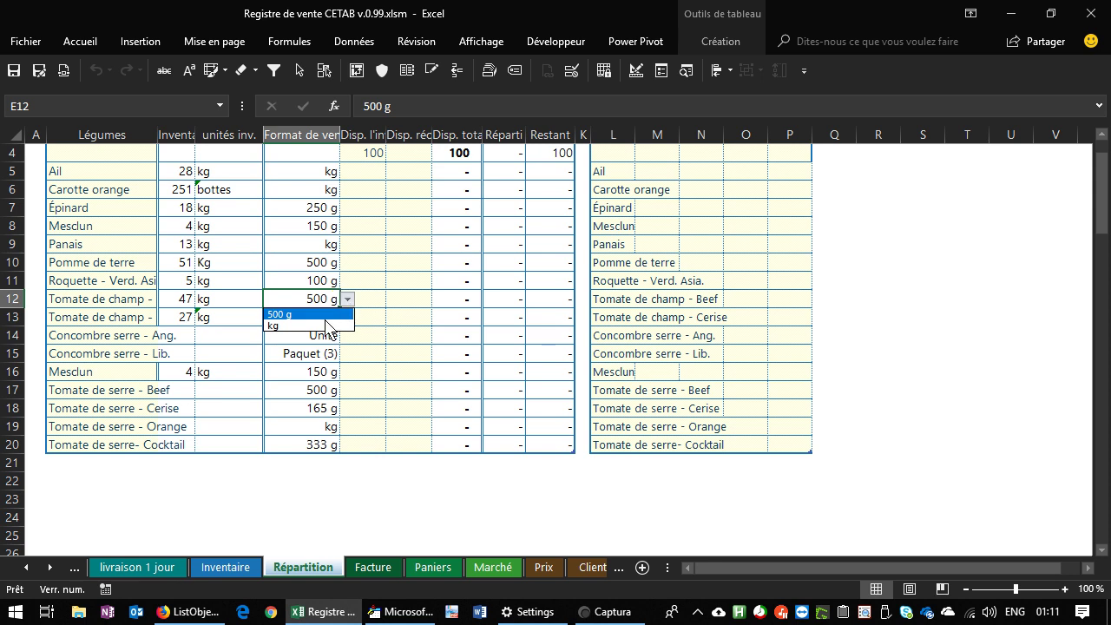
Set the Format de vente of Pomme de terre to kg.
click(340, 263)
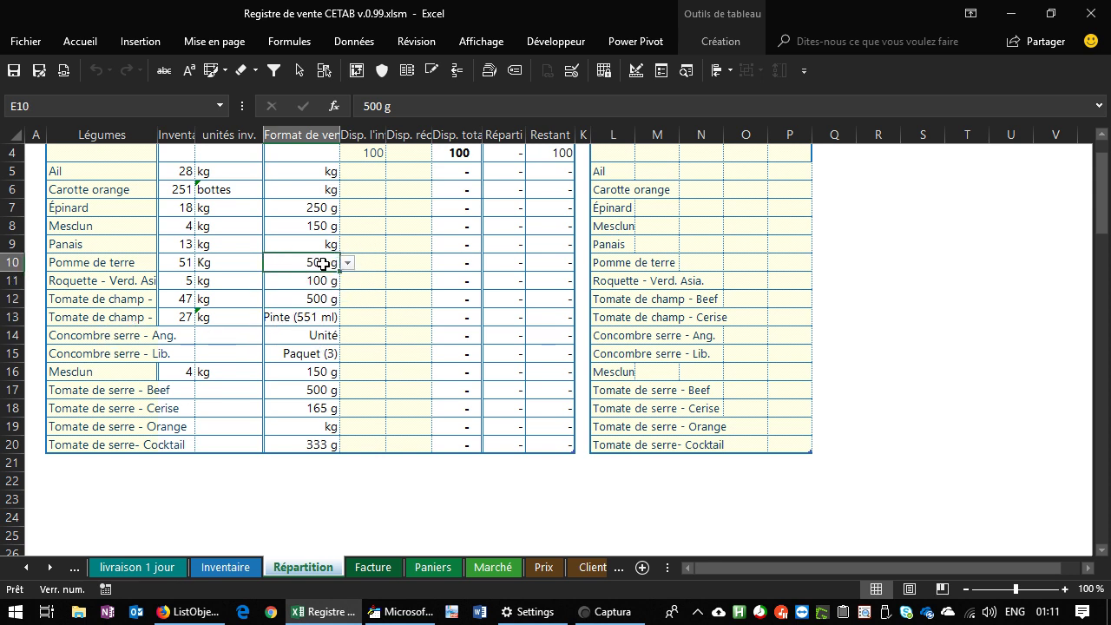
click(347, 263)
click(313, 287)
Review the Format de vente choices for Concombre serre - Ang. and the second Mesclun row.
click(320, 336)
click(347, 335)
click(313, 352)
click(317, 373)
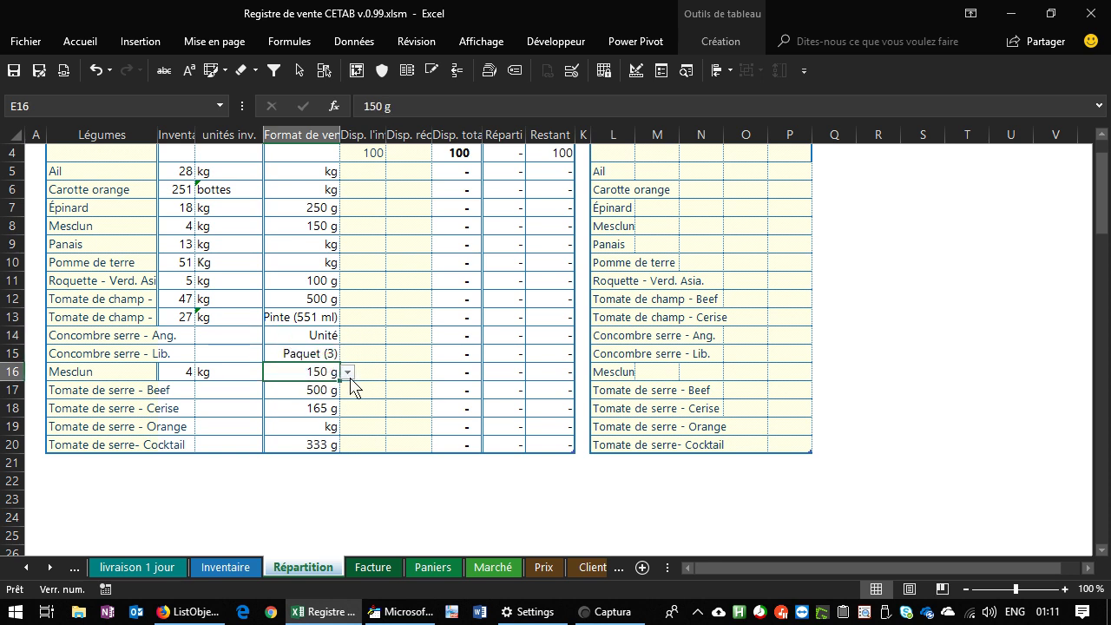
click(348, 372)
click(313, 390)
Look through the product list on the Prix sheet and examine the formats defined for Betterave chioga.
click(531, 568)
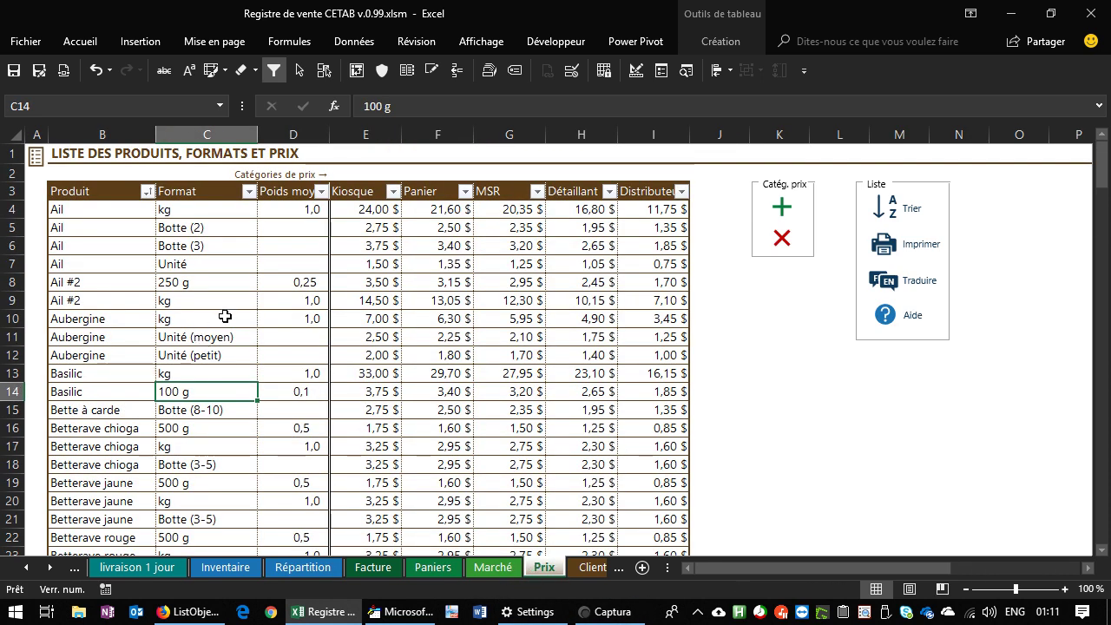
scroll(222, 308, down, 2)
scroll(218, 298, up, 2)
scroll(174, 295, down, 2)
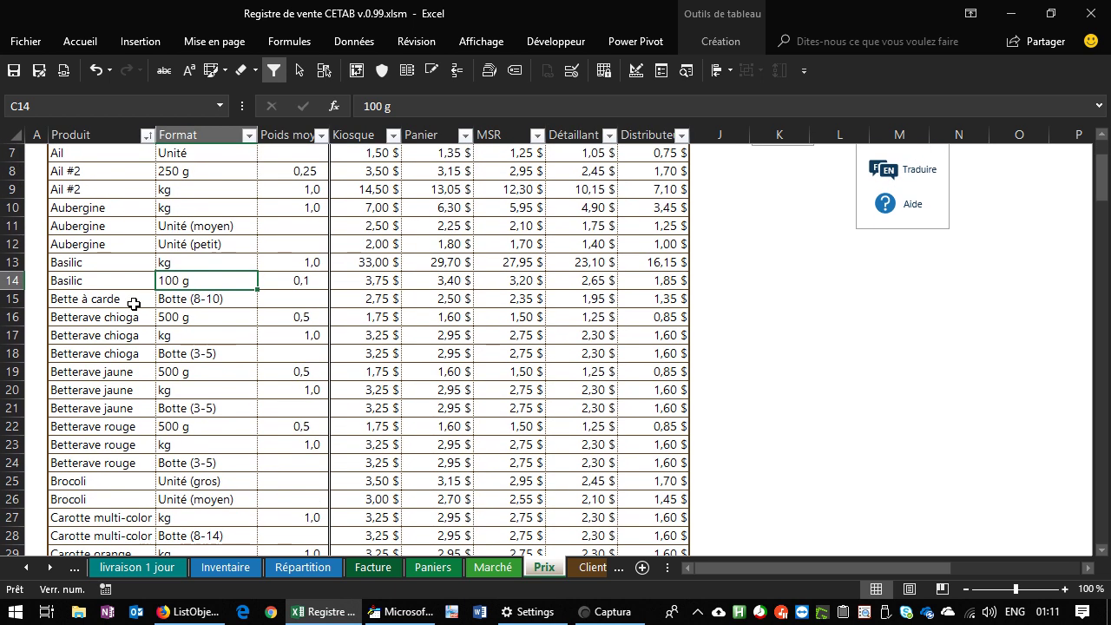
scroll(134, 304, up, 2)
scroll(114, 221, down, 1)
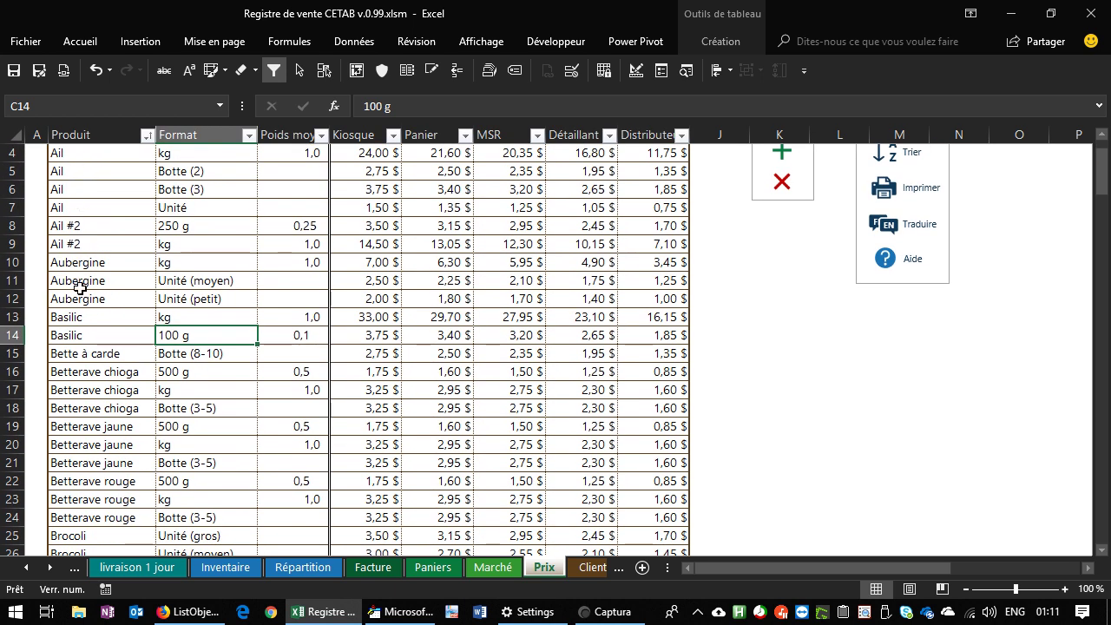
scroll(121, 430, down, 1)
drag(188, 318, 187, 356)
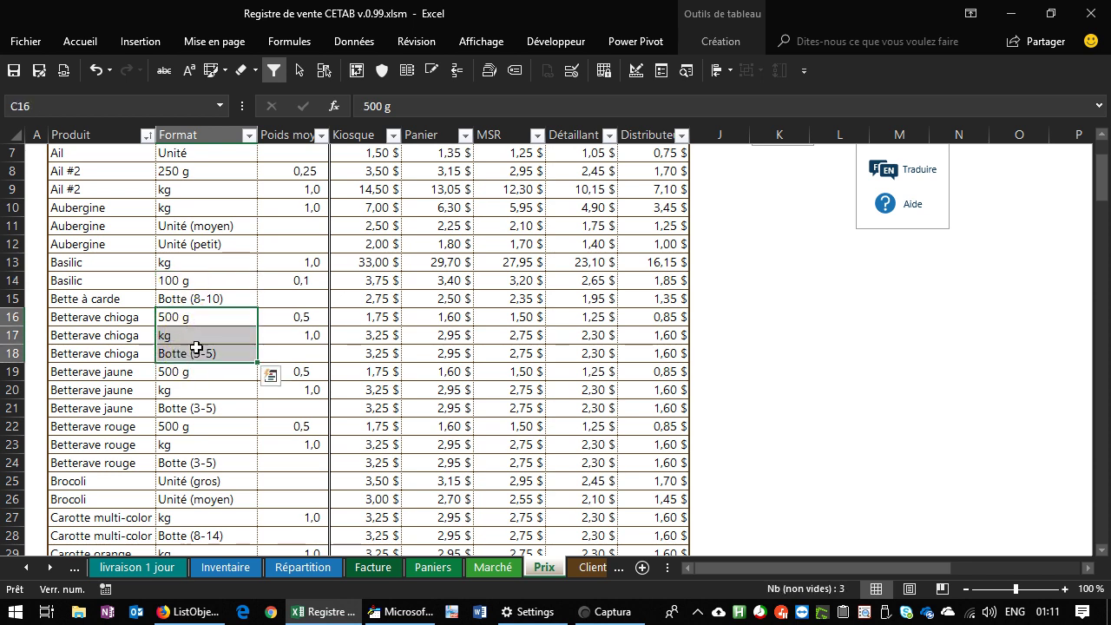
Examine the Betterave chioga prices across the price categories and the Kiosque category heading.
drag(389, 314, 610, 350)
scroll(473, 465, up, 2)
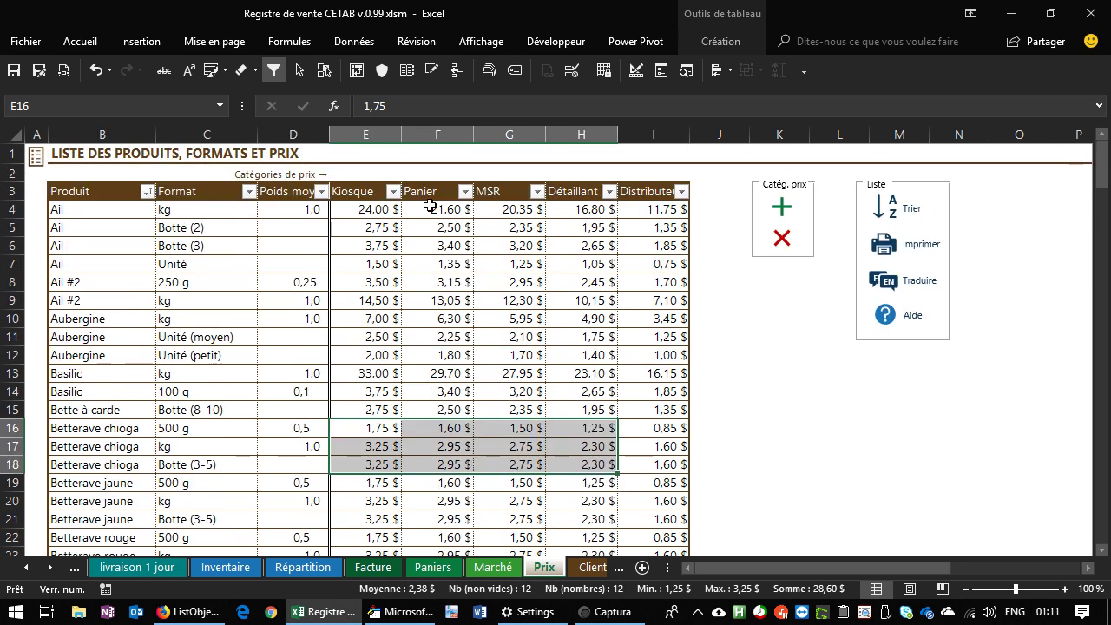
click(356, 183)
click(363, 192)
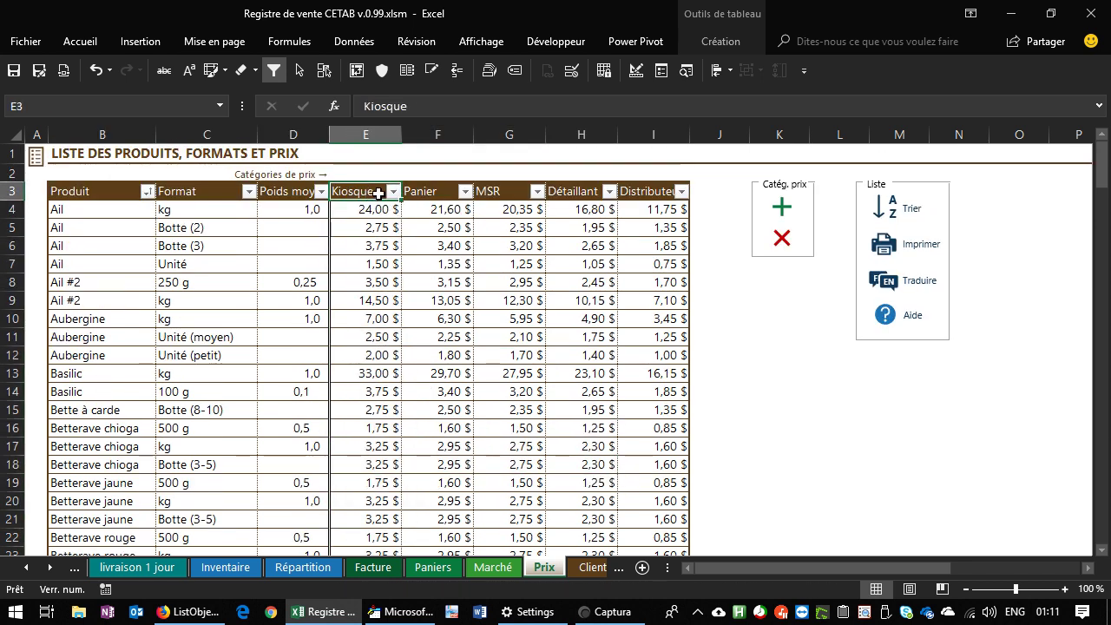
Review the names in the client, market and drop-point lists on the Clients et pts vente sheet.
click(593, 567)
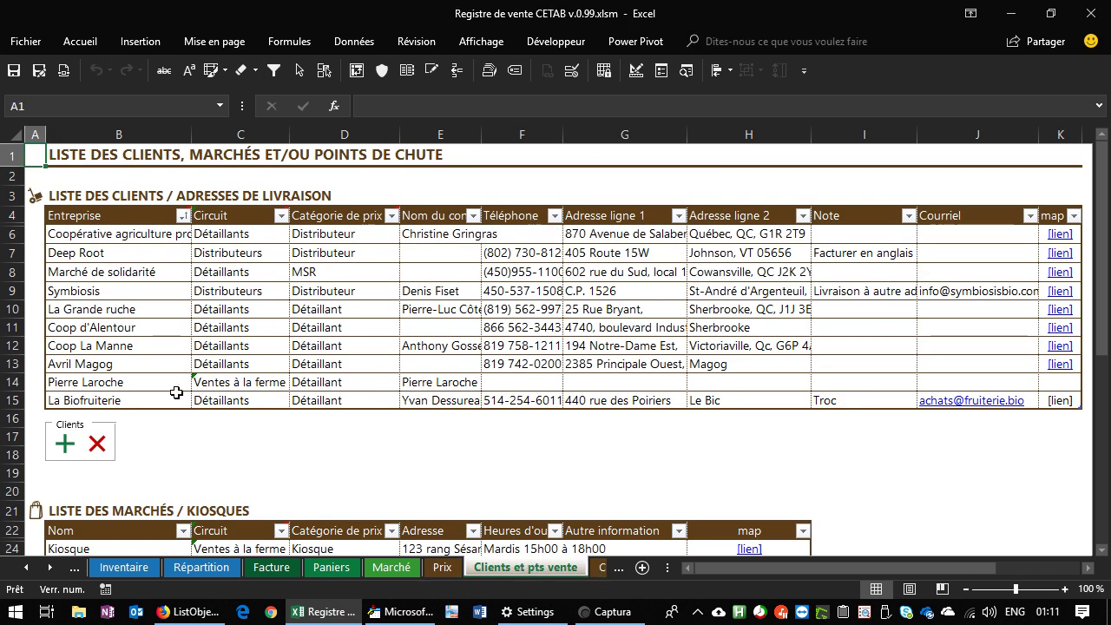
click(181, 364)
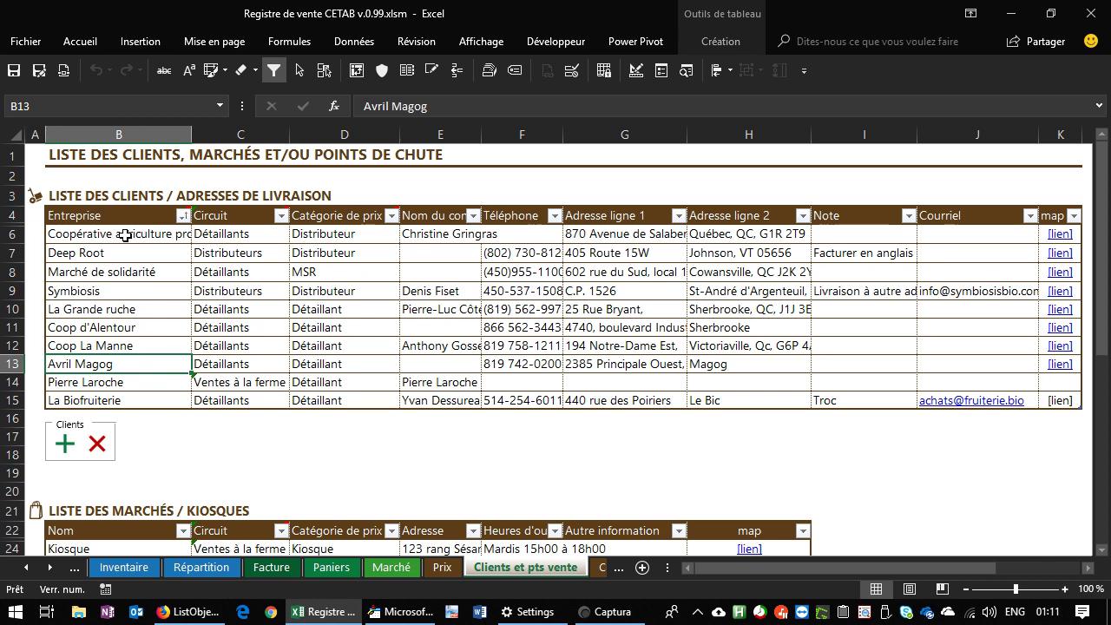
drag(139, 233, 136, 401)
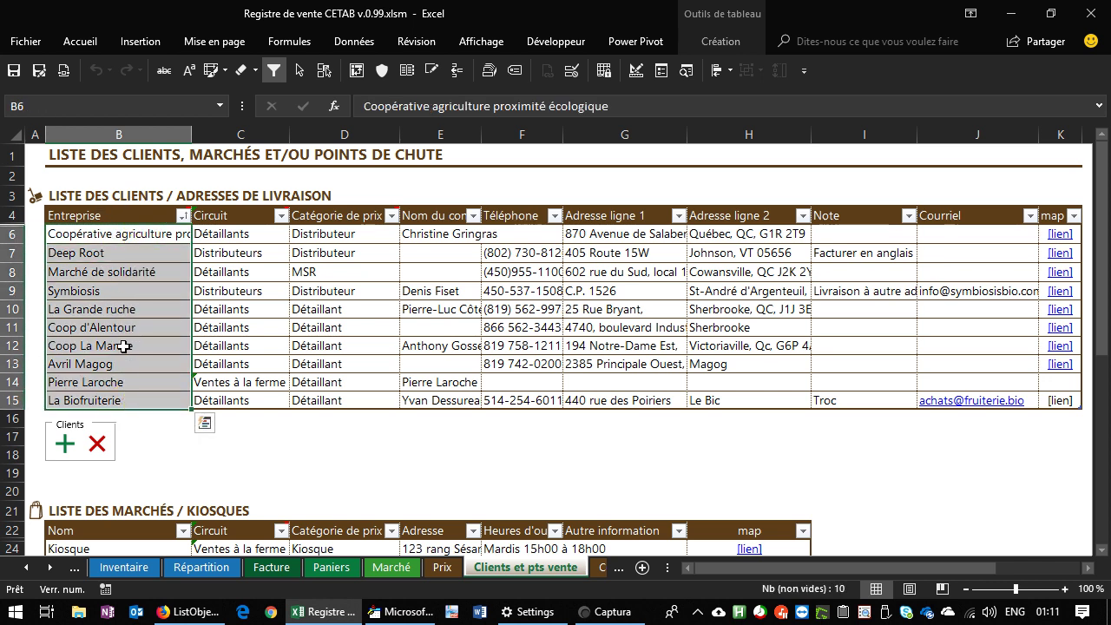
scroll(124, 347, down, 3)
drag(121, 394, 139, 458)
scroll(174, 447, down, 3)
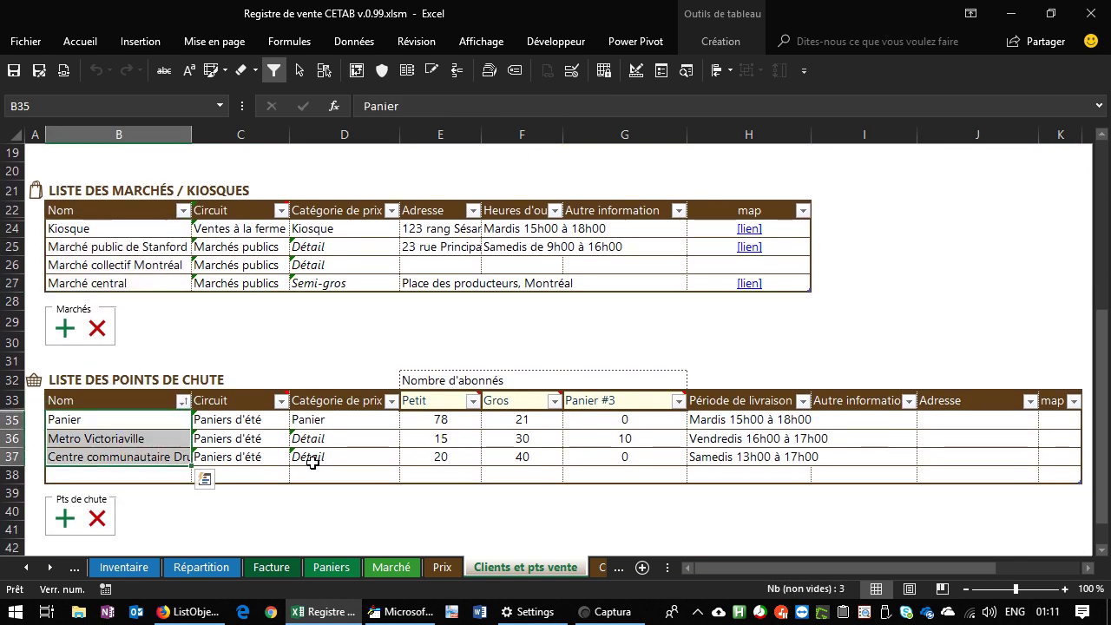
scroll(311, 461, up, 6)
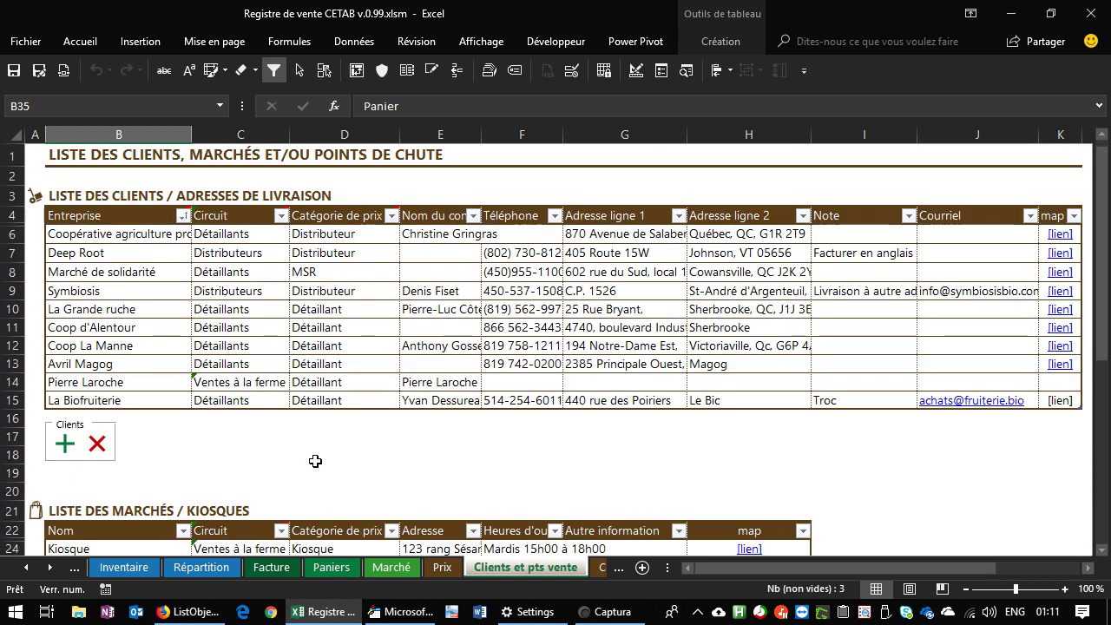
Examine the Catégorie de prix assigned to the clients and the category choices available for Symbiosis.
click(332, 233)
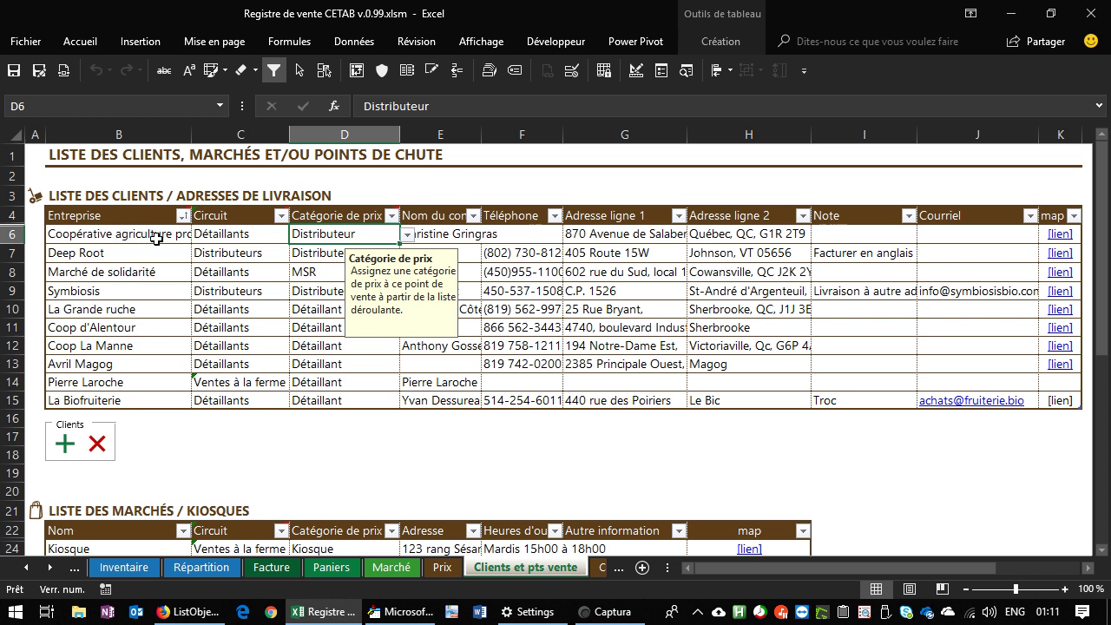
drag(304, 235, 299, 267)
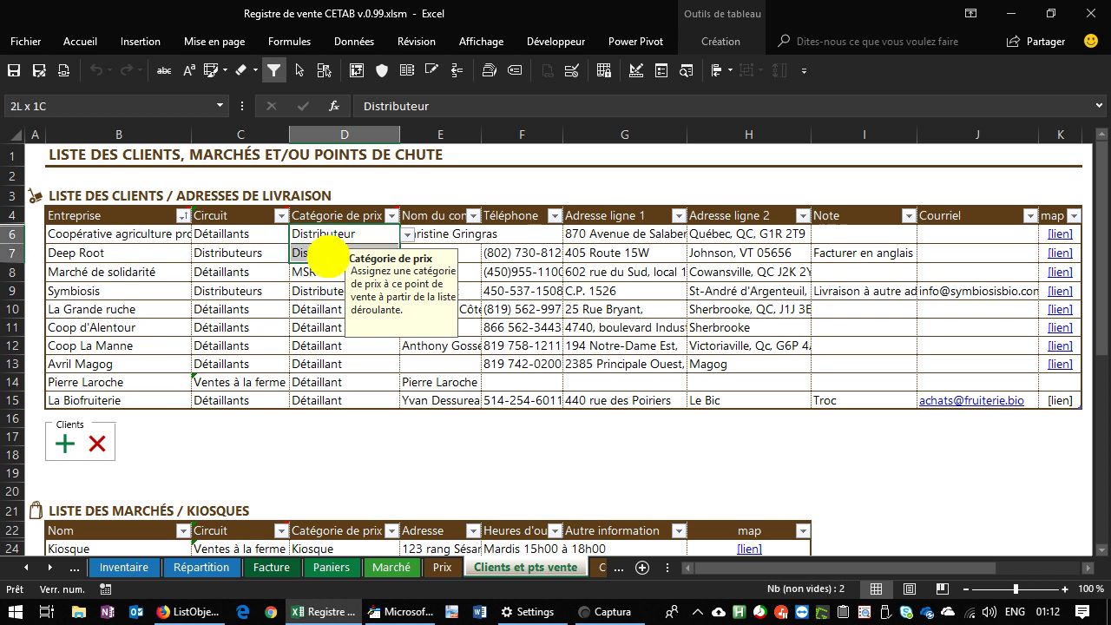
drag(325, 310, 304, 383)
click(335, 292)
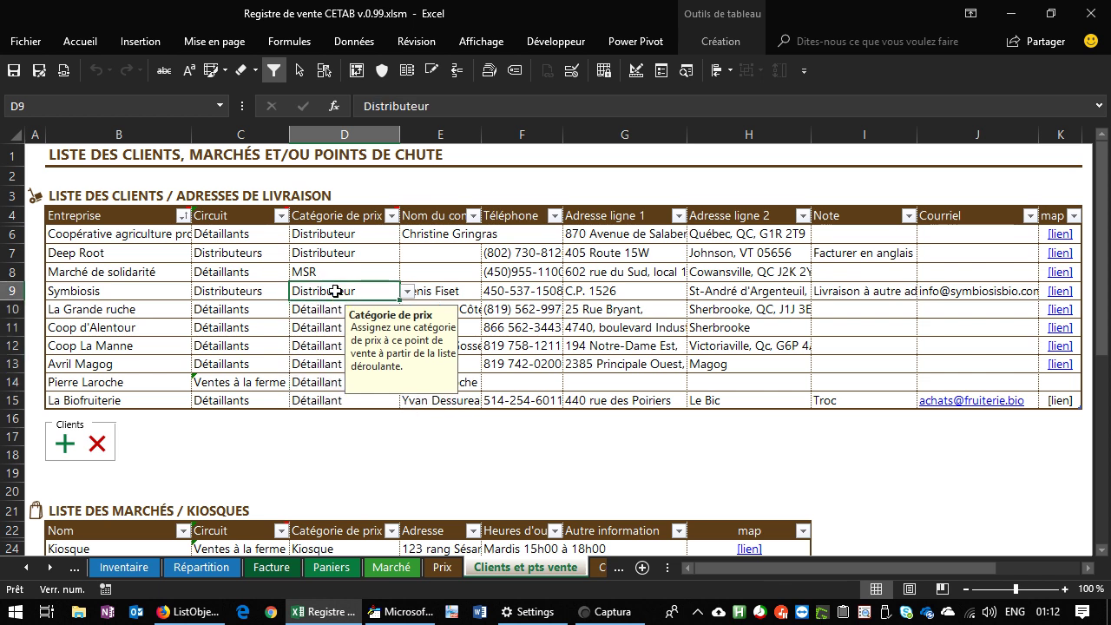
click(407, 293)
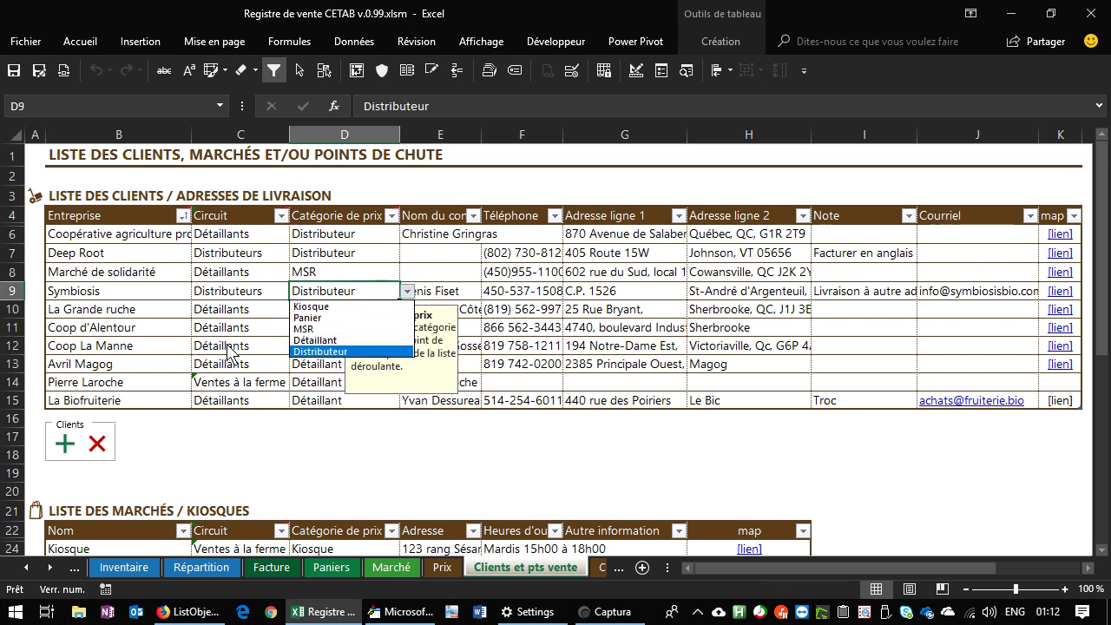
key(Escape)
scroll(392, 327, down, 1)
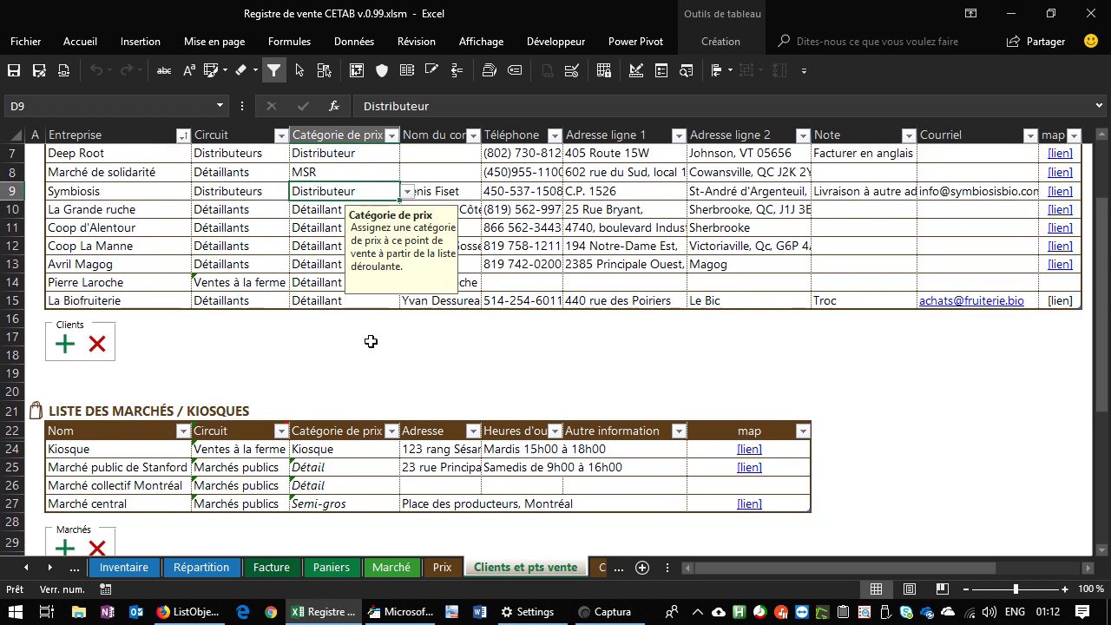
scroll(417, 417, up, 1)
scroll(430, 492, down, 1)
scroll(431, 492, up, 1)
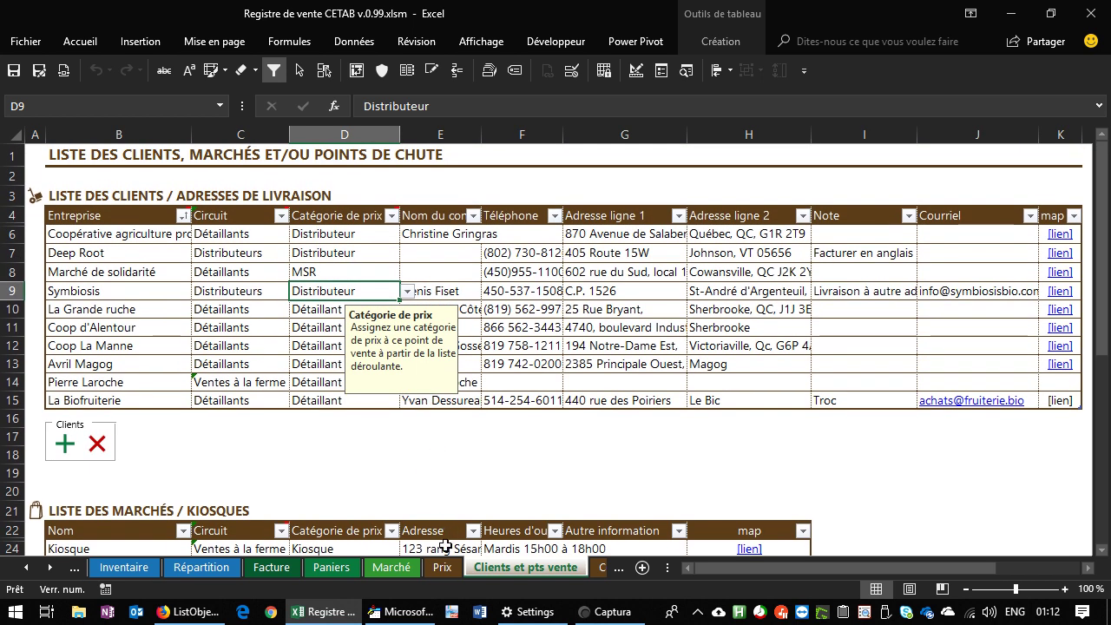
Return to the Prix sheet and examine the price category columns through to Distributeur.
click(442, 567)
drag(383, 215, 650, 233)
click(643, 191)
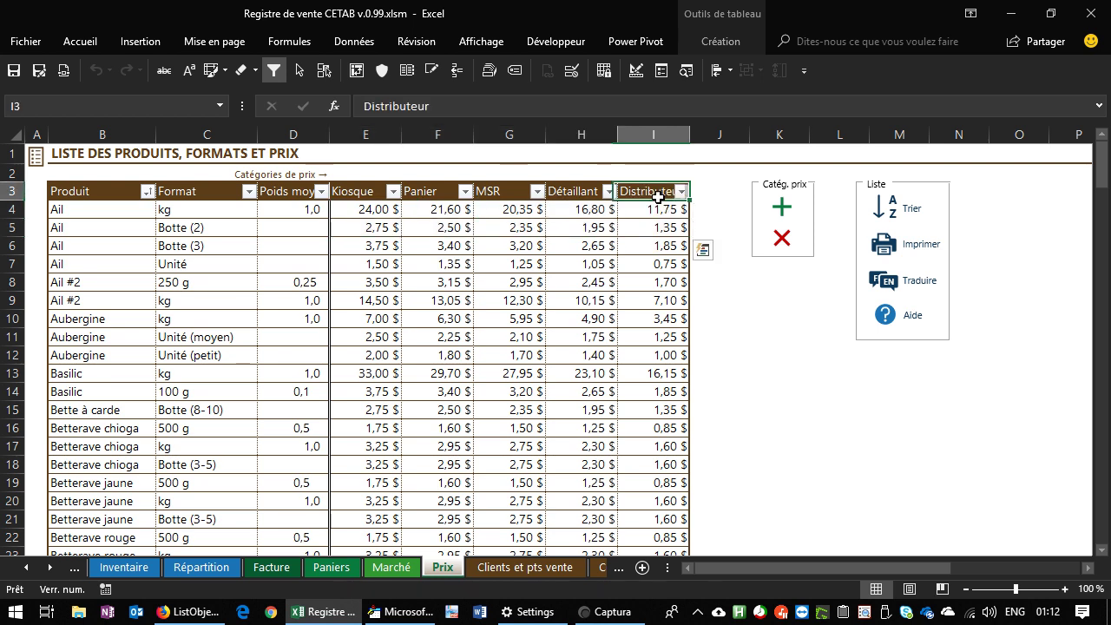
Examine the product prices and the assigned Catégorie de prix for Coop La Manne on the Facture sheet.
click(382, 208)
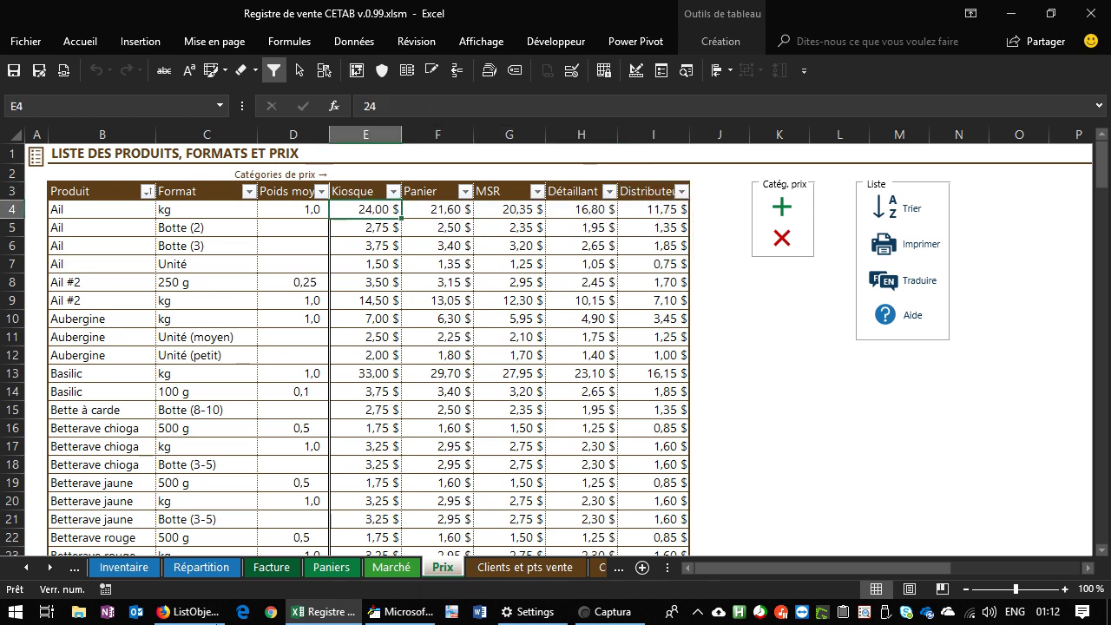
click(276, 569)
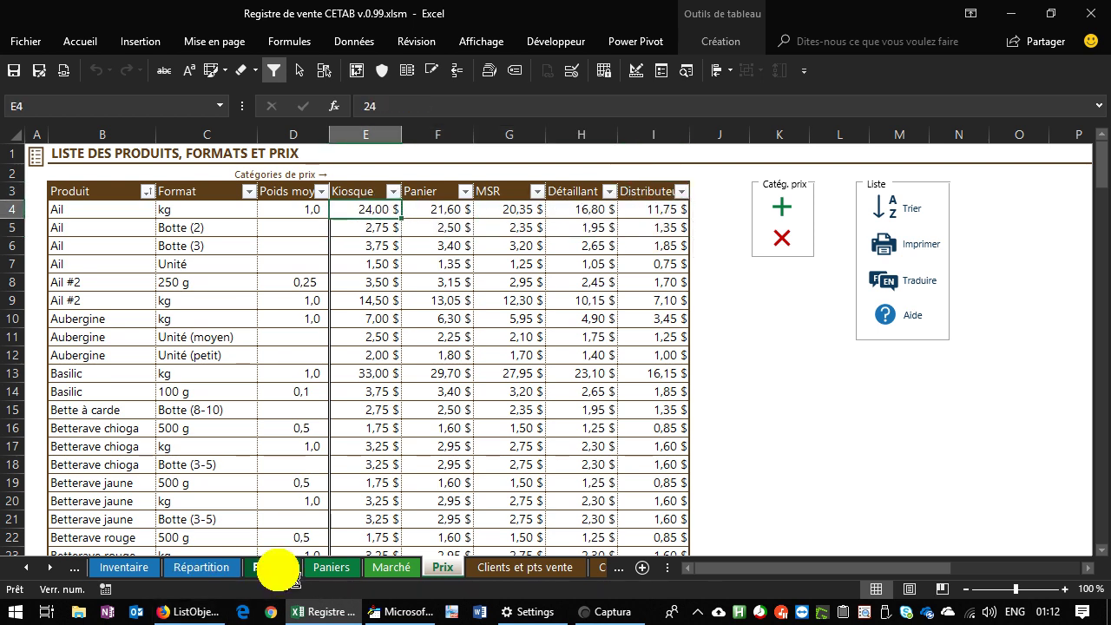
scroll(270, 482, down, 2)
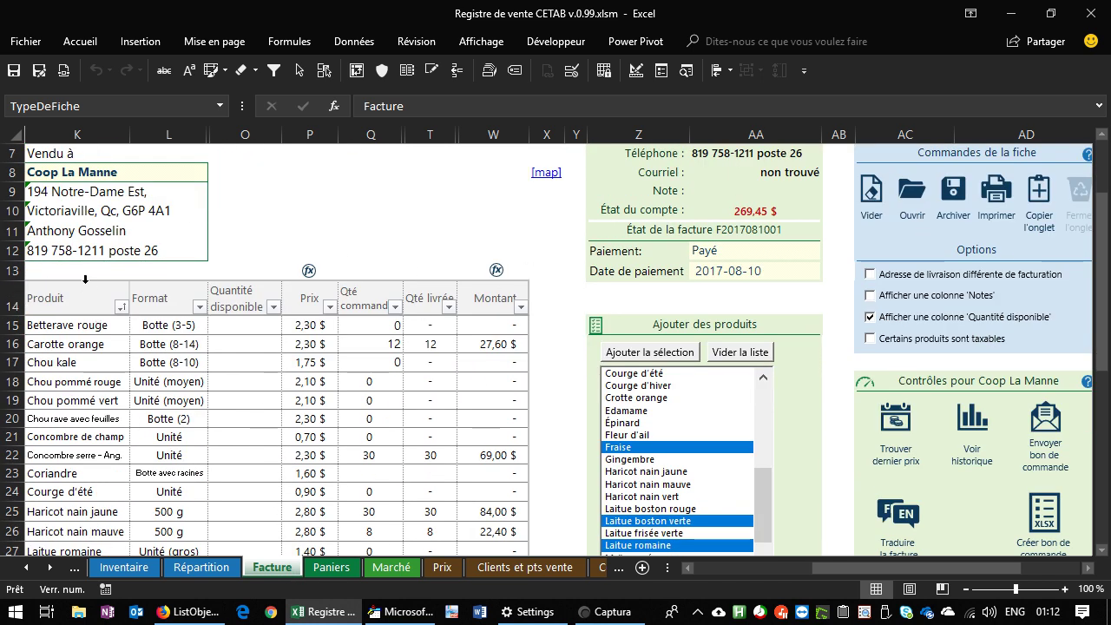
scroll(95, 265, up, 1)
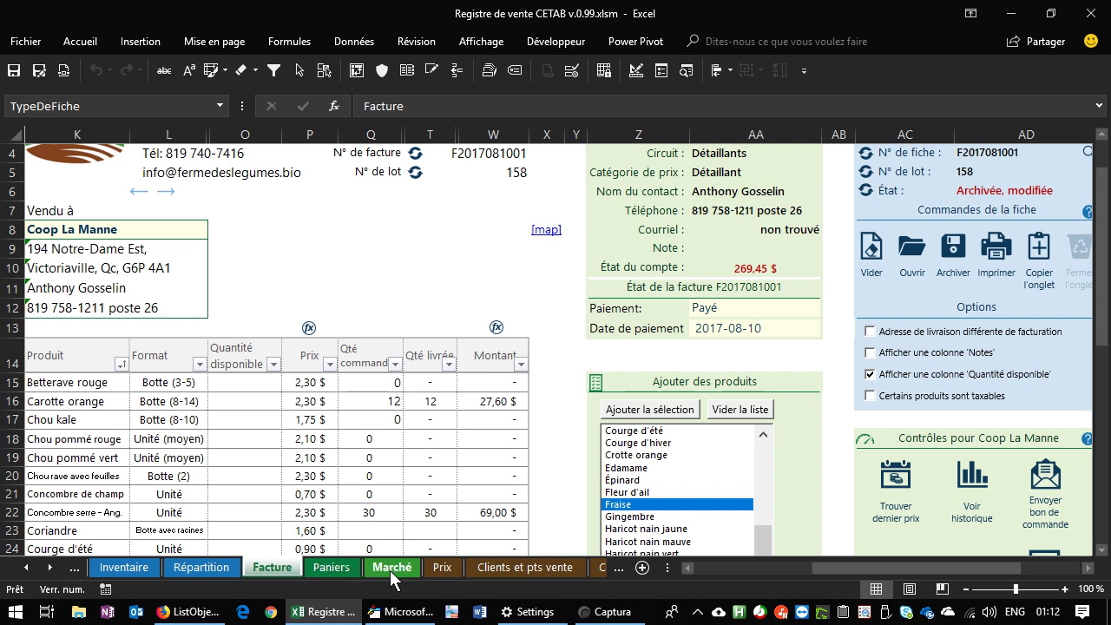
scroll(96, 363, down, 1)
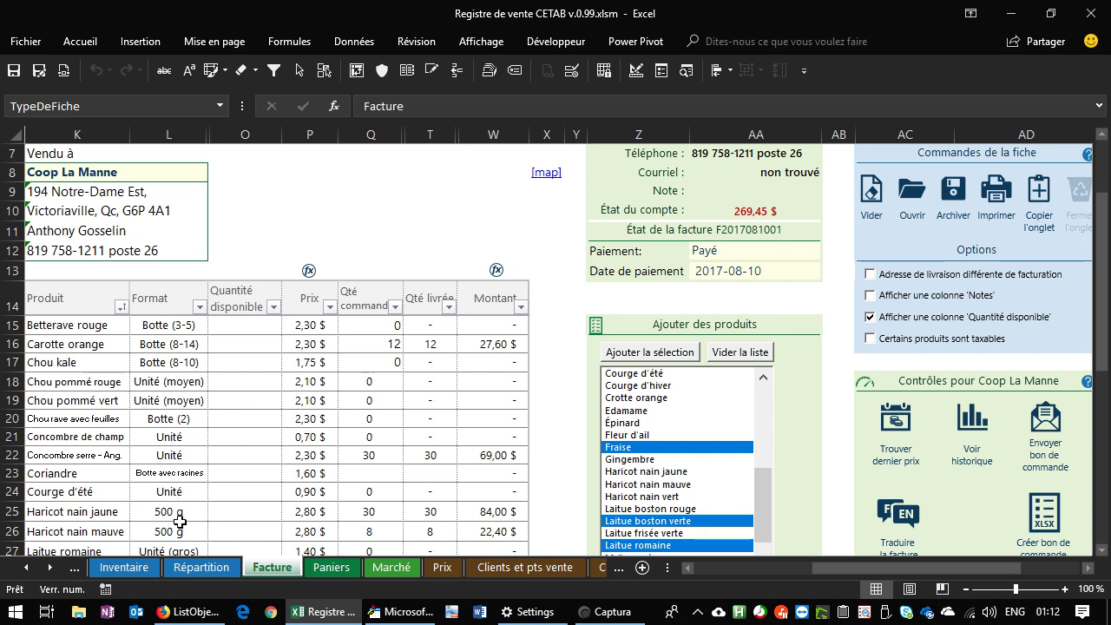
scroll(195, 363, down, 1)
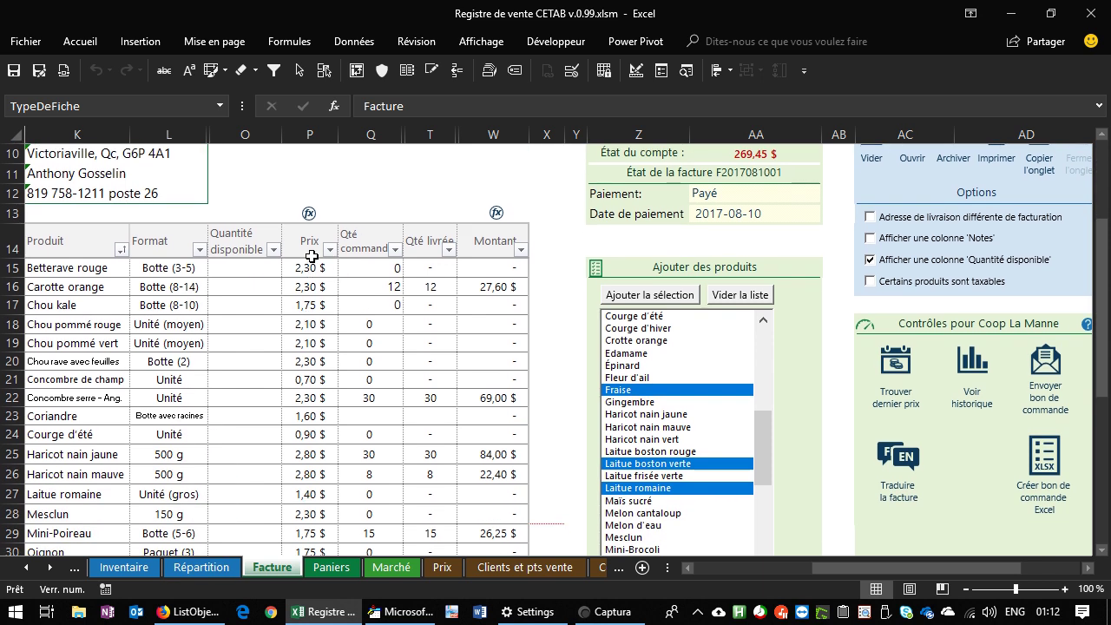
scroll(310, 311, up, 1)
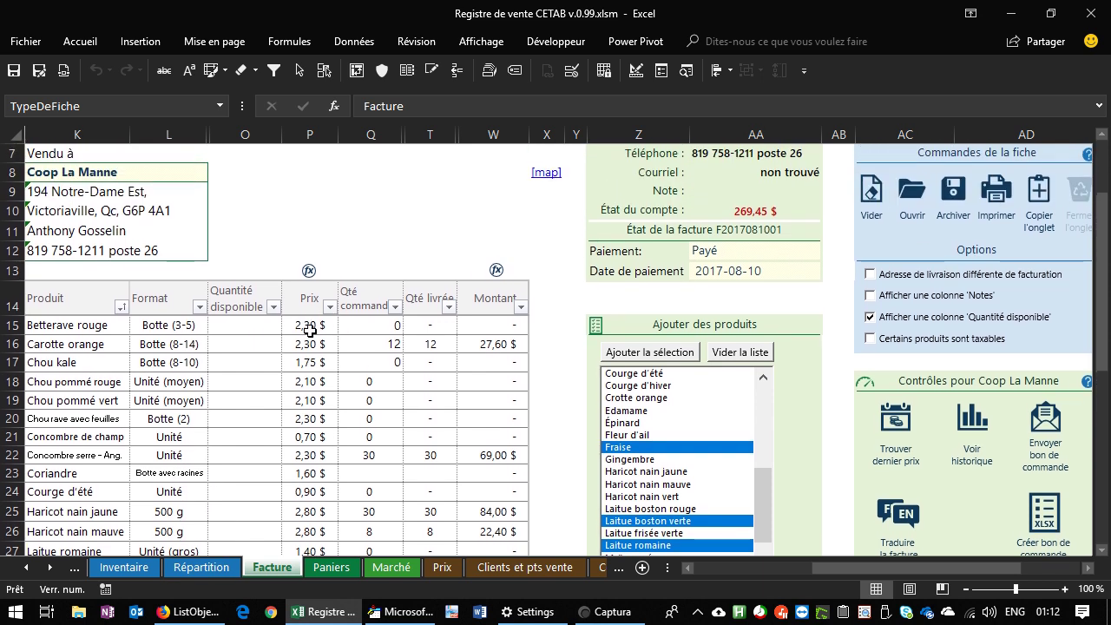
scroll(320, 403, up, 1)
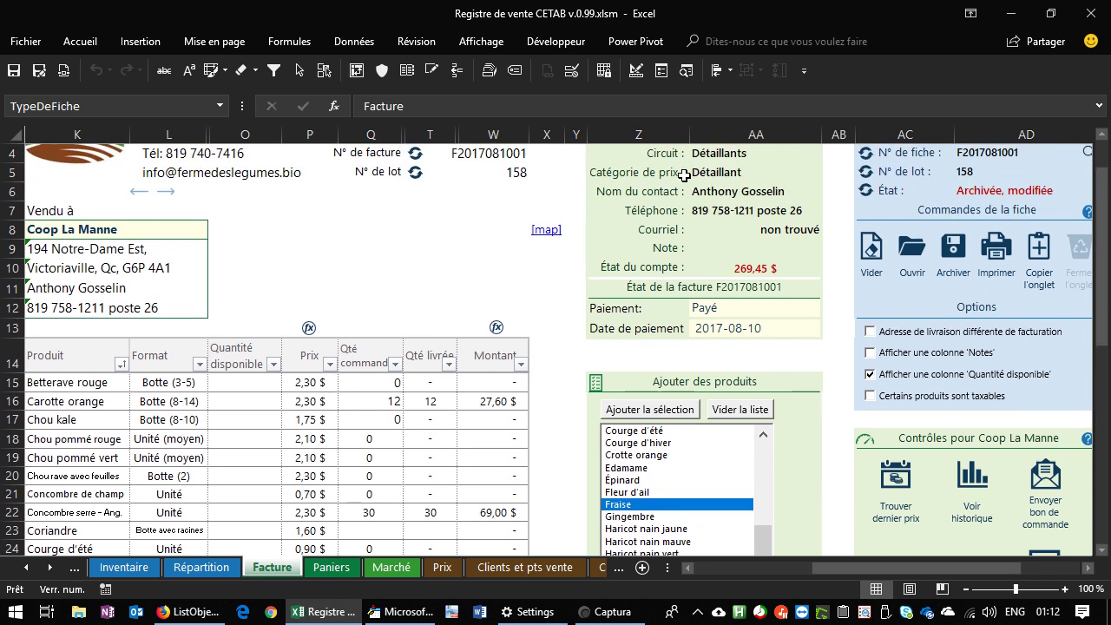
scroll(703, 208, up, 1)
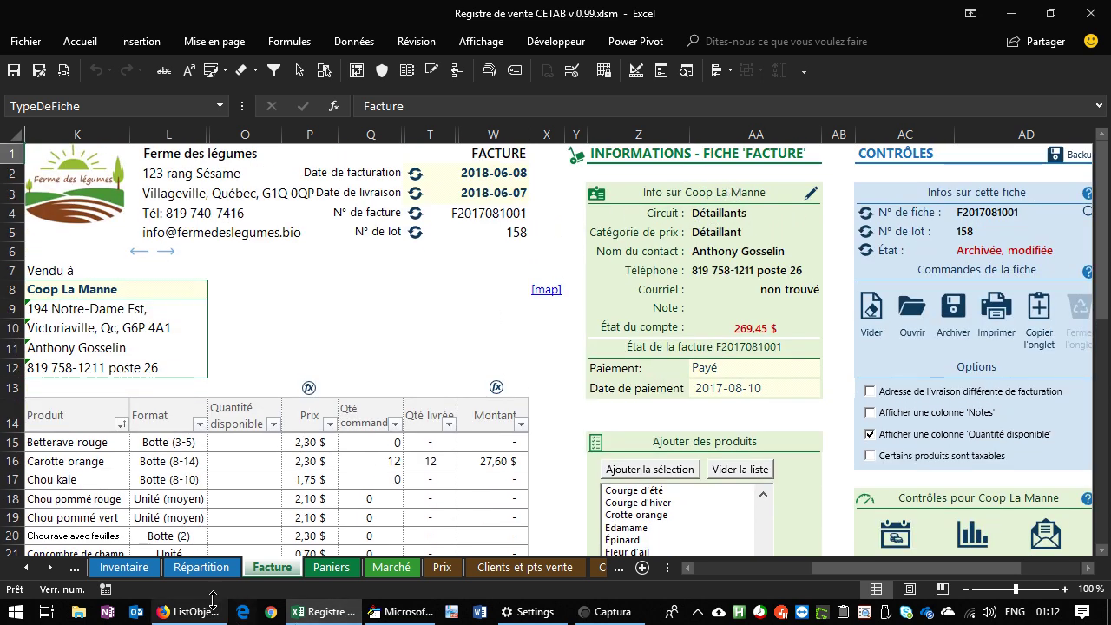
Return to the Répartition sheet and review the listed products, their sale formats and their inventory quantities and units.
click(194, 573)
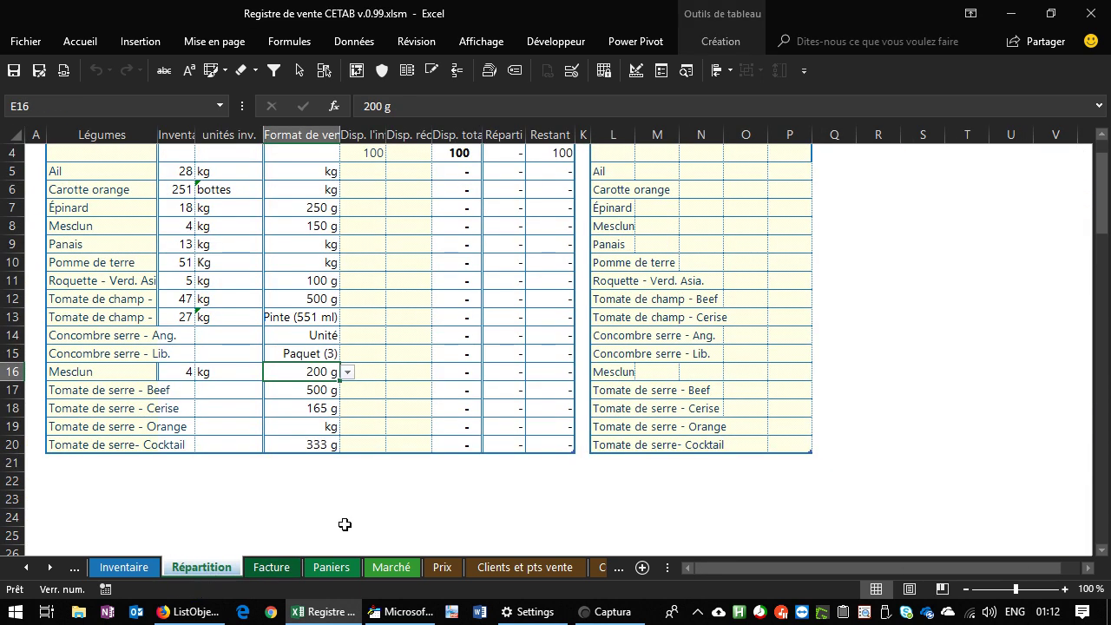
scroll(344, 524, up, 1)
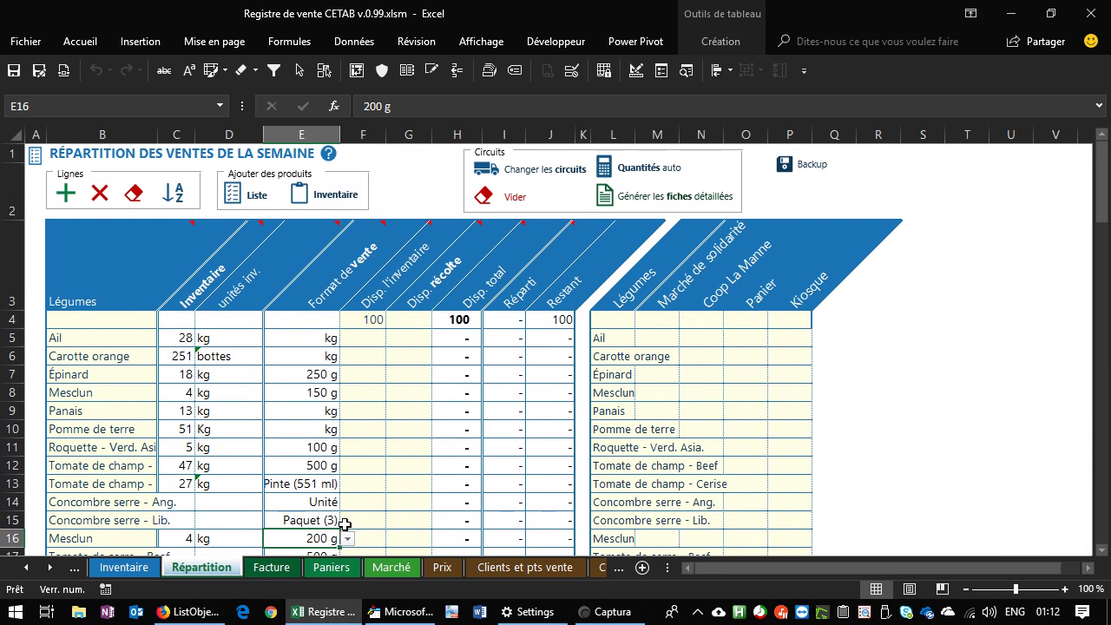
scroll(345, 523, down, 1)
scroll(344, 518, up, 1)
click(113, 345)
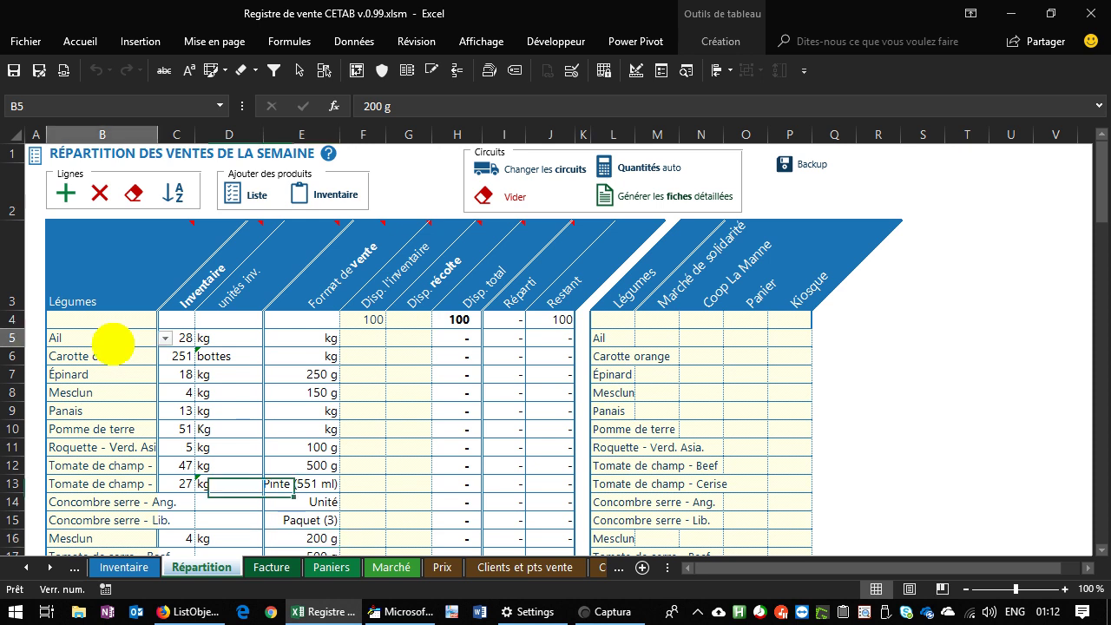
drag(117, 347, 108, 539)
drag(299, 339, 319, 540)
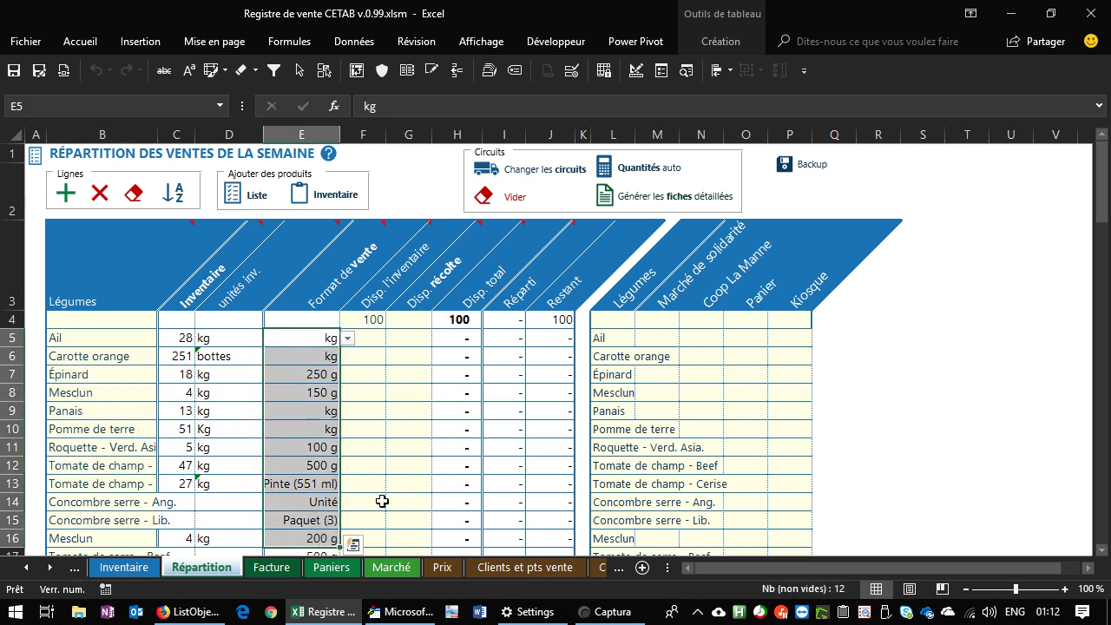
scroll(382, 501, down, 1)
drag(179, 171, 228, 316)
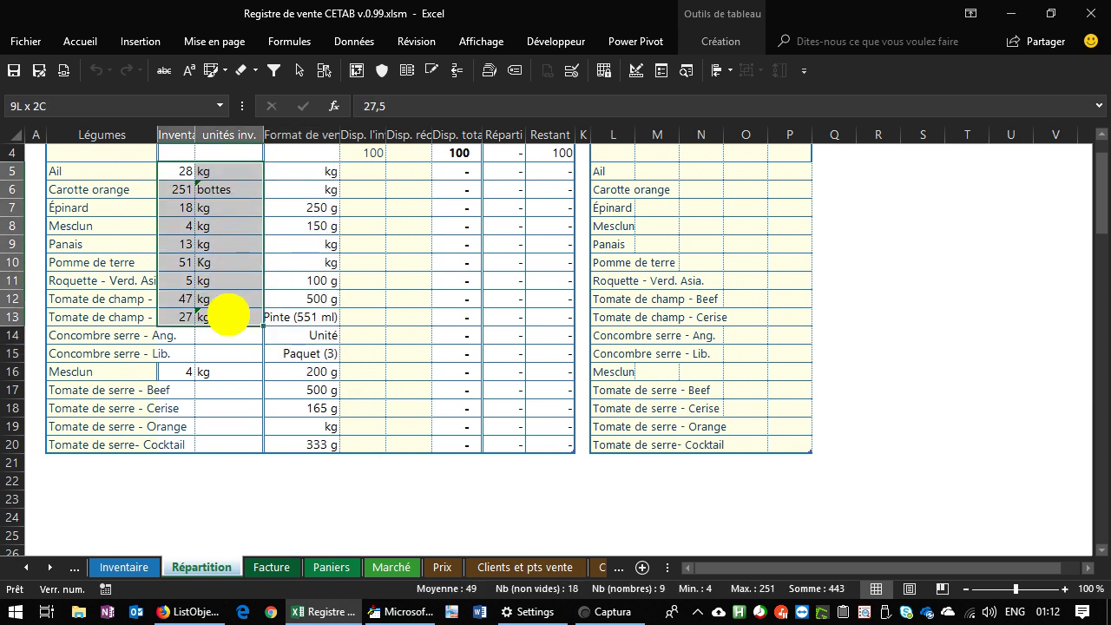
Enter the Disp. récolte quantities: 50 for Ail, 200 for Carotte orange and 100 for Épinard.
scroll(362, 353, up, 1)
click(424, 346)
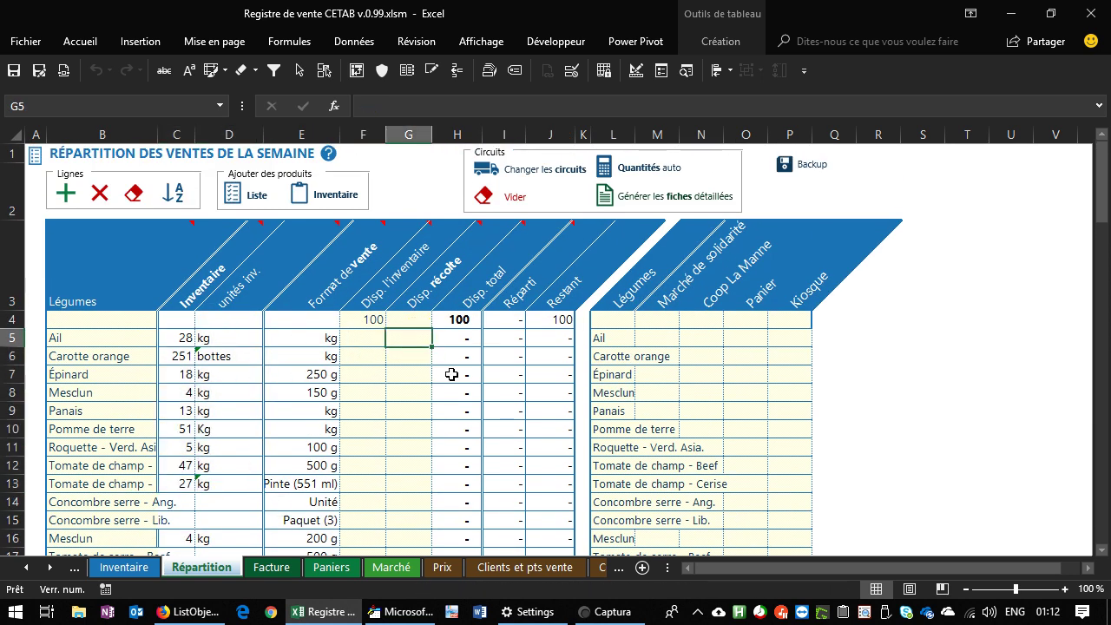
scroll(469, 363, down, 1)
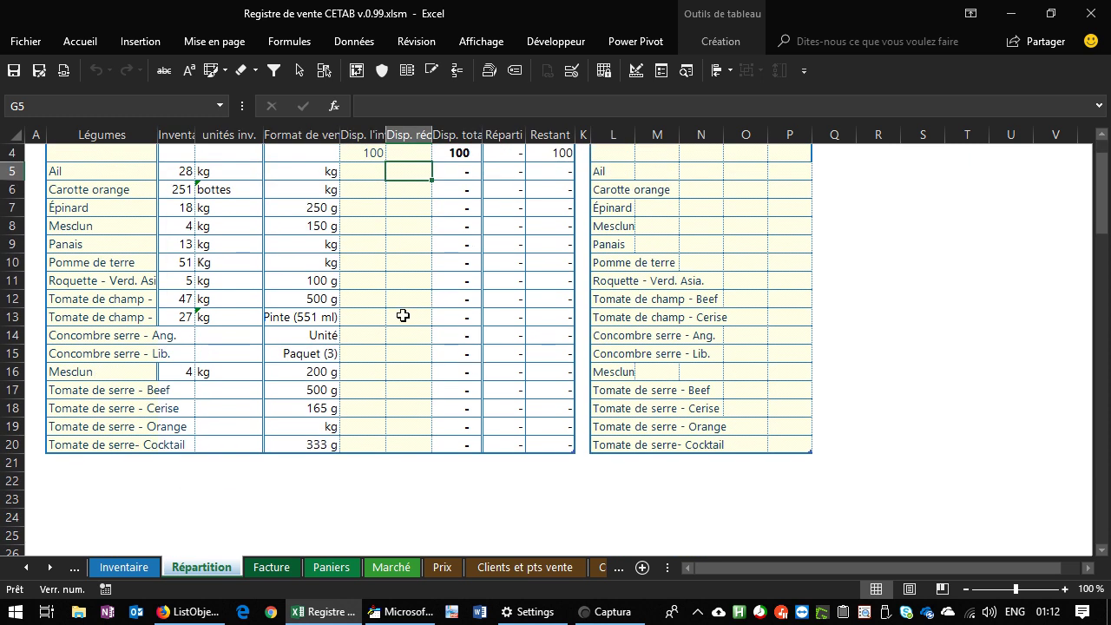
text(50)
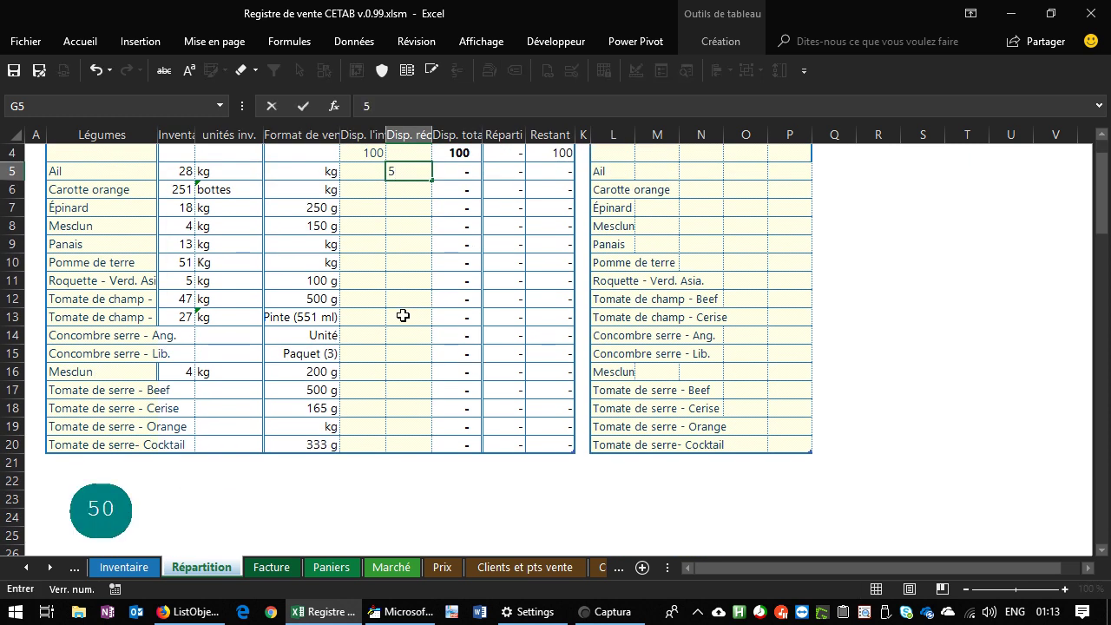
key(Return)
text(200)
key(Return)
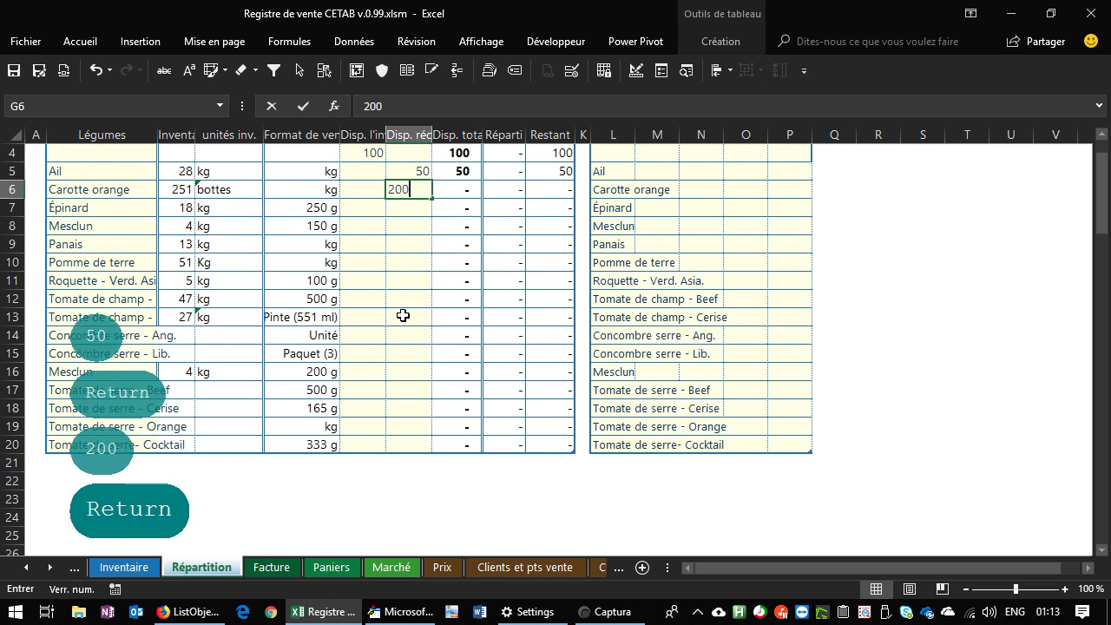
text(100)
key(Return)
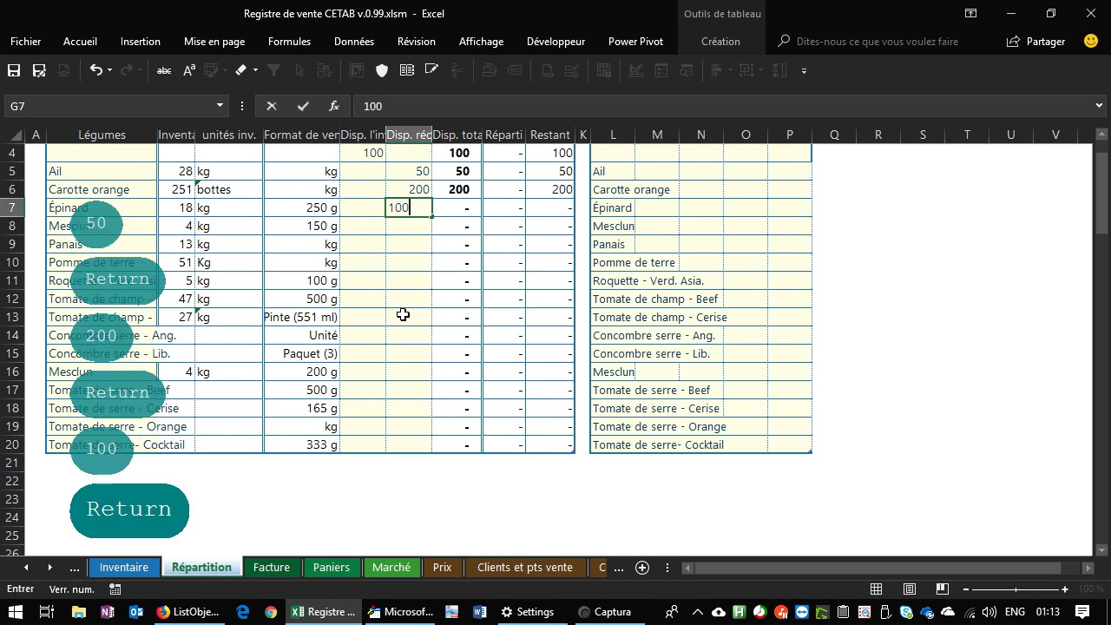
Copy Épinard's Disp. récolte quantity of 100 to the products below it, down to Tomate de serre - Orange.
click(417, 210)
key(ctrl+c)
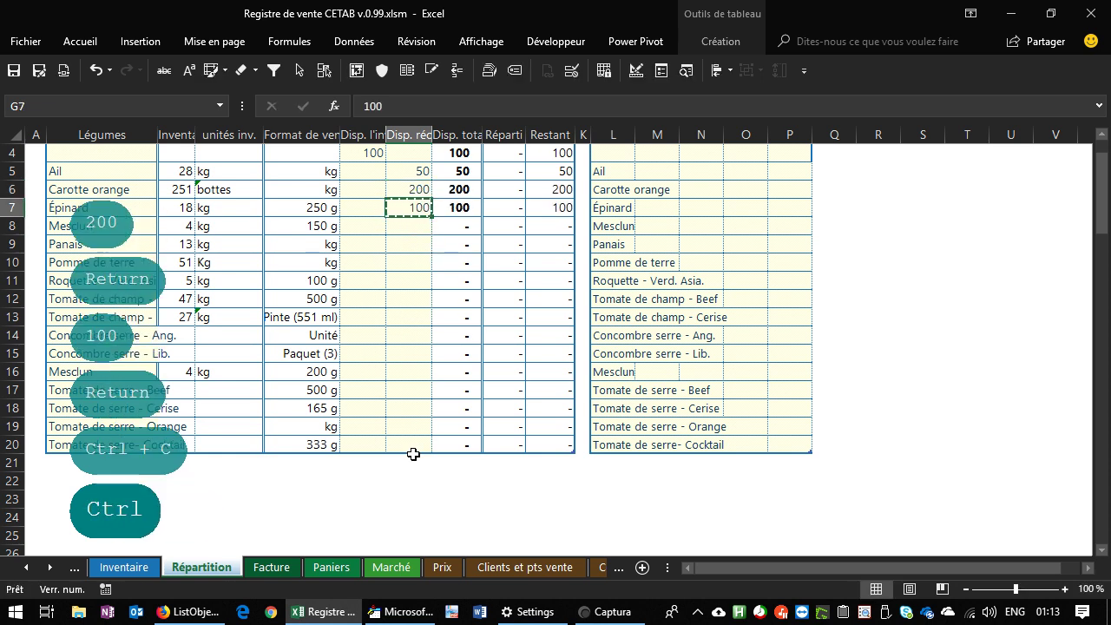
shift+click(414, 431)
key(ctrl+v)
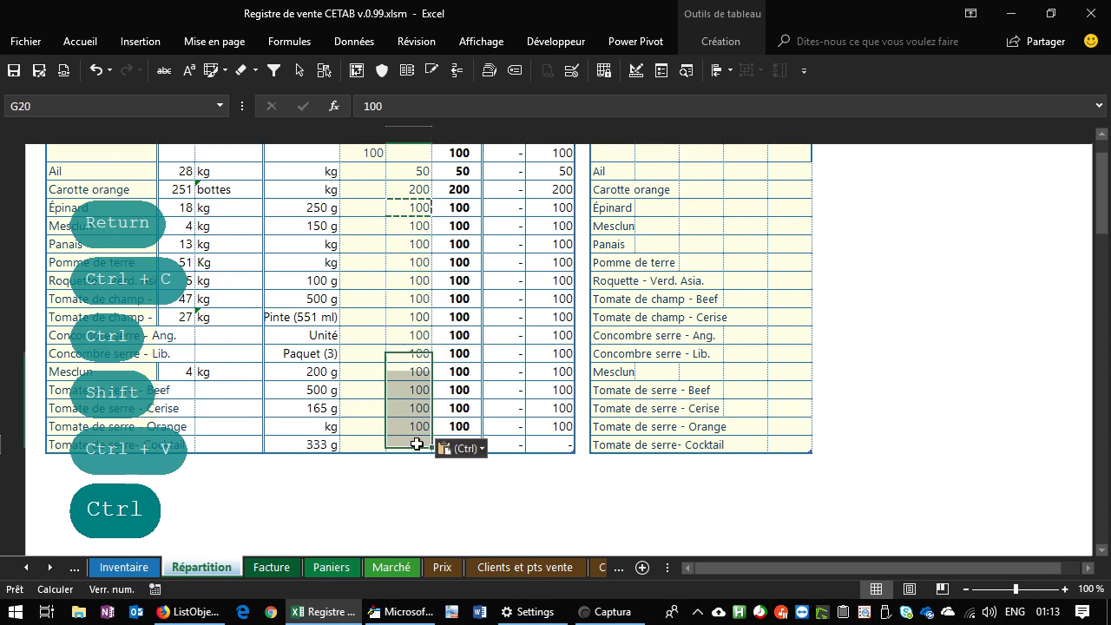
click(415, 446)
scroll(417, 444, up, 1)
scroll(417, 445, down, 1)
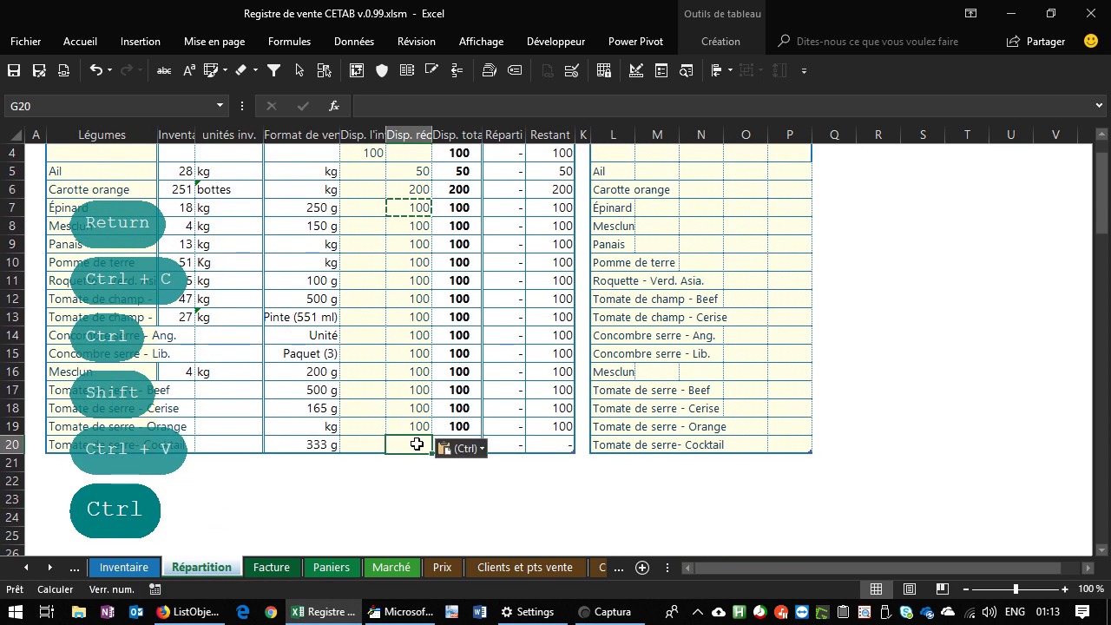
scroll(835, 483, up, 1)
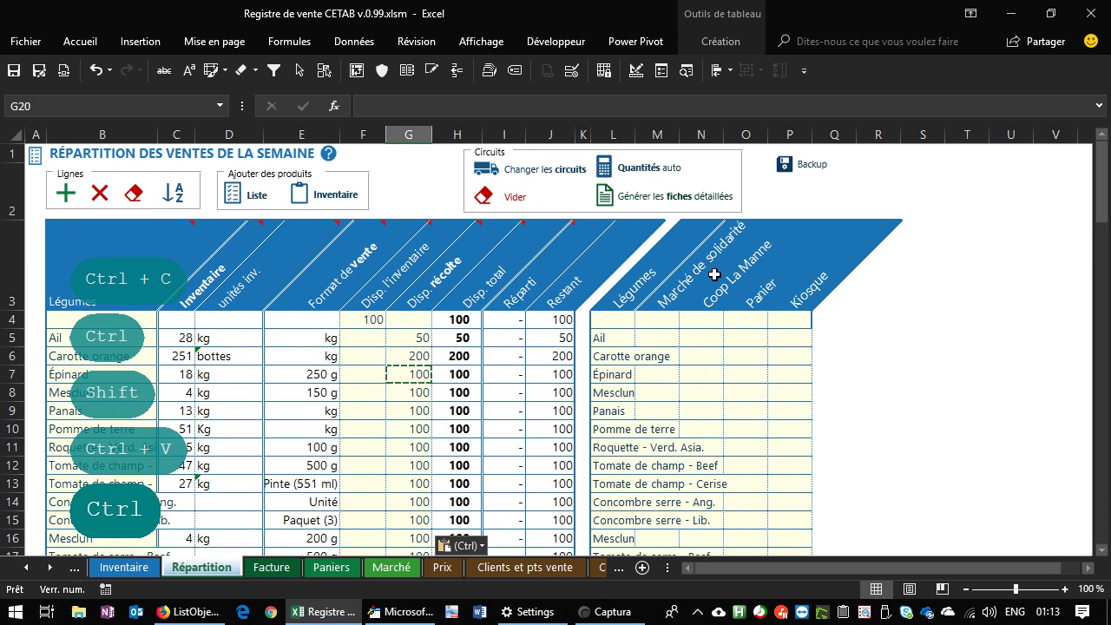
Review the clients, paniers and marchés selected in the list of sales circuits, and close it without applying a selection.
click(776, 293)
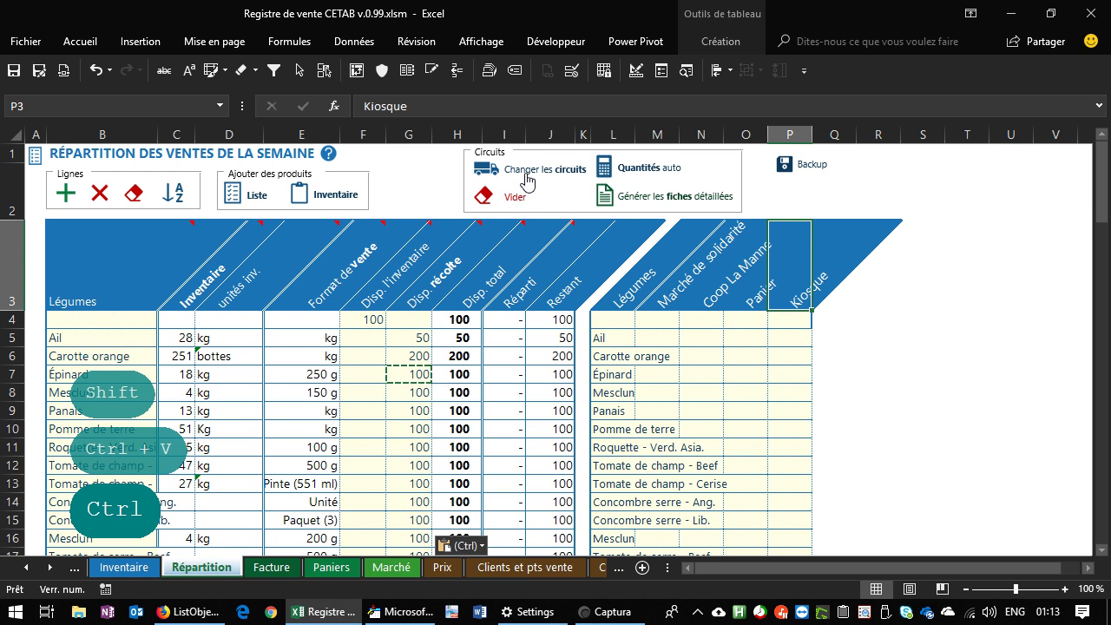
click(530, 170)
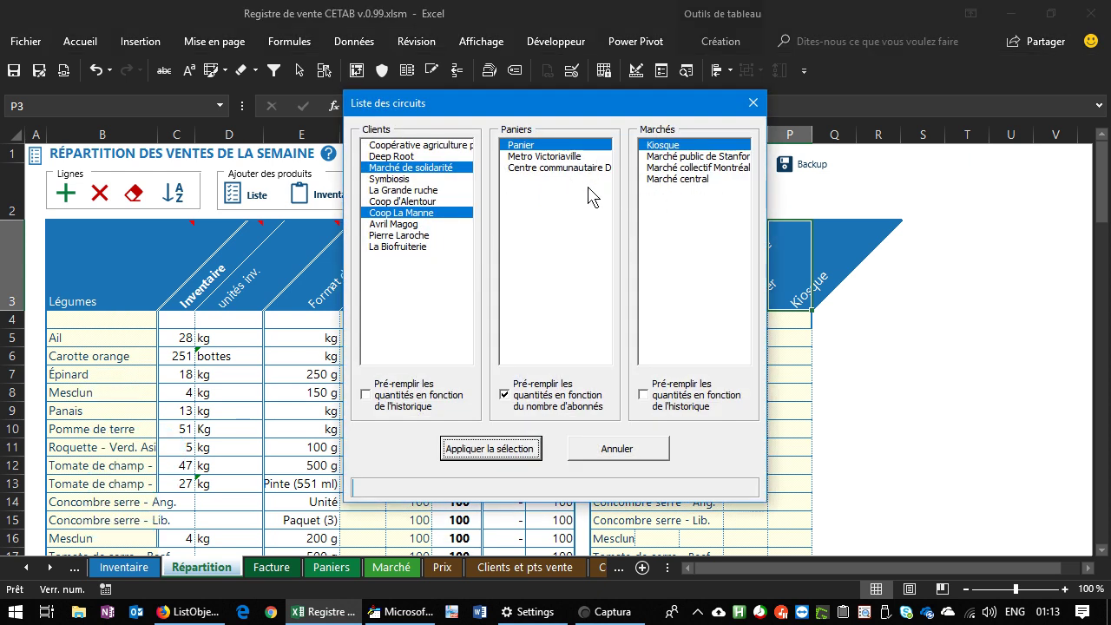
drag(548, 104, 493, 134)
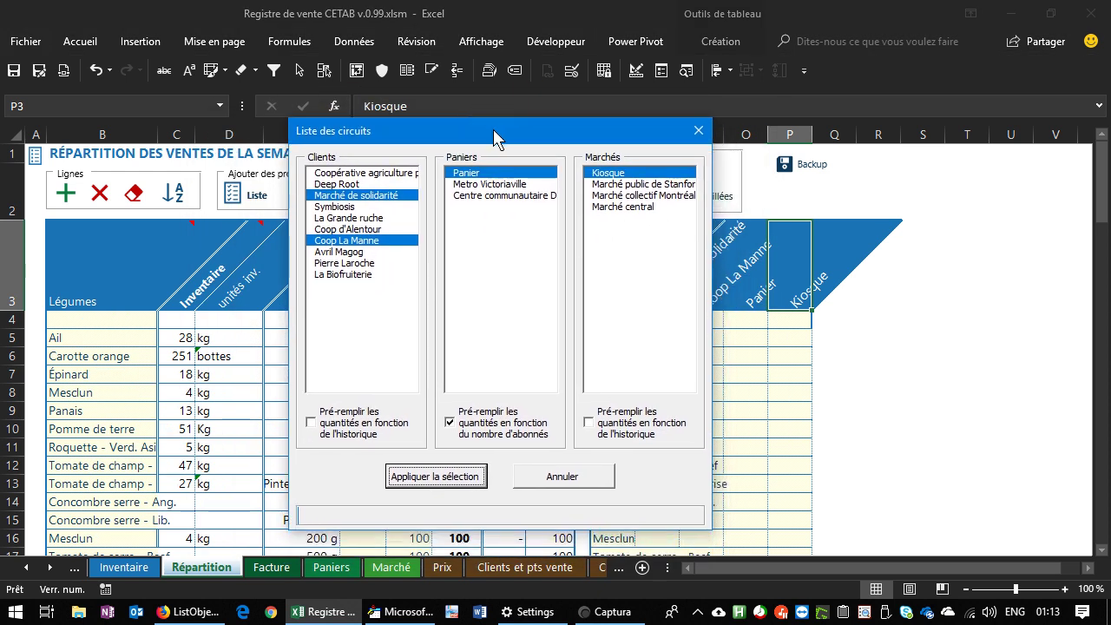
click(608, 612)
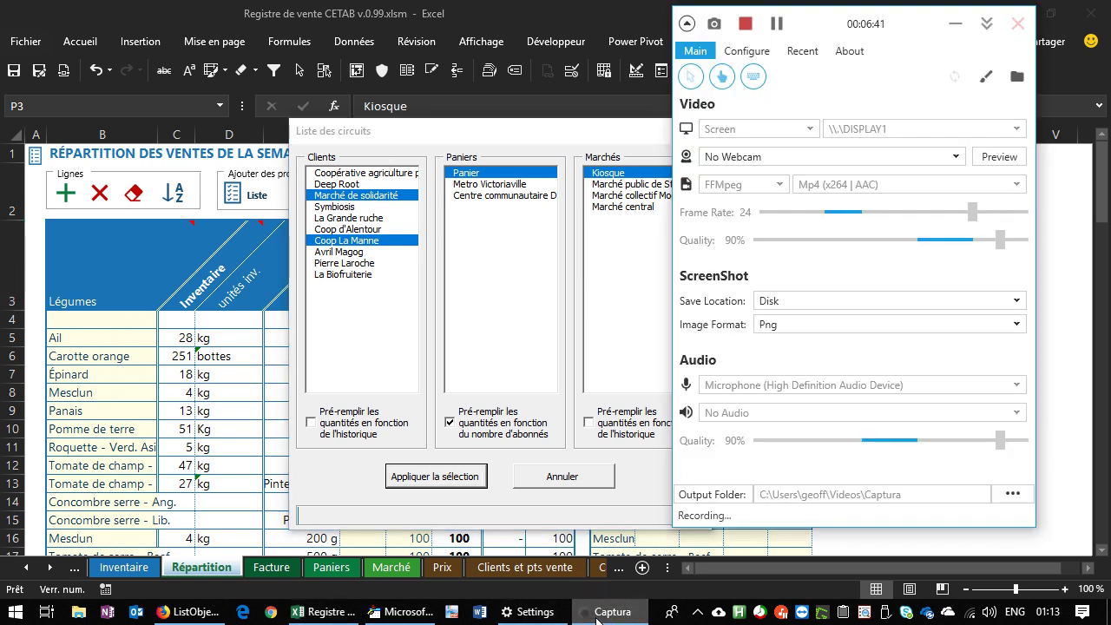
click(608, 612)
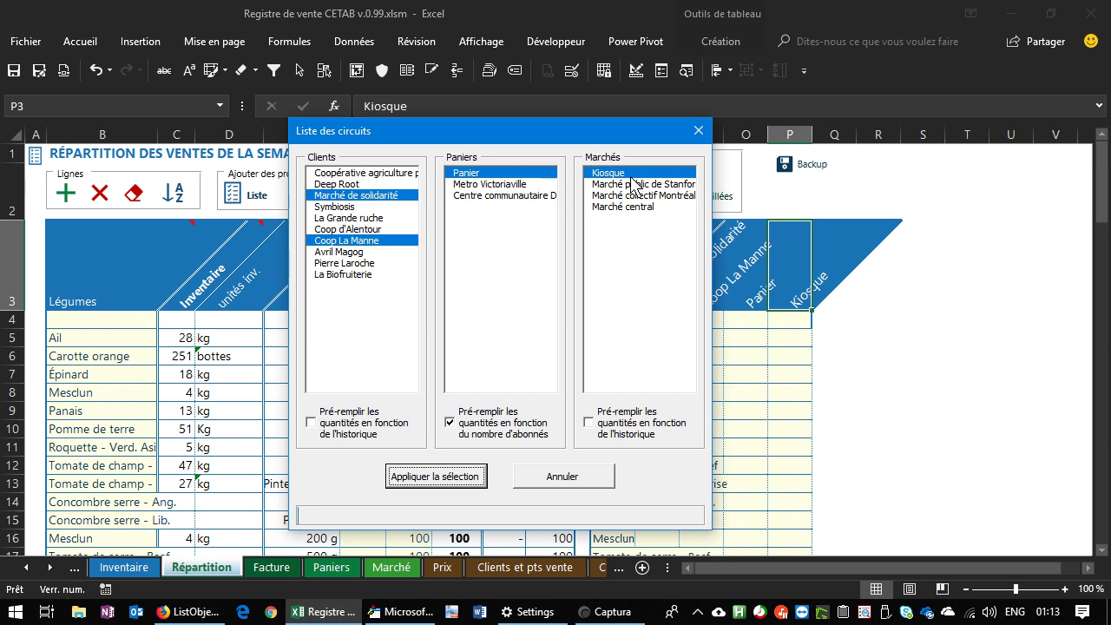
click(565, 476)
Examine the markets and the drop points' subscriber numbers on the Clients et pts vente sheet, and return to the Répartition sheet.
click(509, 566)
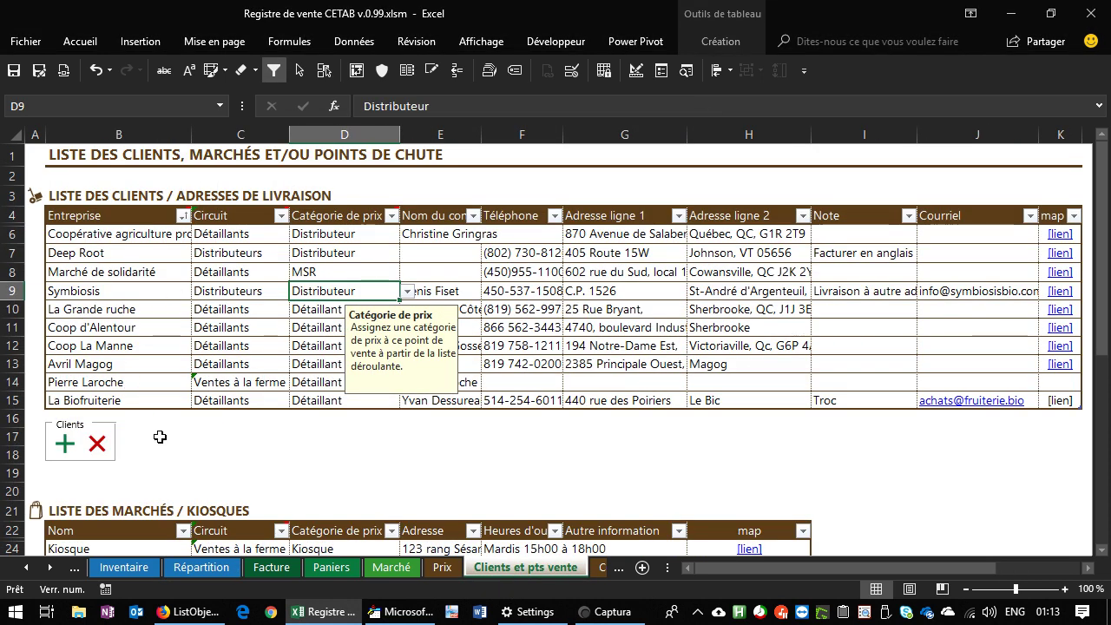
scroll(159, 437, down, 6)
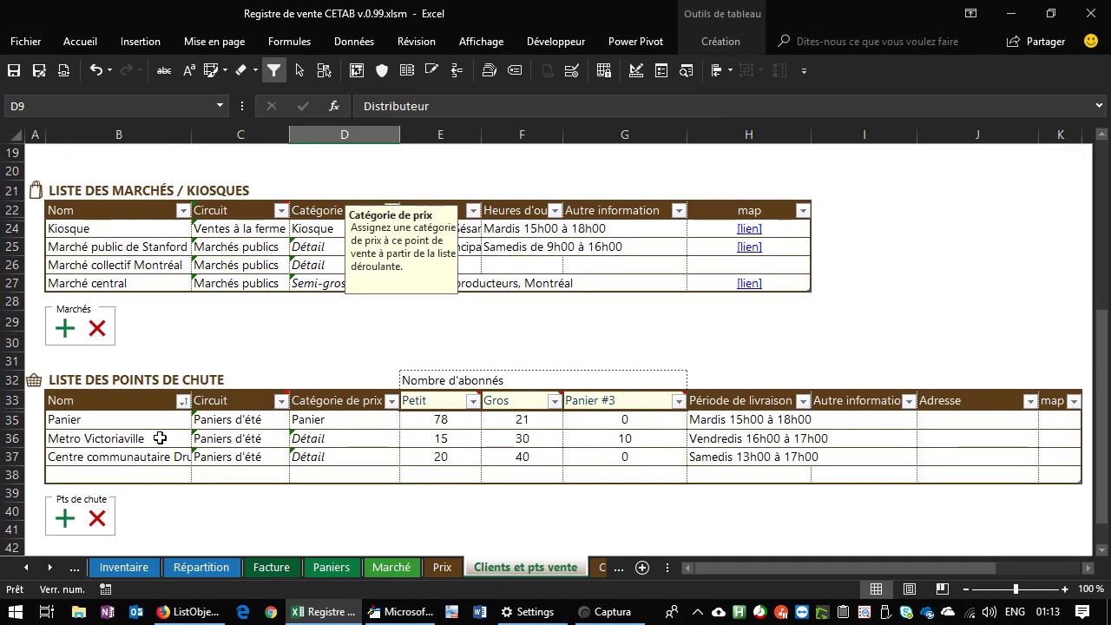
scroll(252, 305, up, 2)
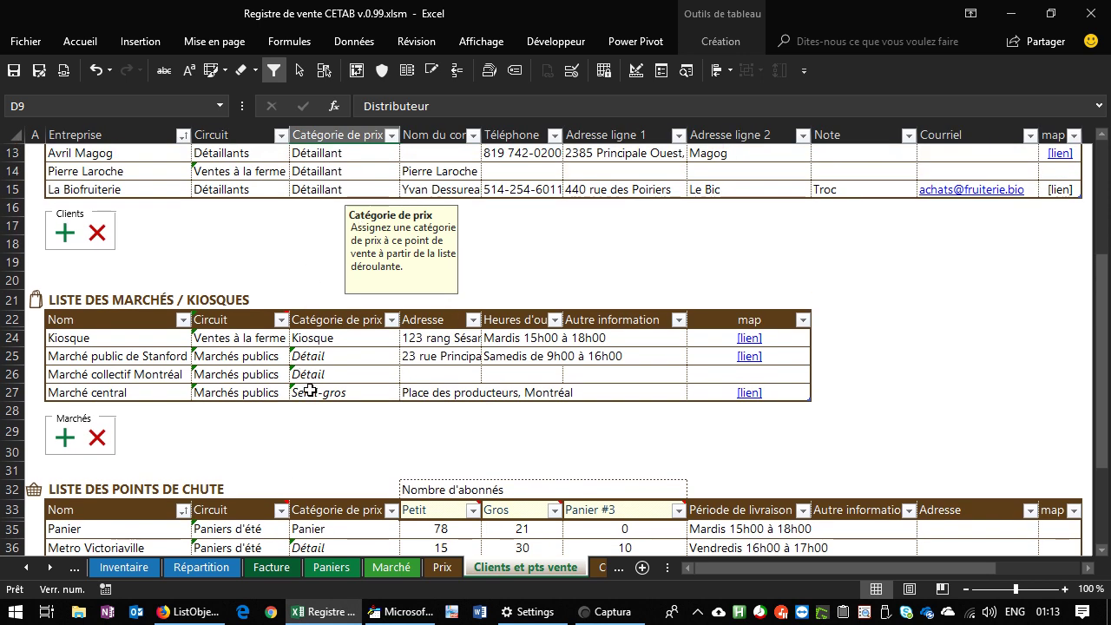
scroll(387, 401, up, 1)
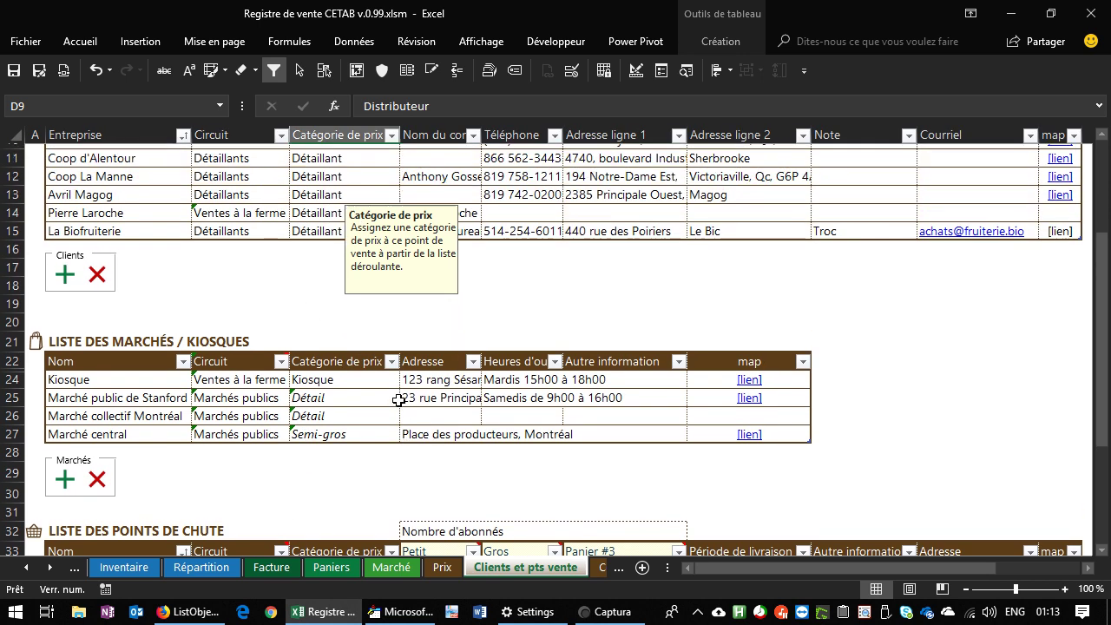
scroll(399, 401, down, 2)
click(444, 472)
click(483, 496)
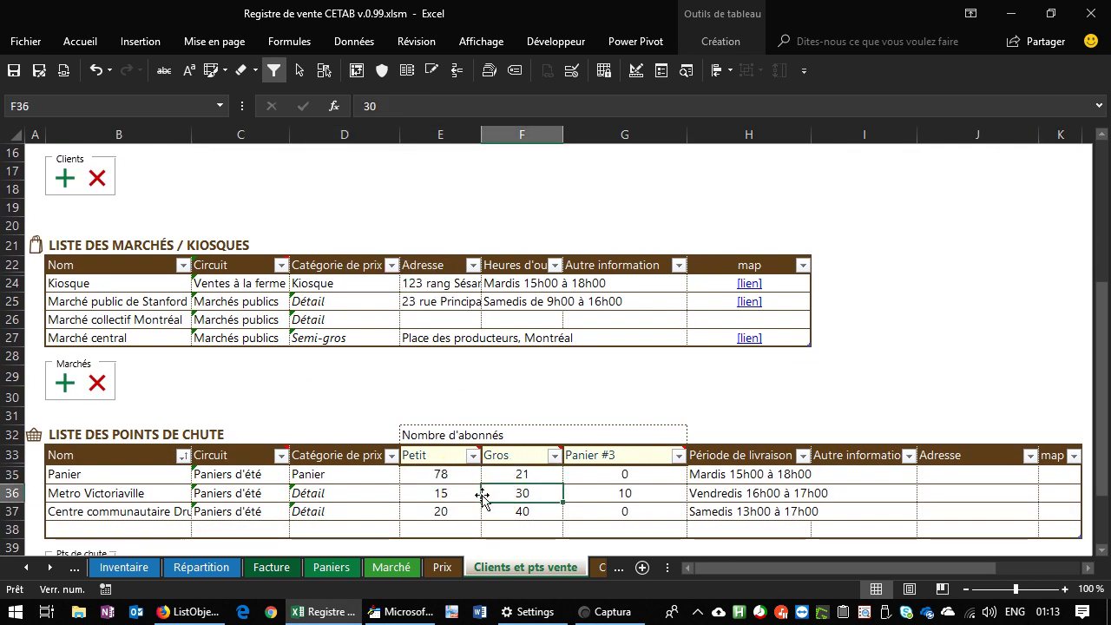
click(469, 495)
click(468, 508)
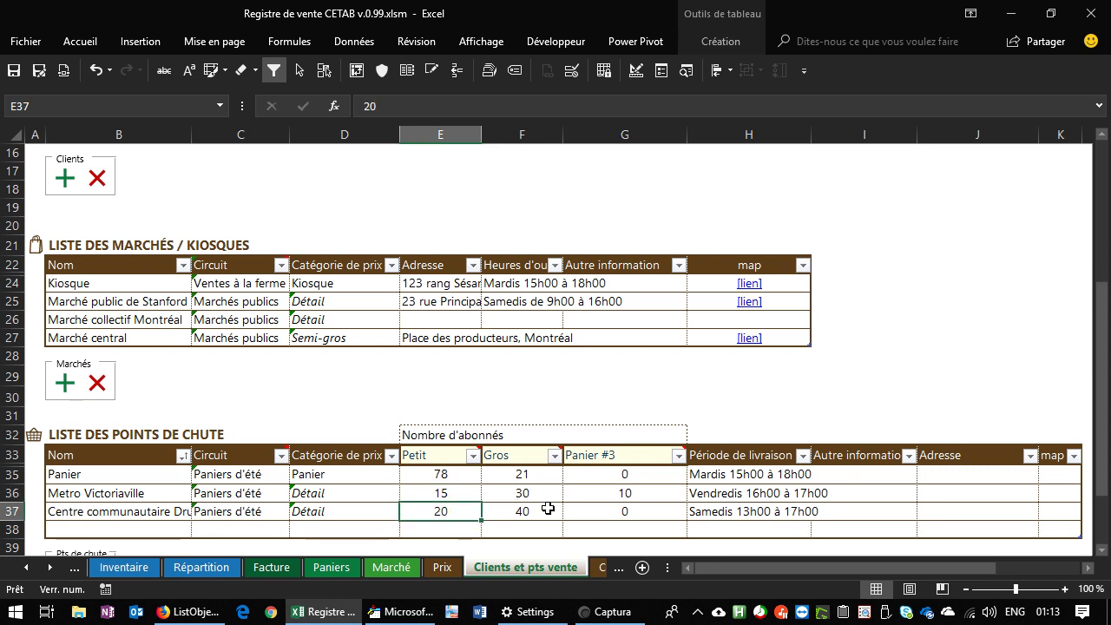
click(202, 568)
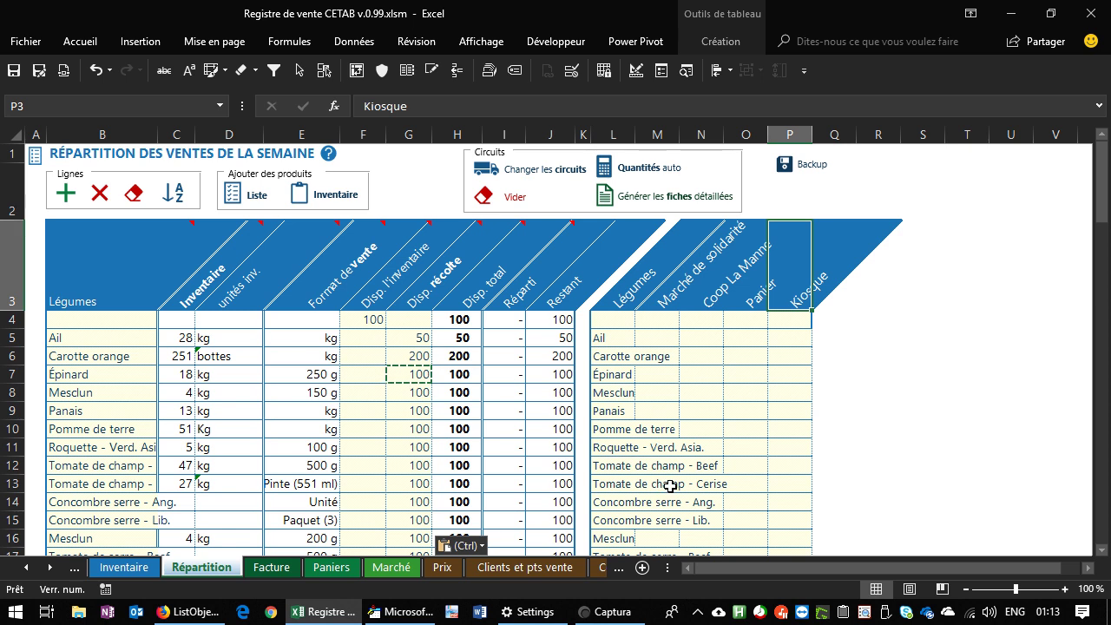
In the list of sales circuits, select the paniers Panier and Metro Victoriaville and deselect the Centre communautaire.
click(526, 180)
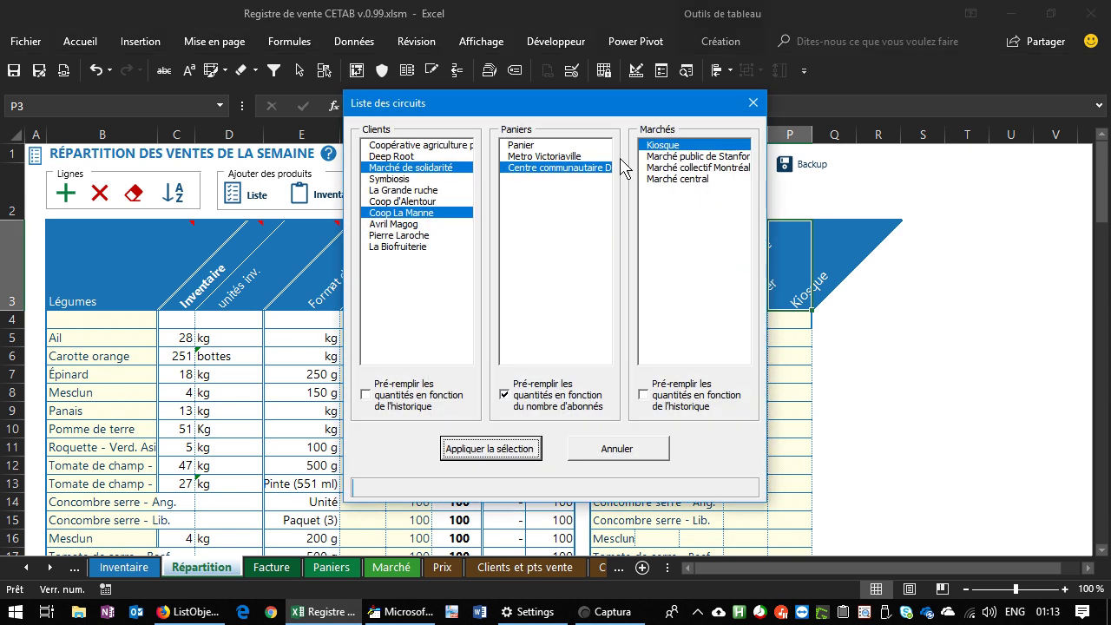
click(527, 146)
click(550, 157)
click(560, 189)
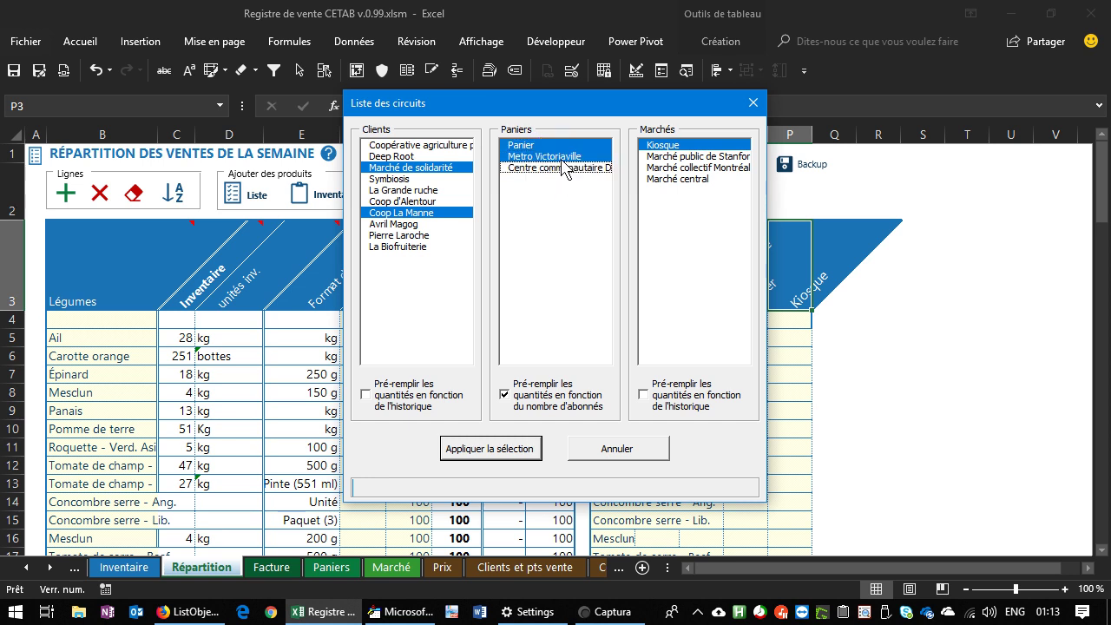
Enable pre-filling quantities from the history for both Clients and Marchés, and apply the circuit selection.
click(379, 393)
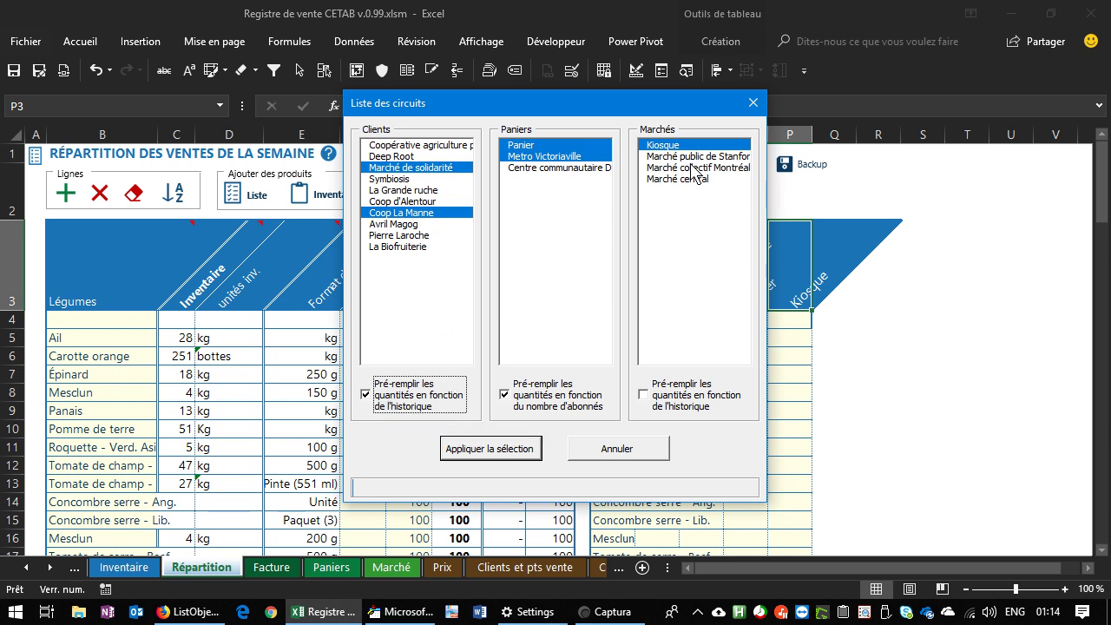
click(682, 392)
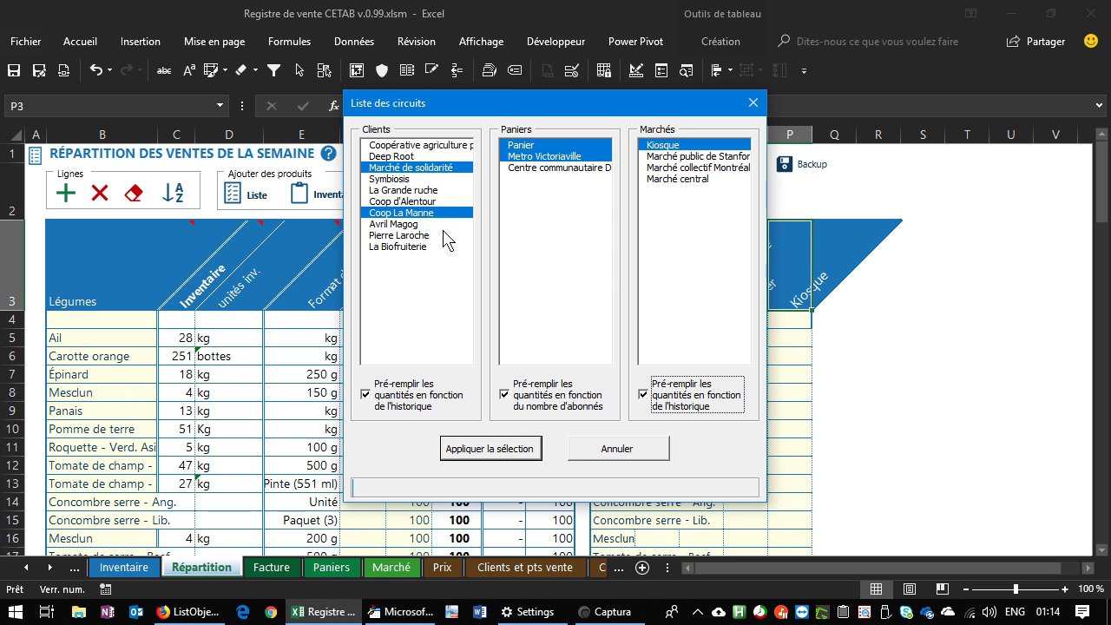
click(496, 448)
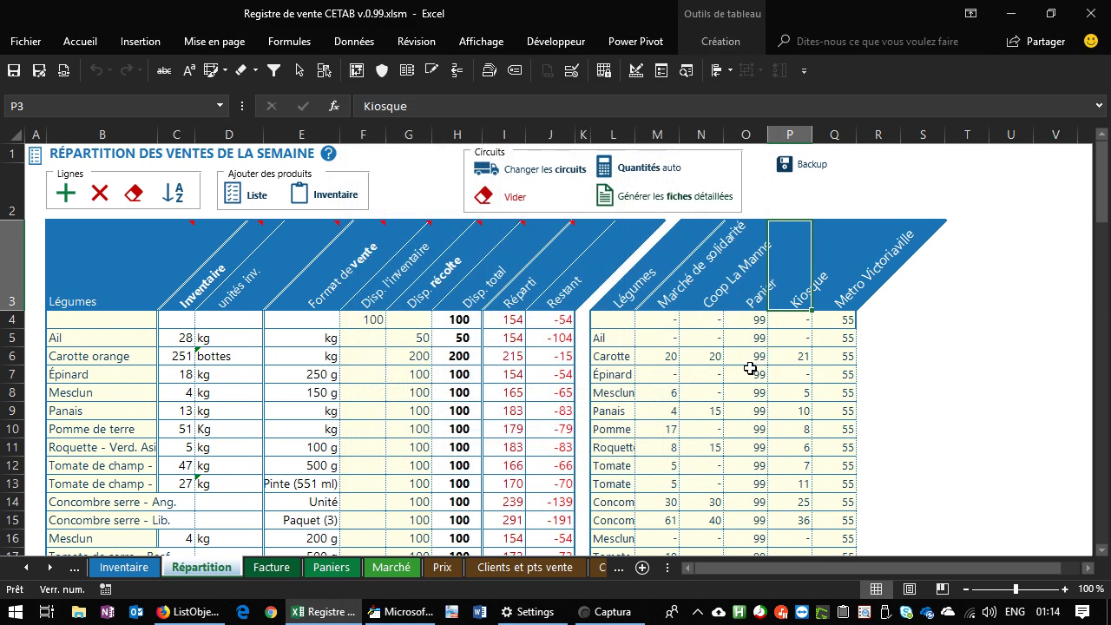
Examine the pre-filled quantities for Marché de solidarité, Coop La Manne and Kiosque, especially those for Carotte orange and Mesclun.
scroll(776, 436, down, 1)
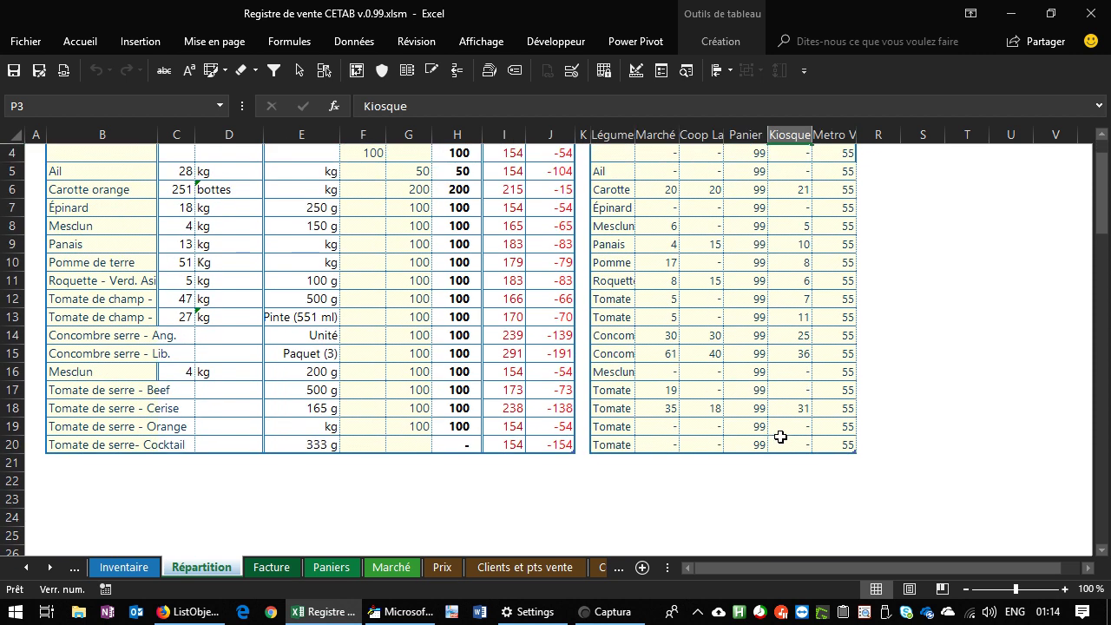
scroll(781, 437, up, 1)
drag(1106, 208, 1104, 208)
drag(653, 285, 665, 393)
drag(713, 271, 714, 375)
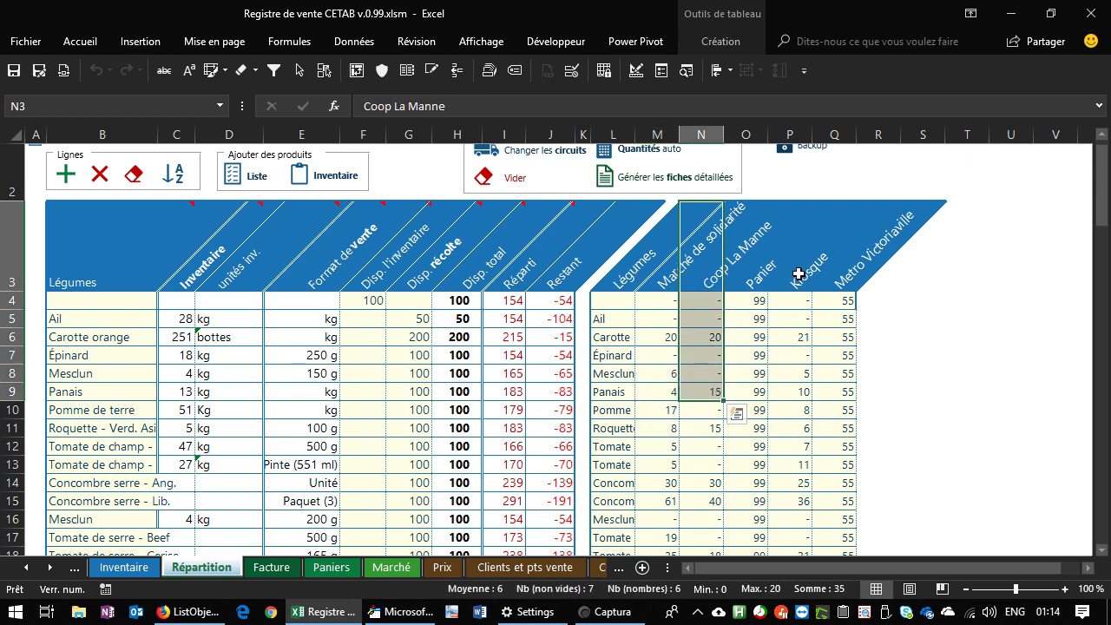
drag(794, 271, 793, 458)
click(702, 336)
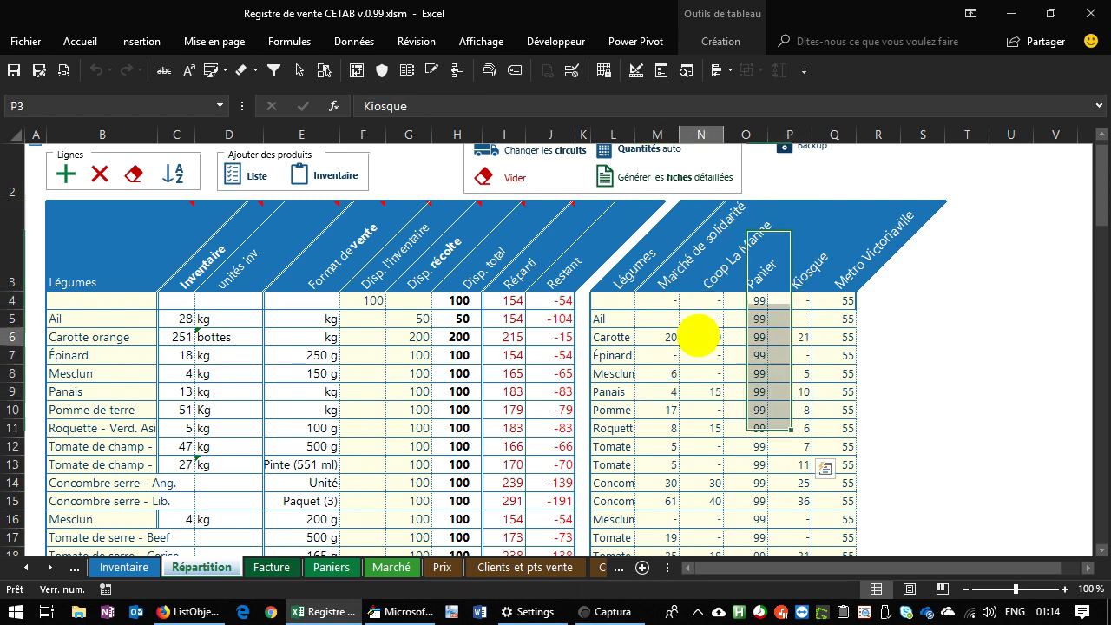
click(662, 340)
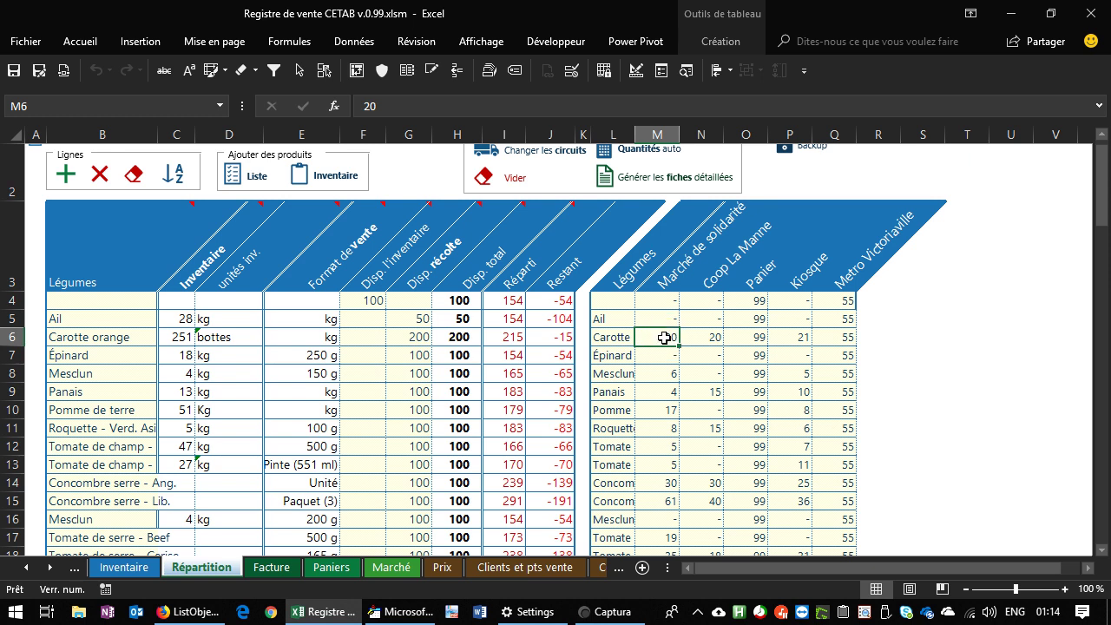
click(102, 338)
click(217, 339)
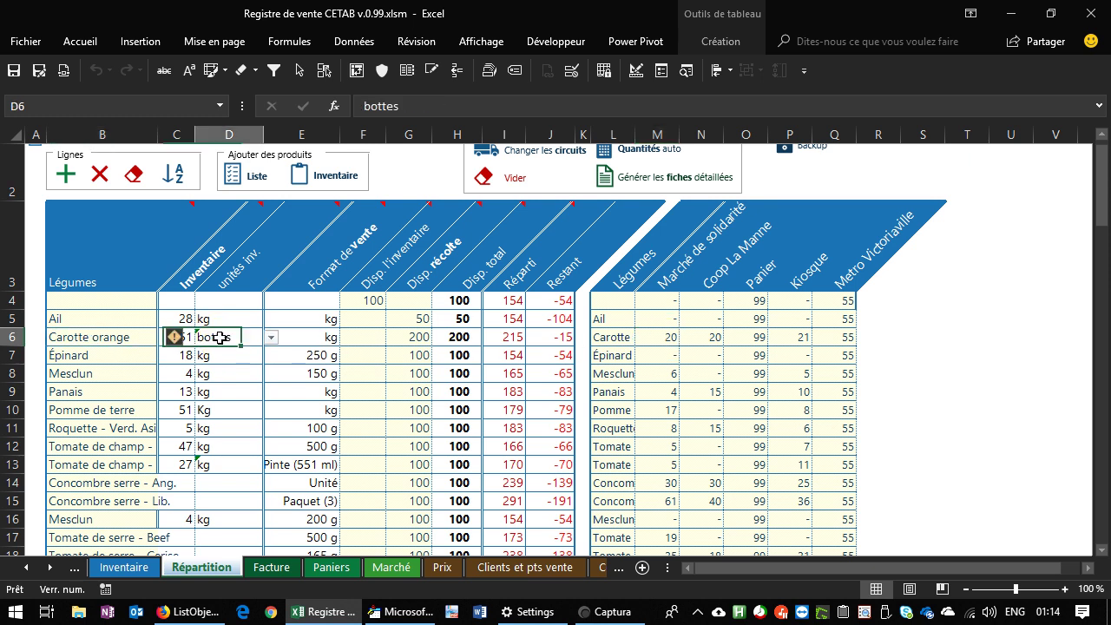
click(672, 341)
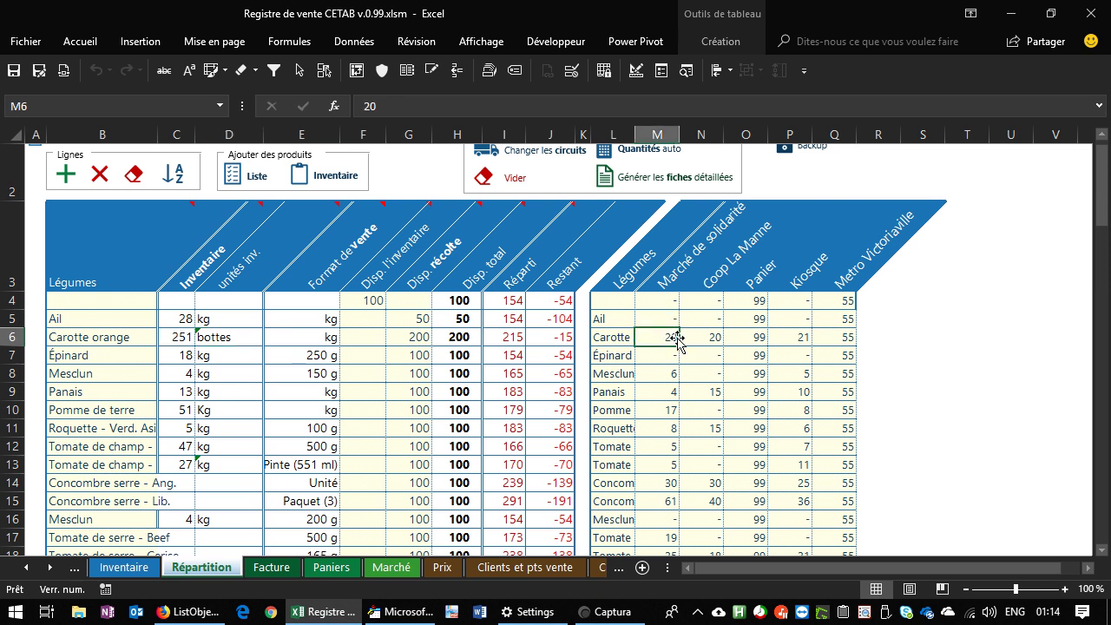
click(656, 379)
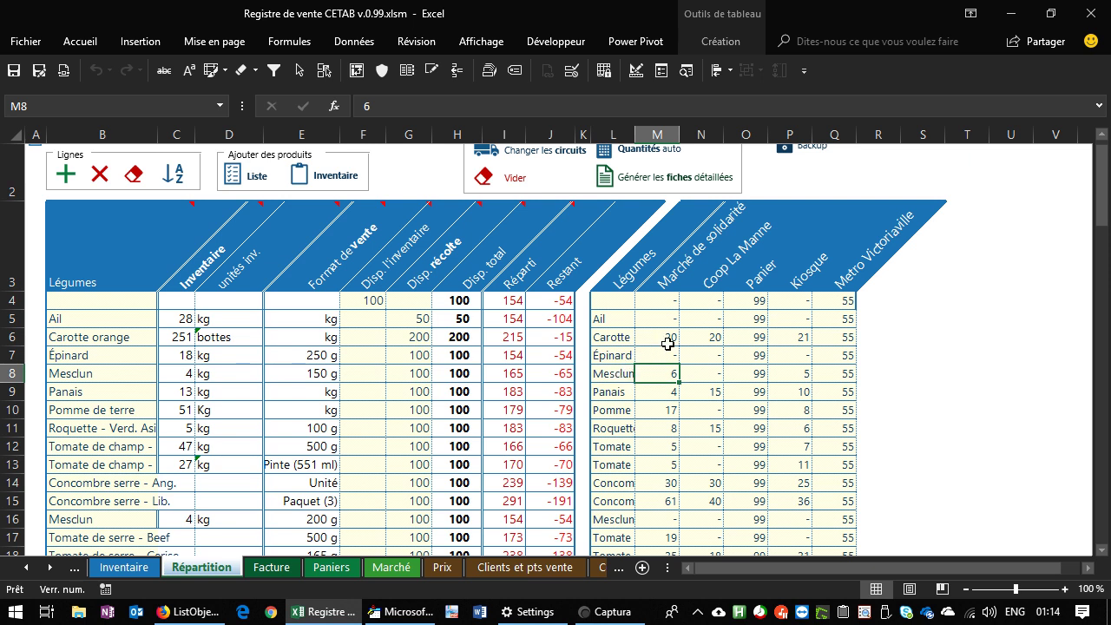
click(667, 342)
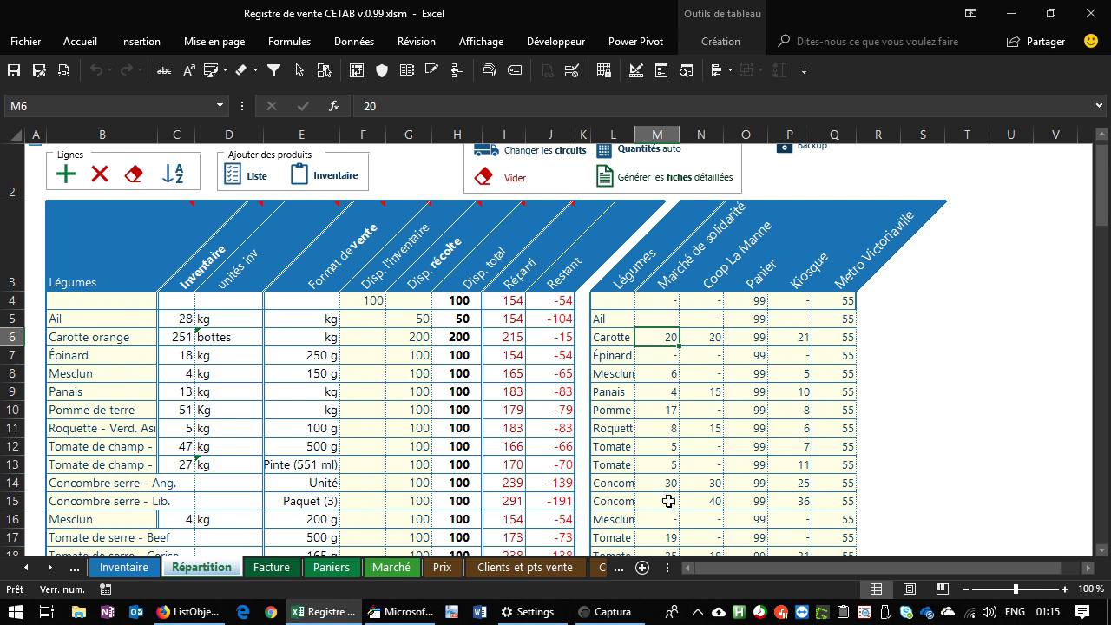
Examine the quantities pre-filled for the Panier and Metro Victoriaville drop points across all products.
click(756, 298)
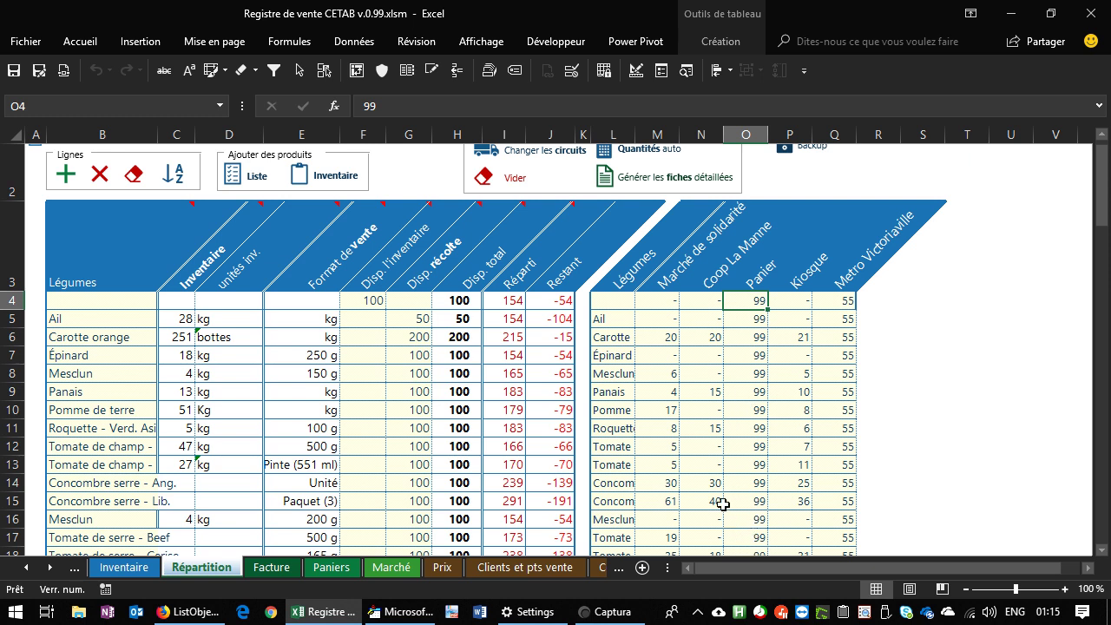
click(752, 279)
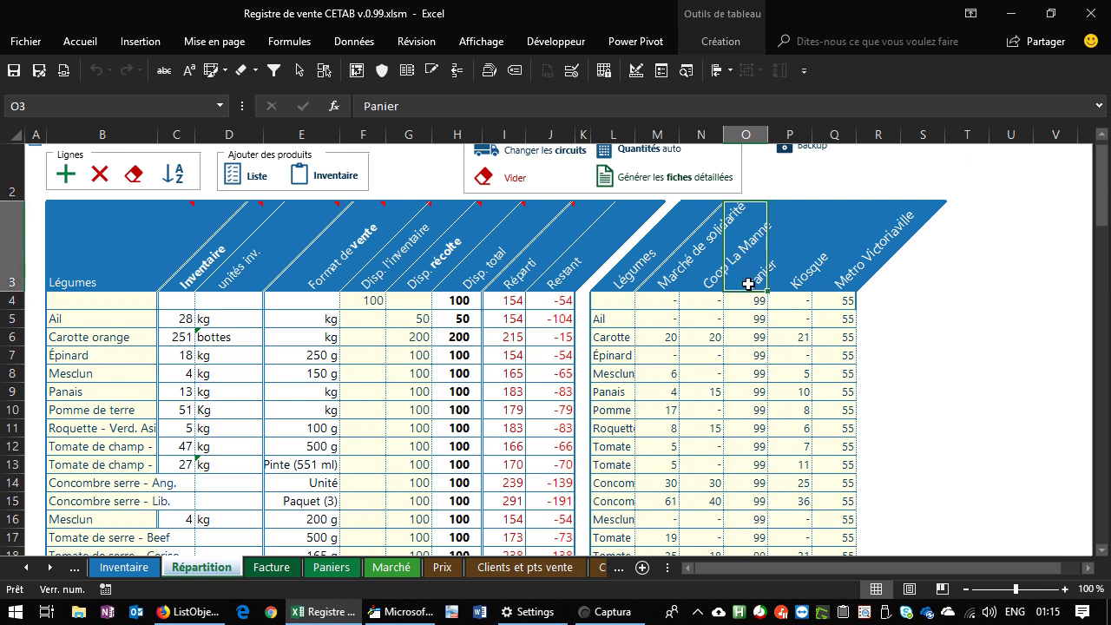
click(853, 282)
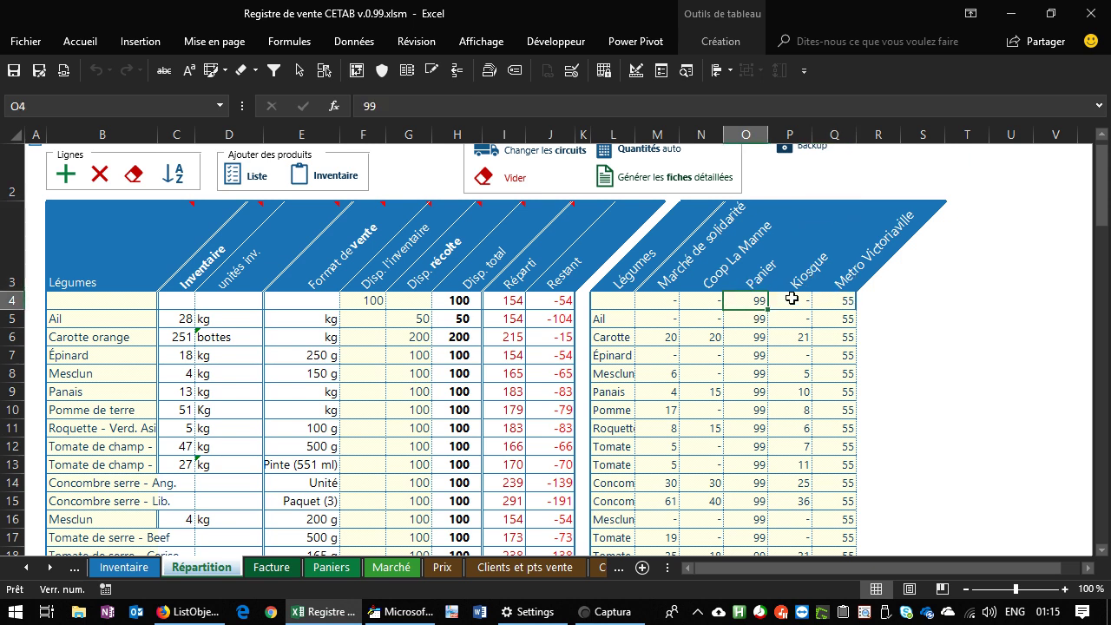
click(849, 300)
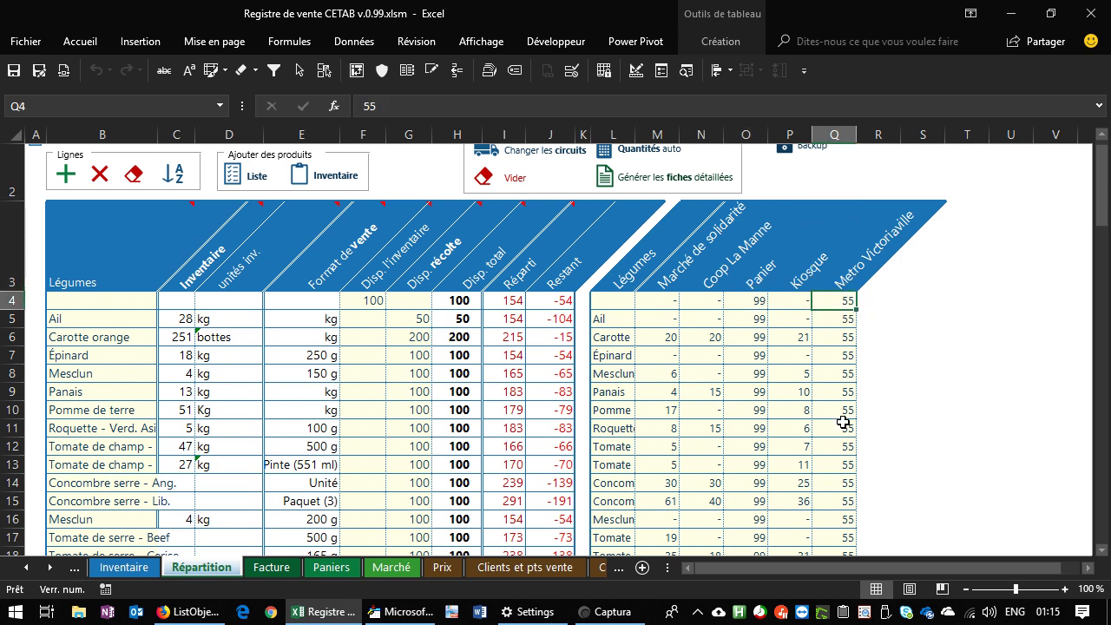
scroll(843, 422, down, 3)
scroll(844, 422, up, 3)
click(617, 301)
scroll(635, 308, up, 1)
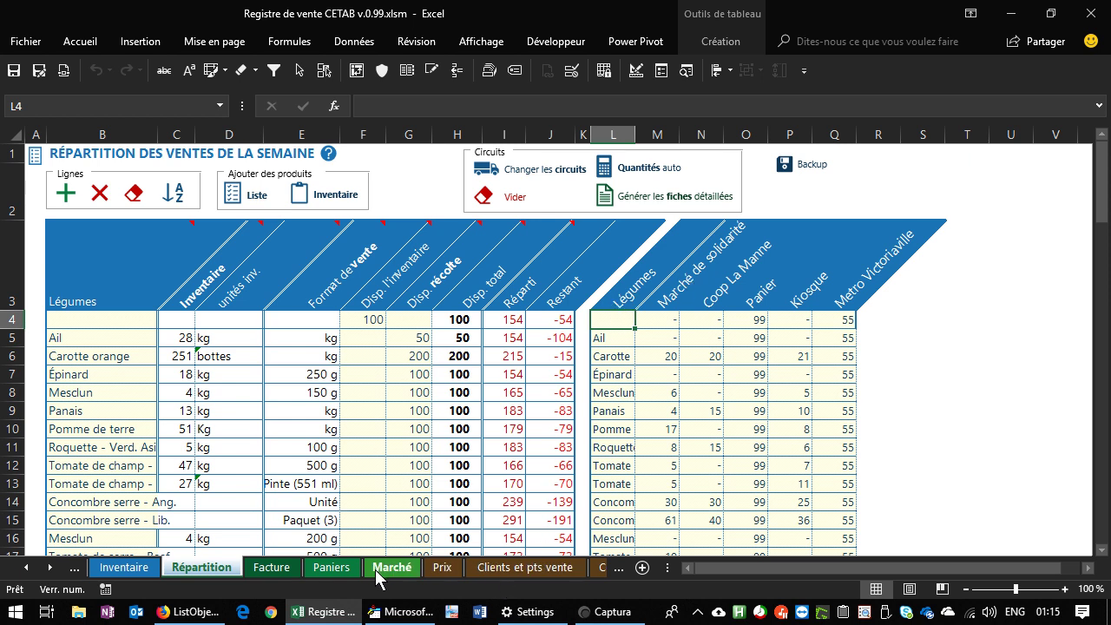
View the product table and basket analysis on the Paniers sheet, and return to the Répartition sheet.
click(346, 571)
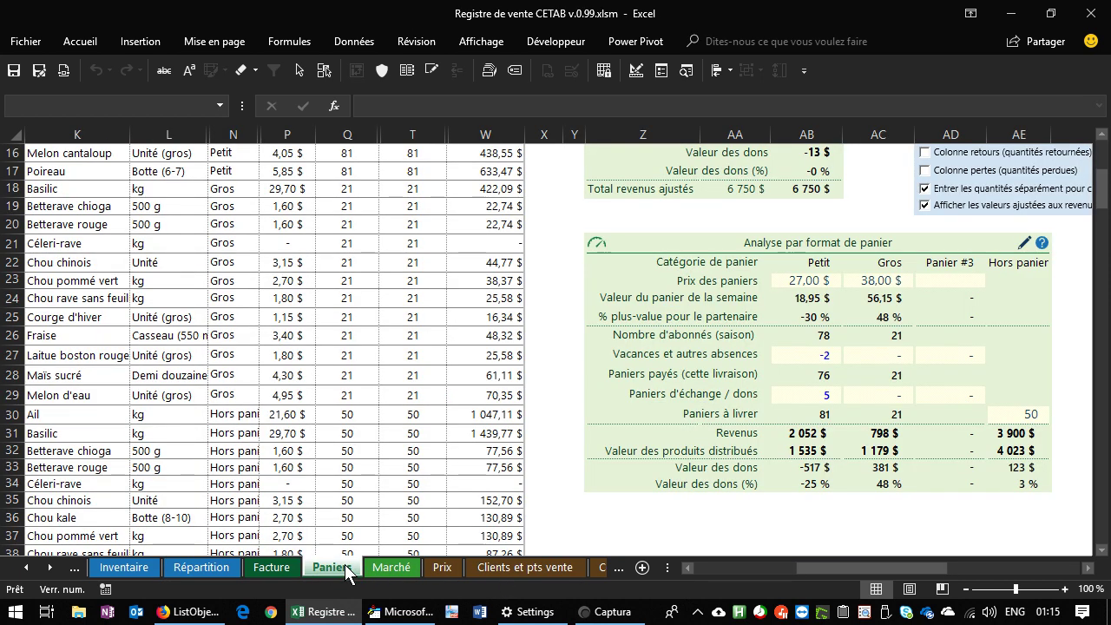
scroll(318, 507, up, 5)
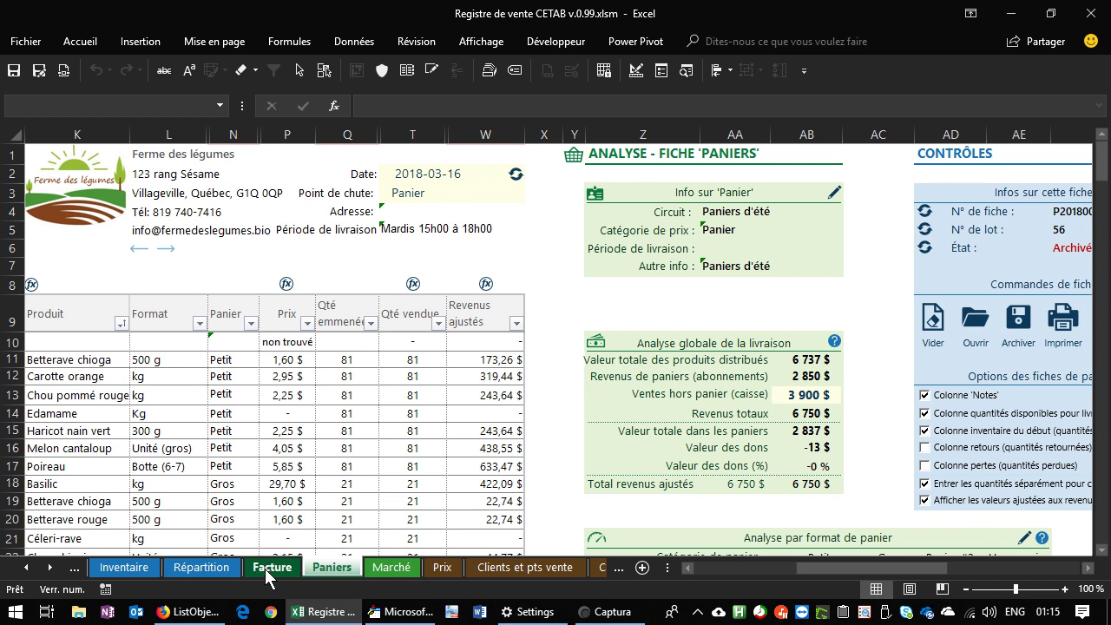
click(199, 568)
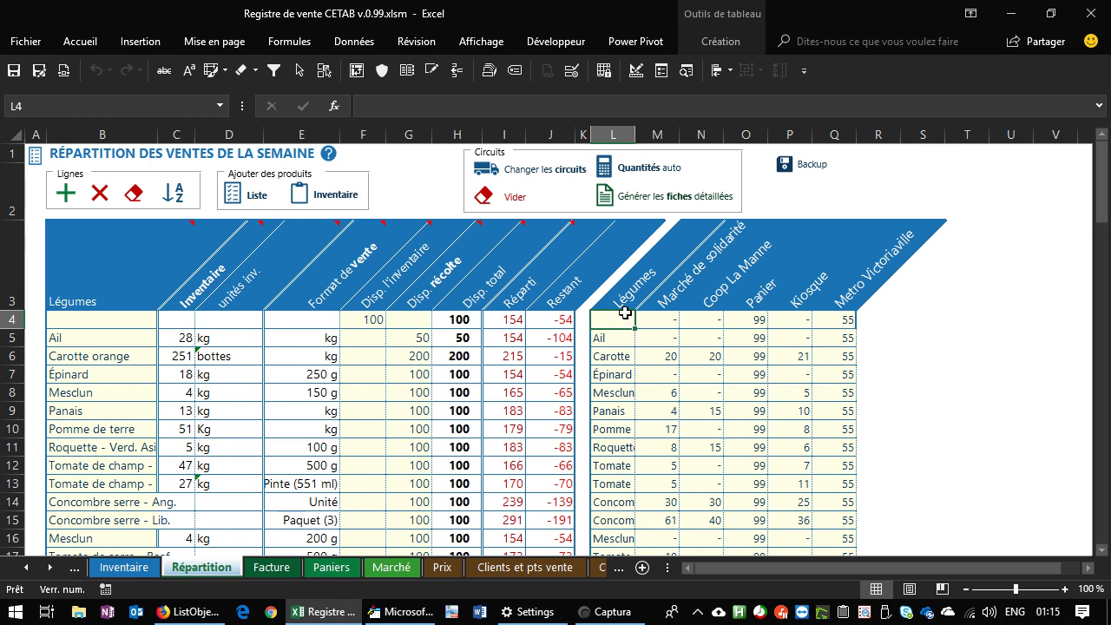
Generate the detailed sheets for the selected sales circuits and open the Kiosque sheet.
click(664, 198)
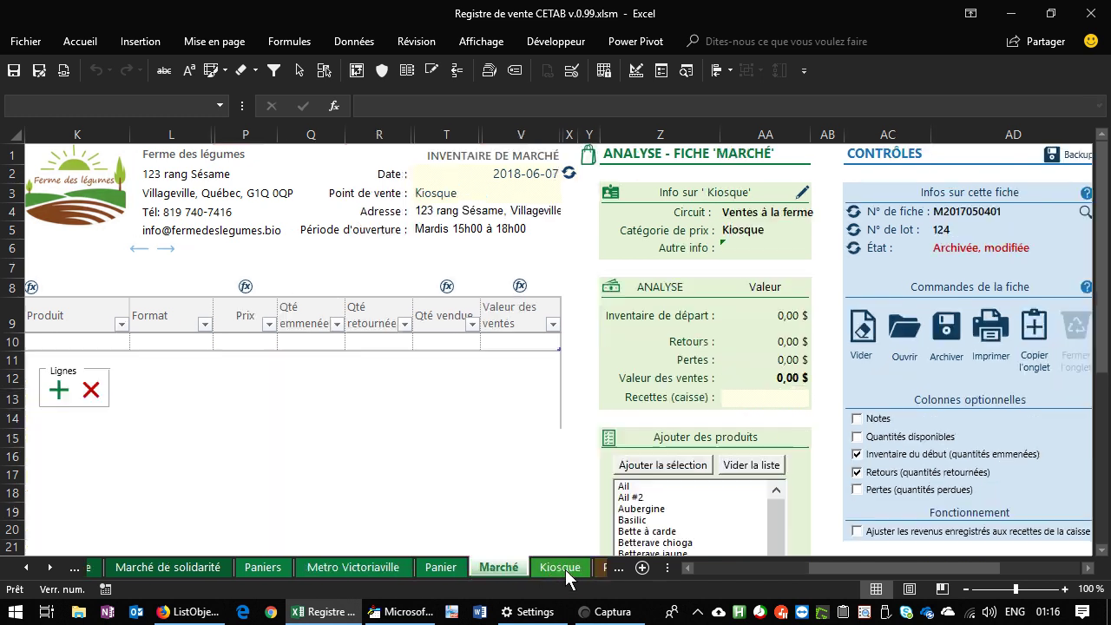
click(538, 570)
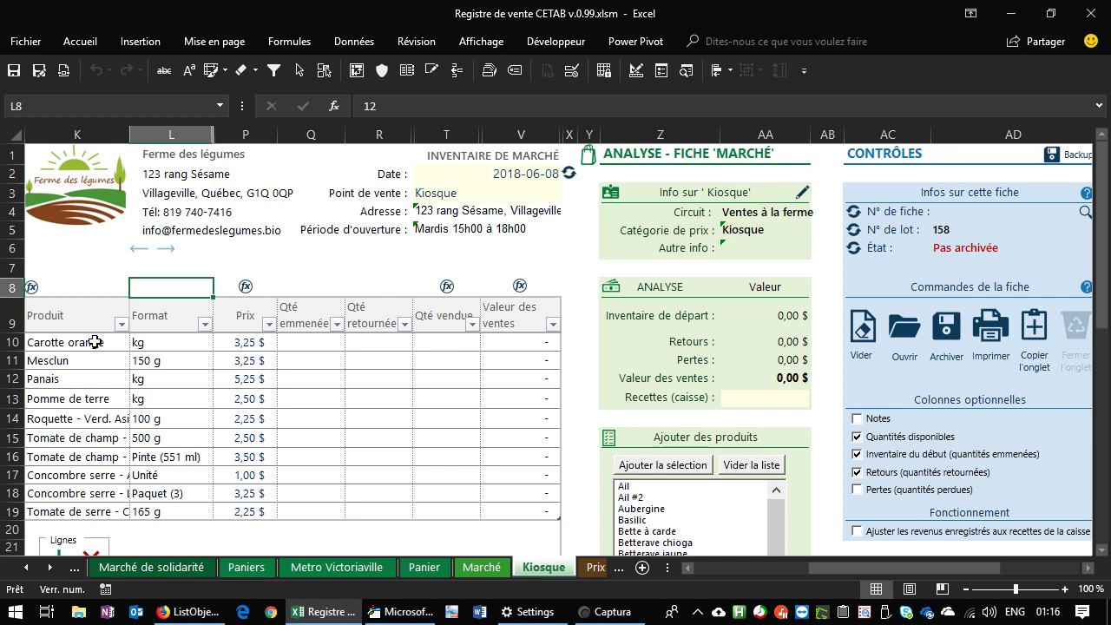
Review the products, formats, prices and Qté emmenée column on the Kiosque sheet, and view the Panier sheet.
drag(95, 342, 165, 513)
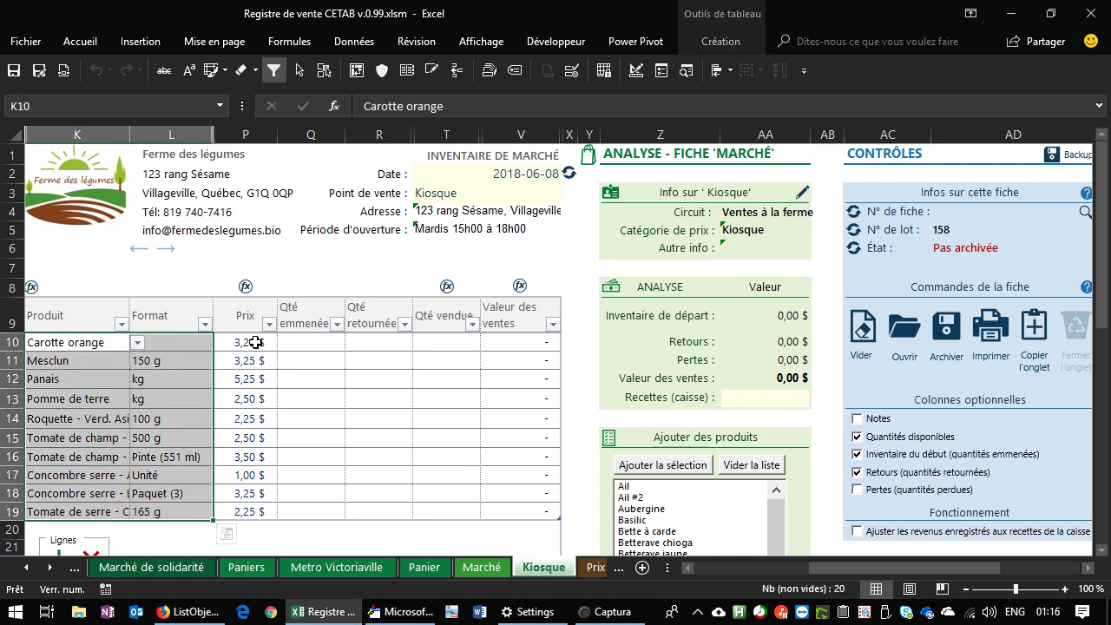
drag(252, 343, 246, 514)
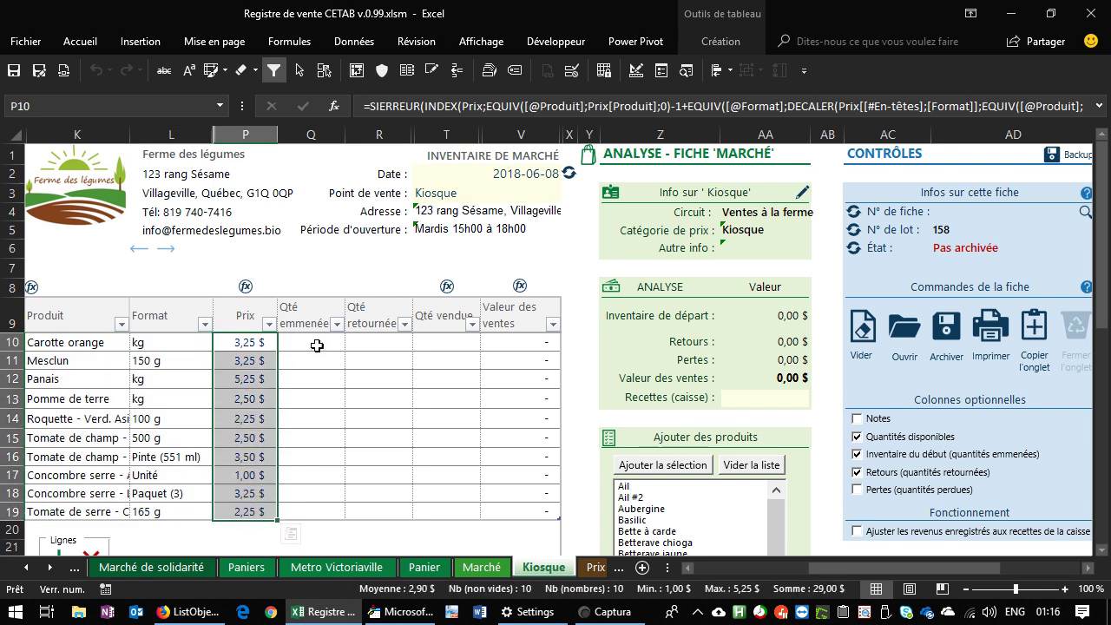
drag(318, 346, 319, 461)
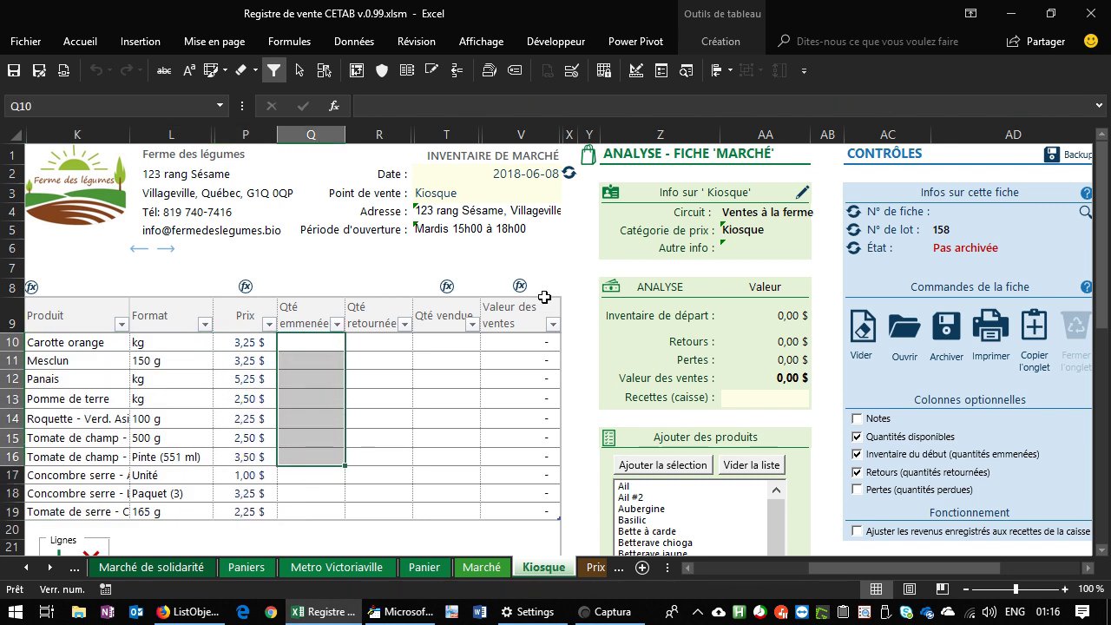
click(424, 571)
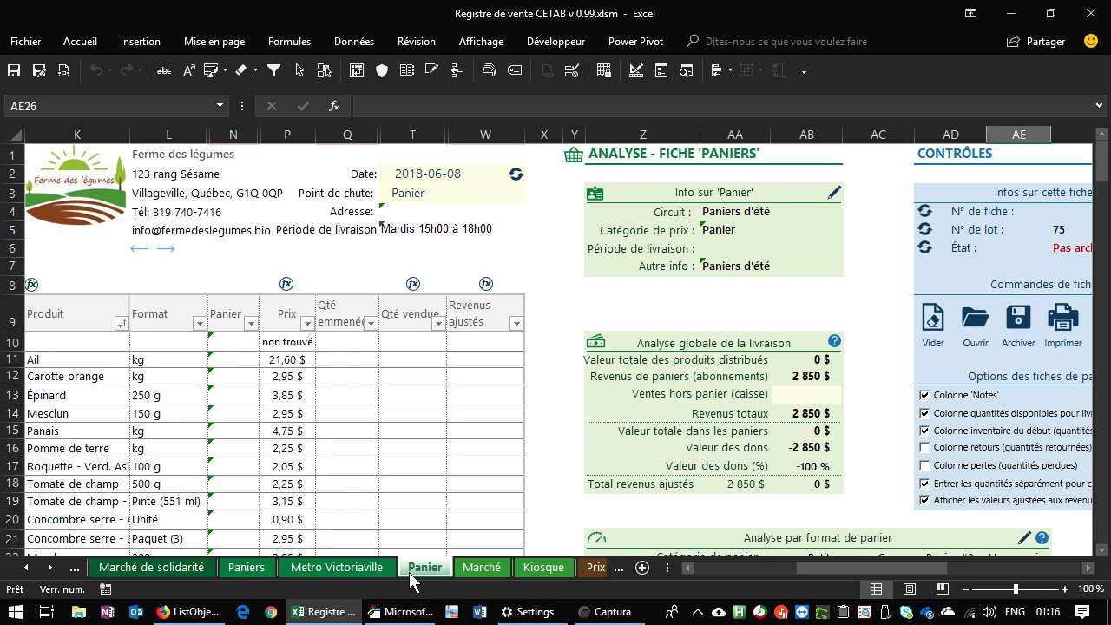
Return to the Kiosque sheet and examine the Quantité disponible column for all its products.
click(555, 570)
click(608, 611)
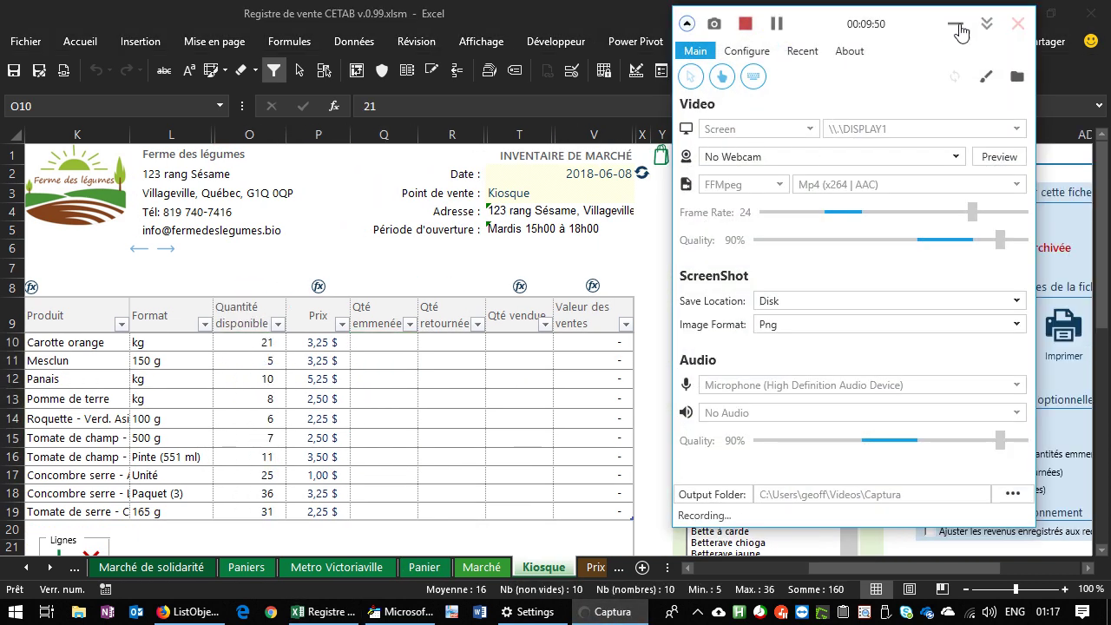
click(956, 24)
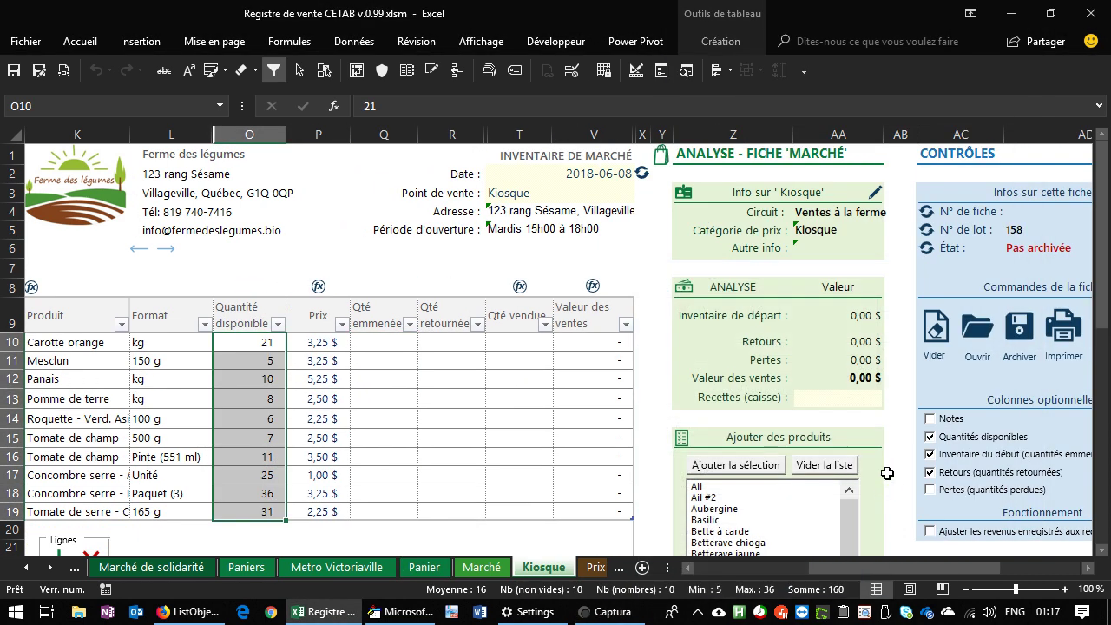
click(281, 380)
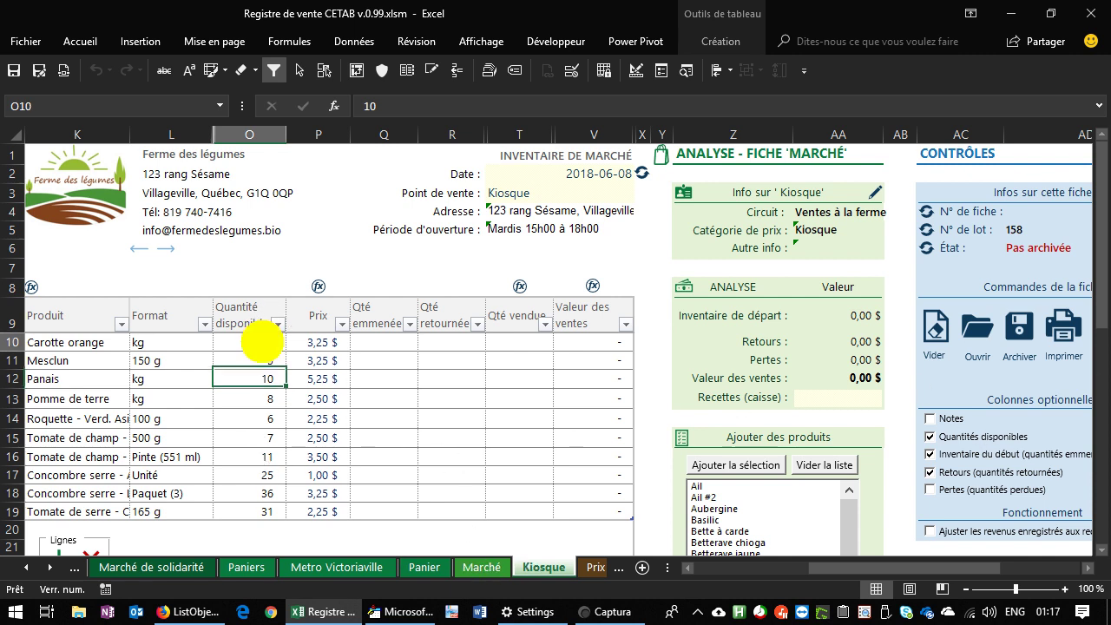
drag(260, 340, 250, 512)
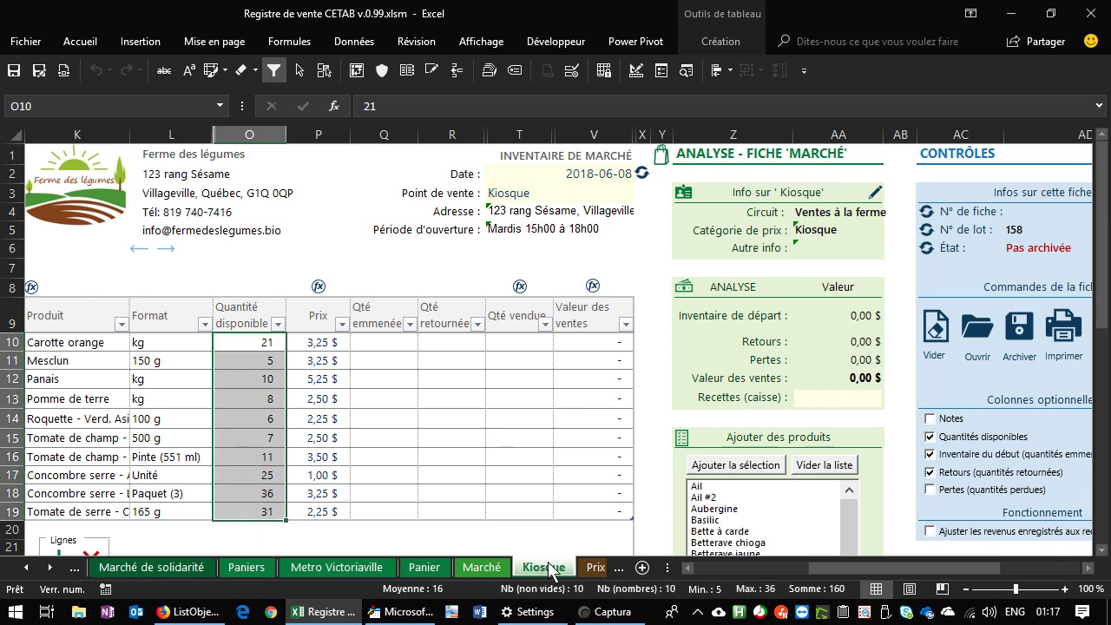
Display the Quantité disponible column on the Panier sheet, keeping its existing data, and review the quantities.
click(424, 567)
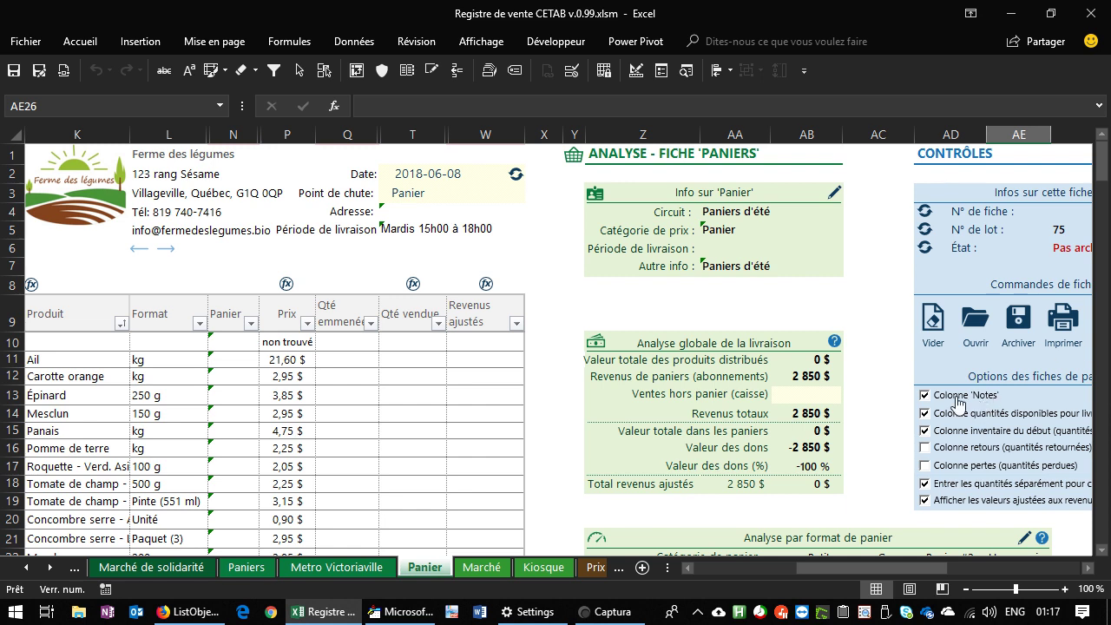
click(926, 413)
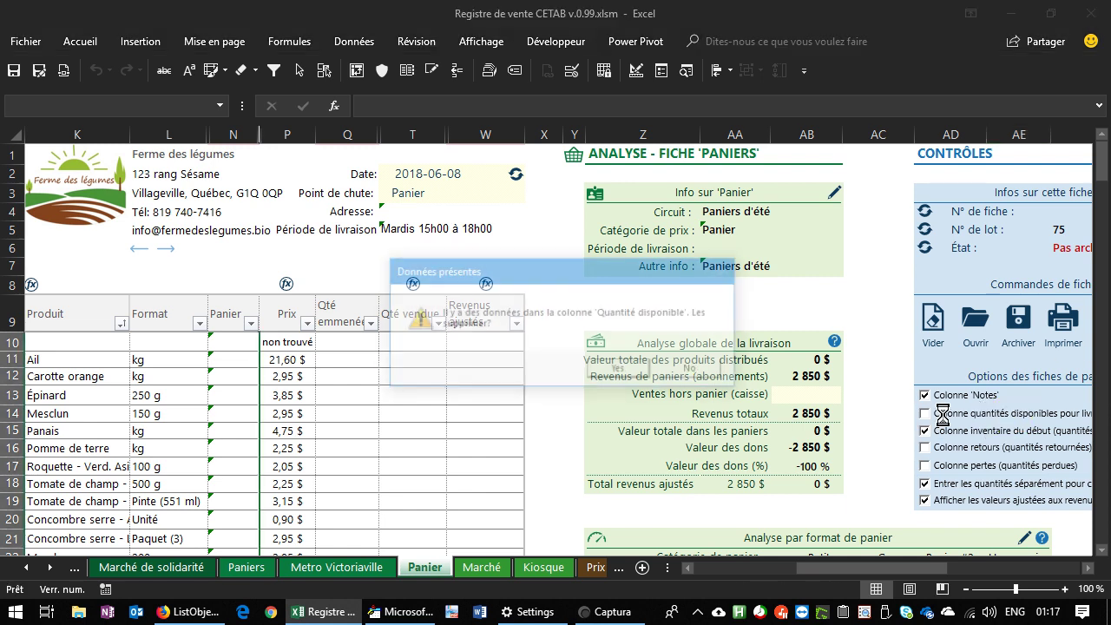
click(699, 370)
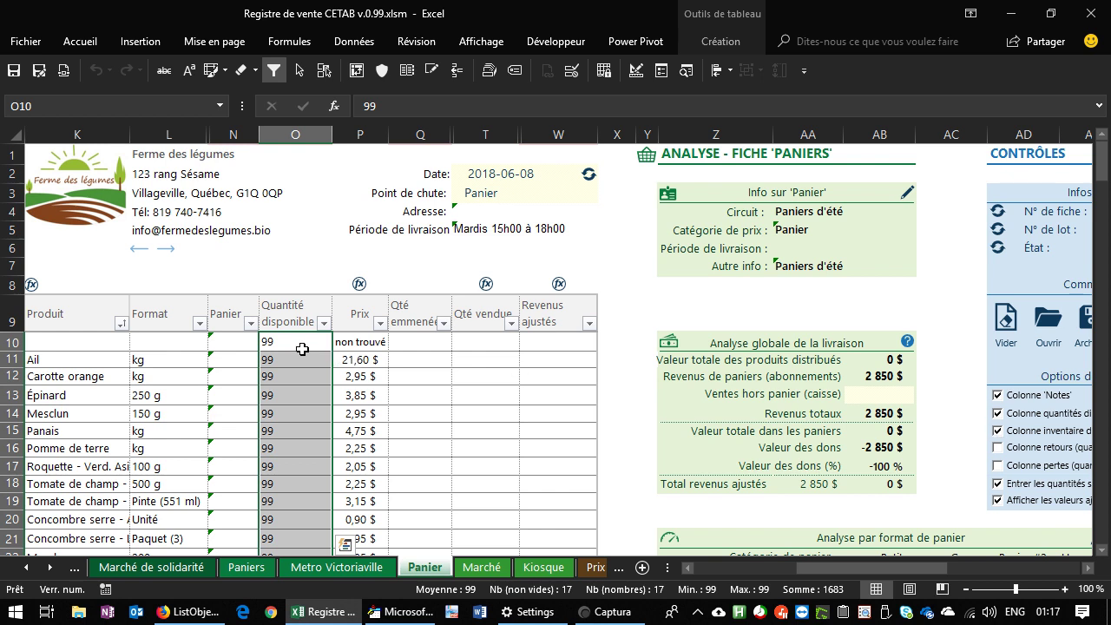
scroll(309, 381, down, 3)
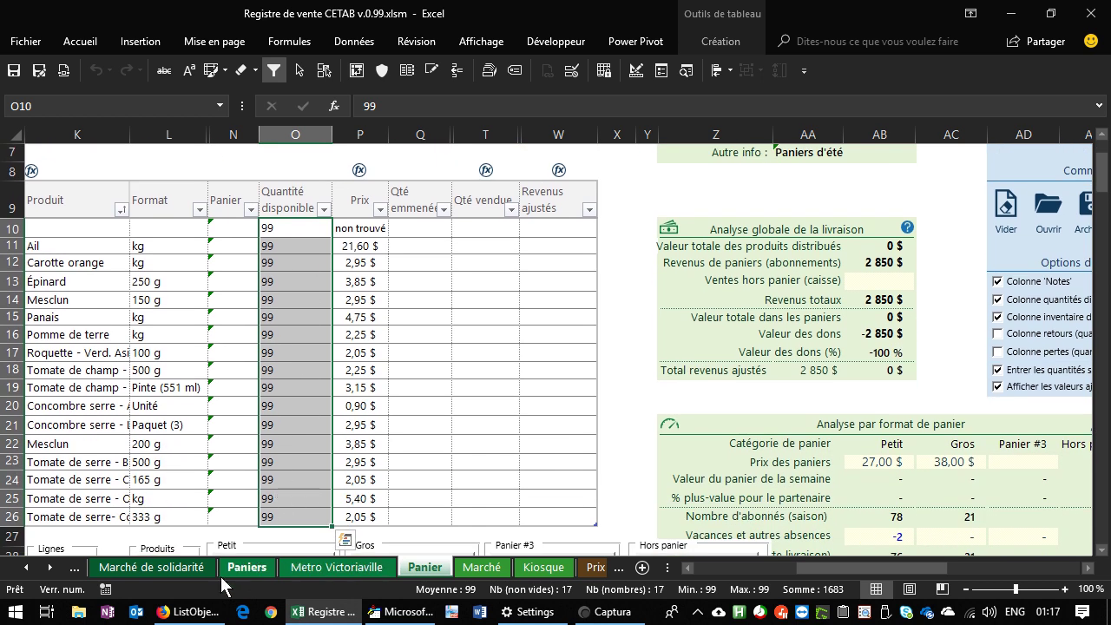
Open the Marché de solidarité sheet and review its products, formats, available quantities and invoice information.
click(174, 573)
scroll(275, 450, down, 2)
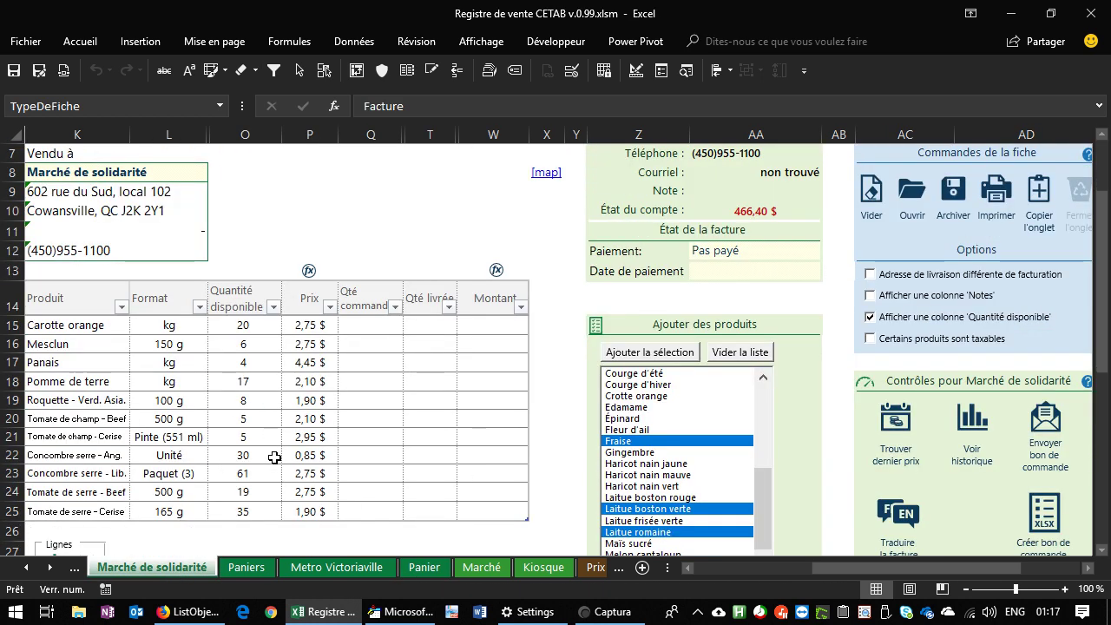
scroll(85, 336, up, 1)
scroll(84, 337, down, 1)
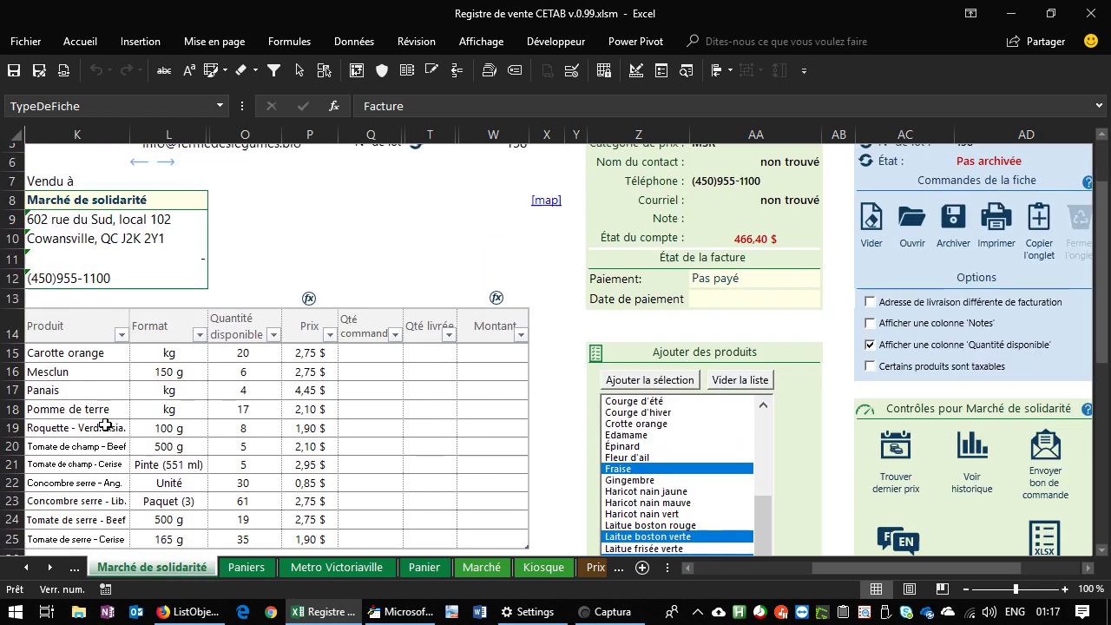
drag(83, 325, 243, 492)
scroll(391, 459, up, 2)
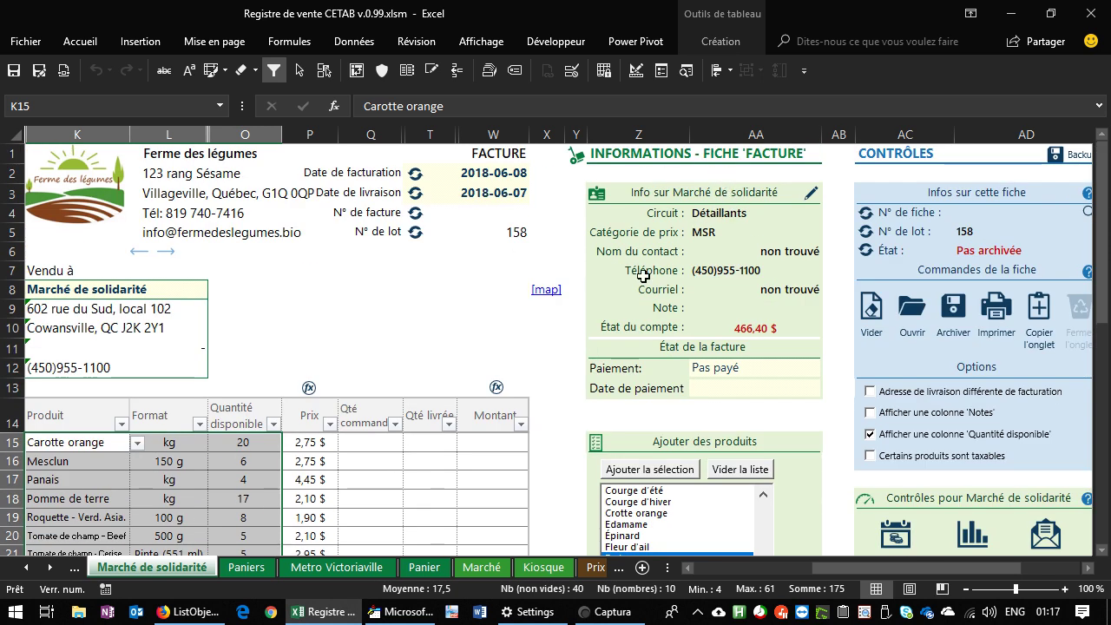
Open the Coop La Manne sheet and examine the Prix column for all its products.
click(26, 567)
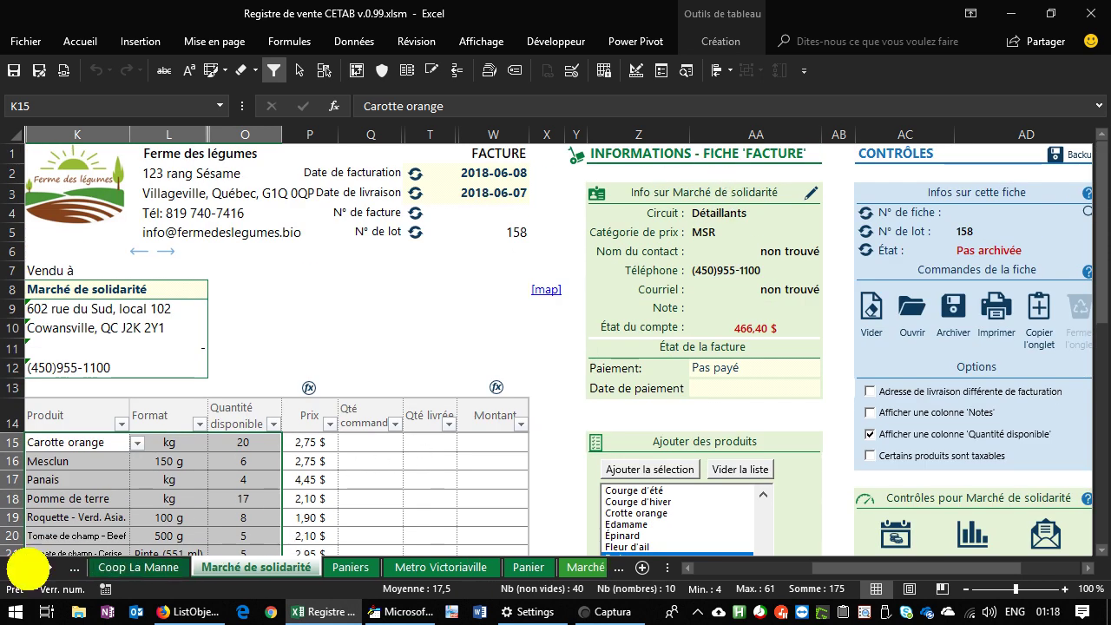
click(26, 567)
click(287, 567)
mouse_move(334, 612)
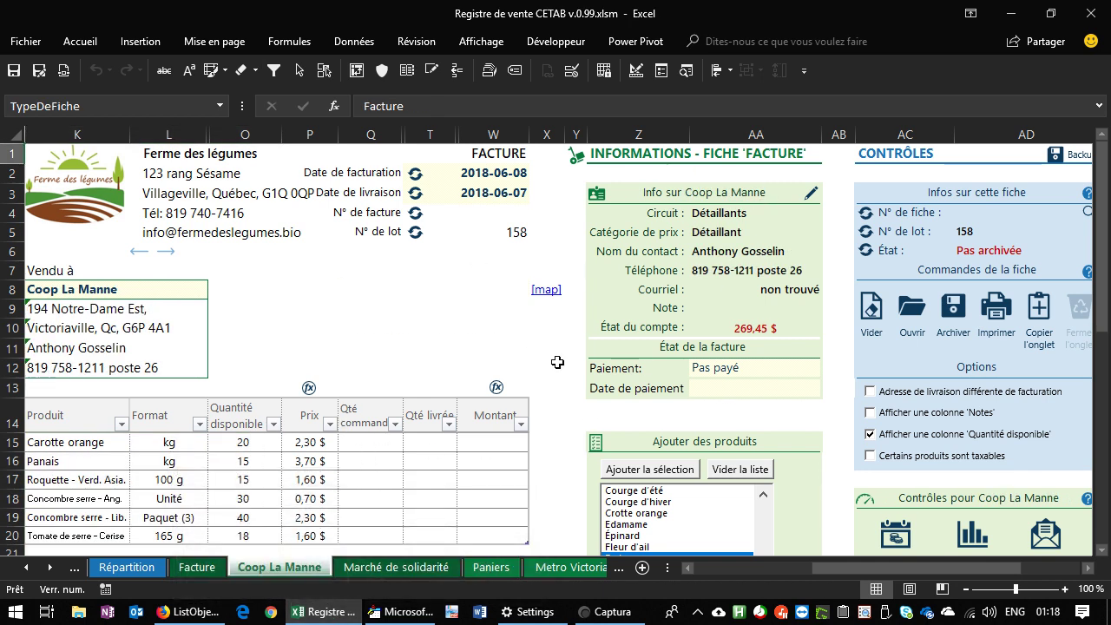
scroll(313, 493, down, 1)
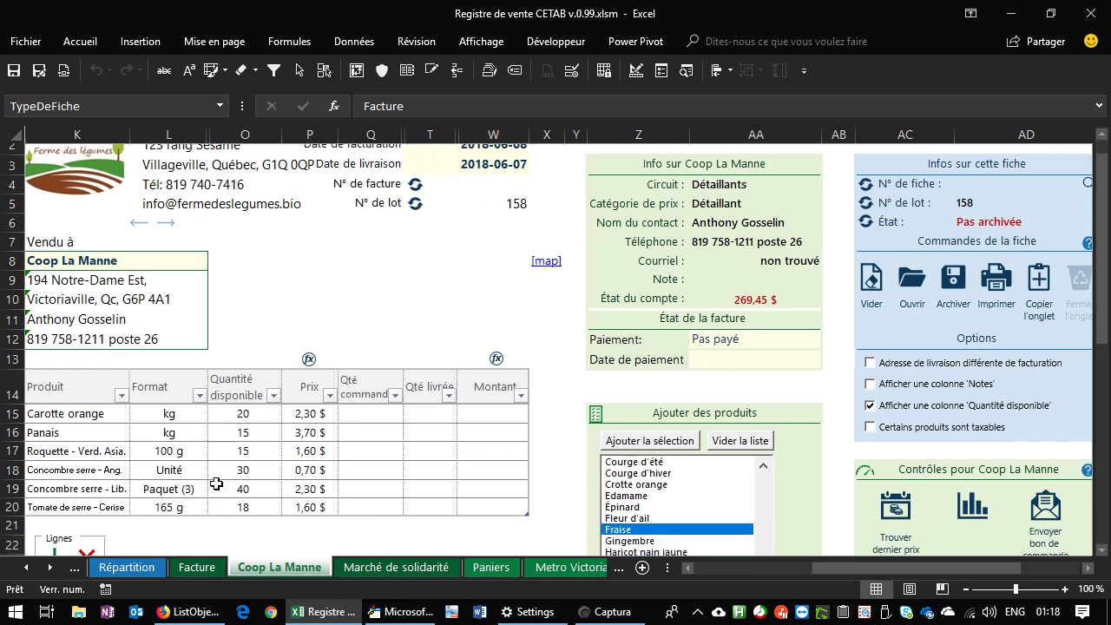
drag(306, 383, 307, 480)
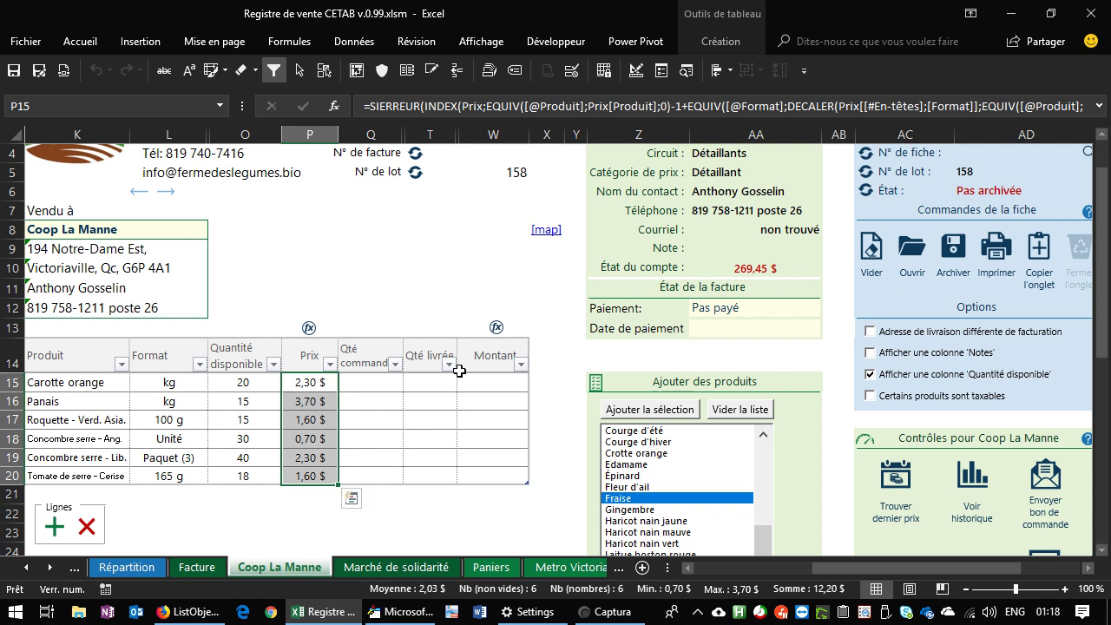
Check the Catégorie de prix in the Coop La Manne information, and review the sheet's products and formats.
click(715, 172)
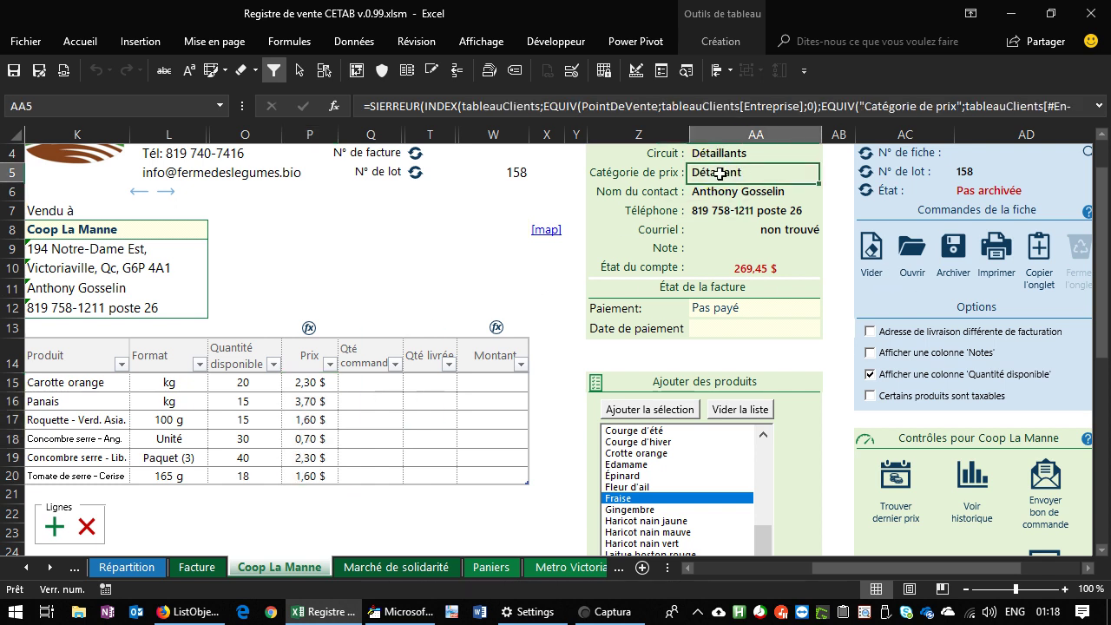
scroll(715, 184, up, 1)
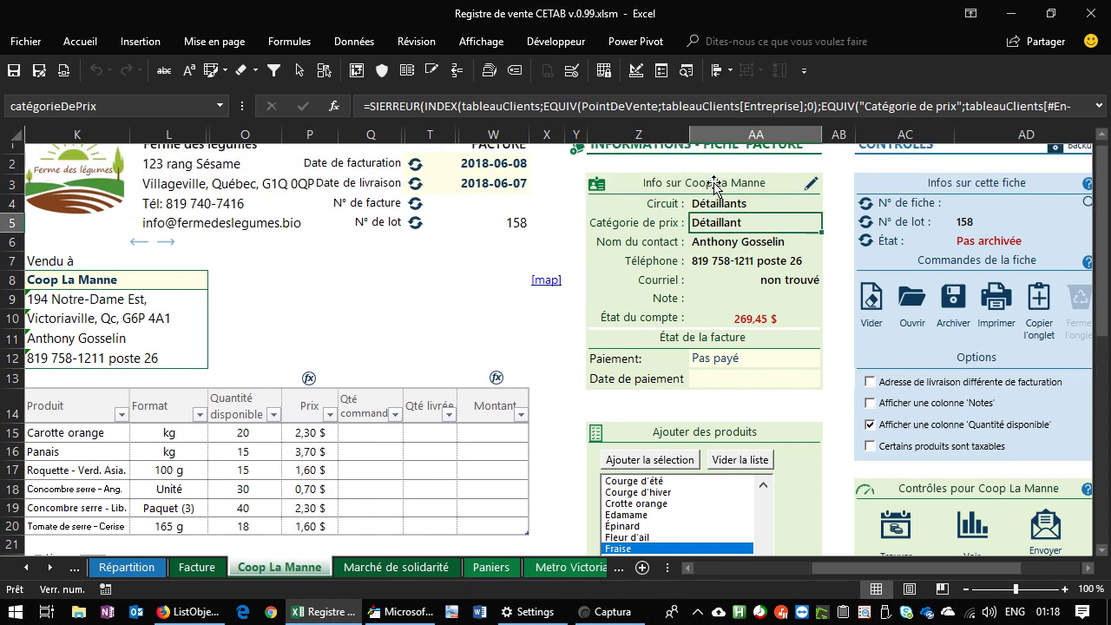
click(719, 190)
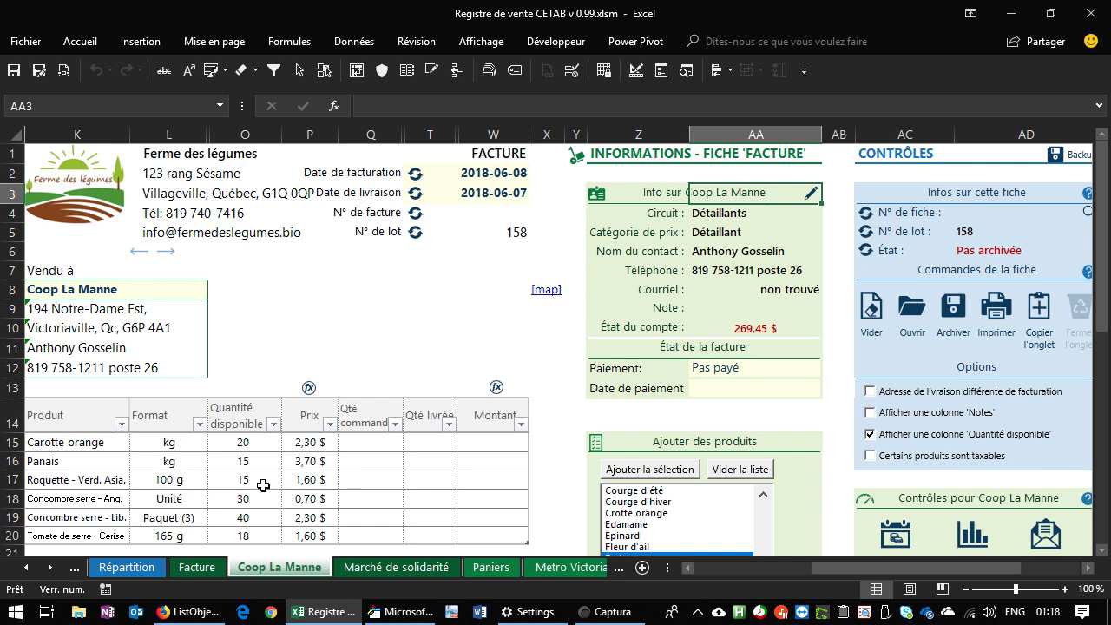
drag(86, 445, 174, 536)
Return to the Répartition sheet and review the vegetables with their inventory, Format de vente and Disp. récolte columns.
click(127, 567)
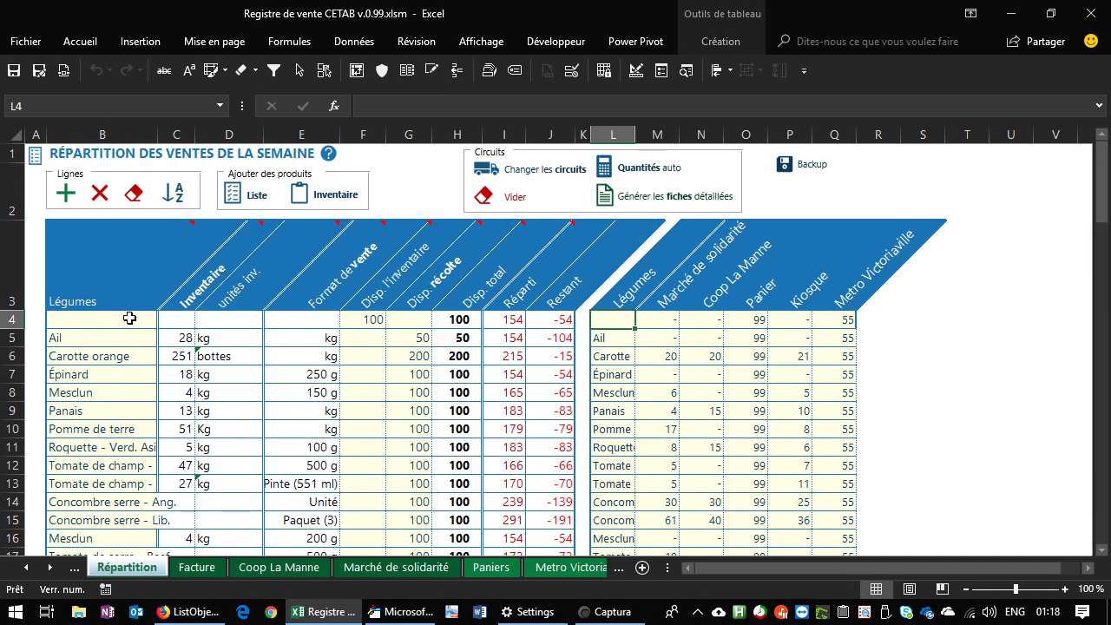
drag(112, 337, 223, 541)
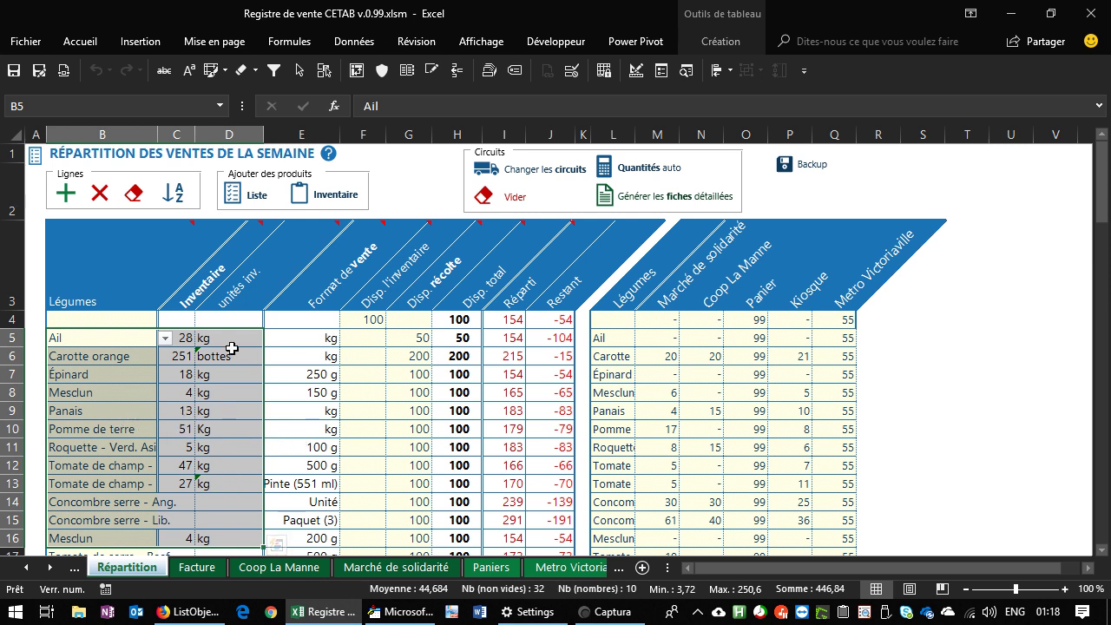
drag(323, 339, 299, 531)
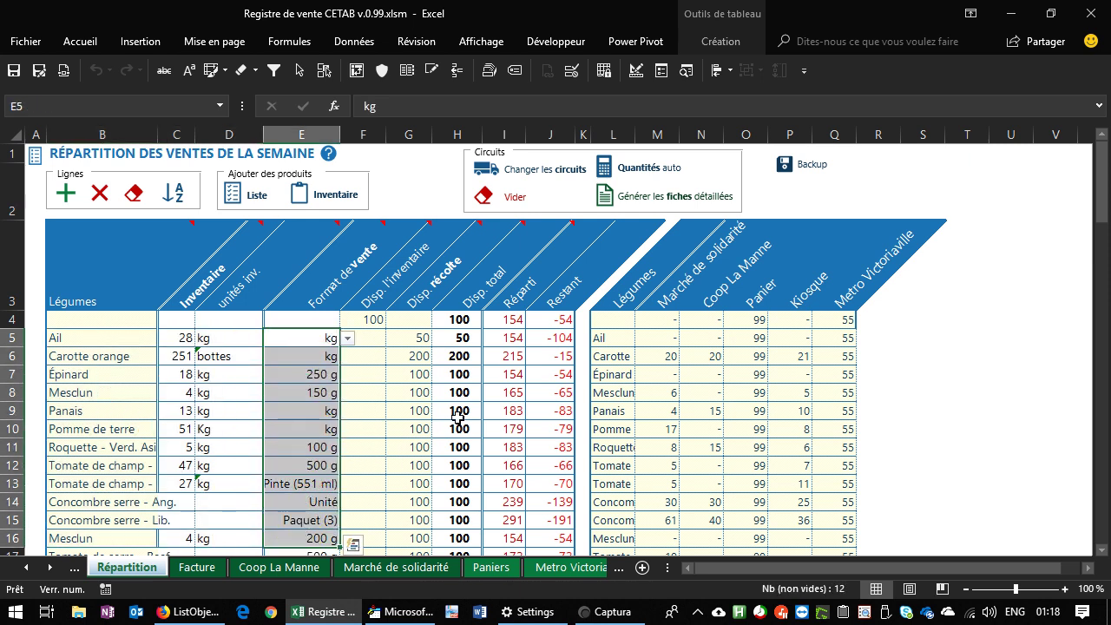
drag(417, 338, 408, 536)
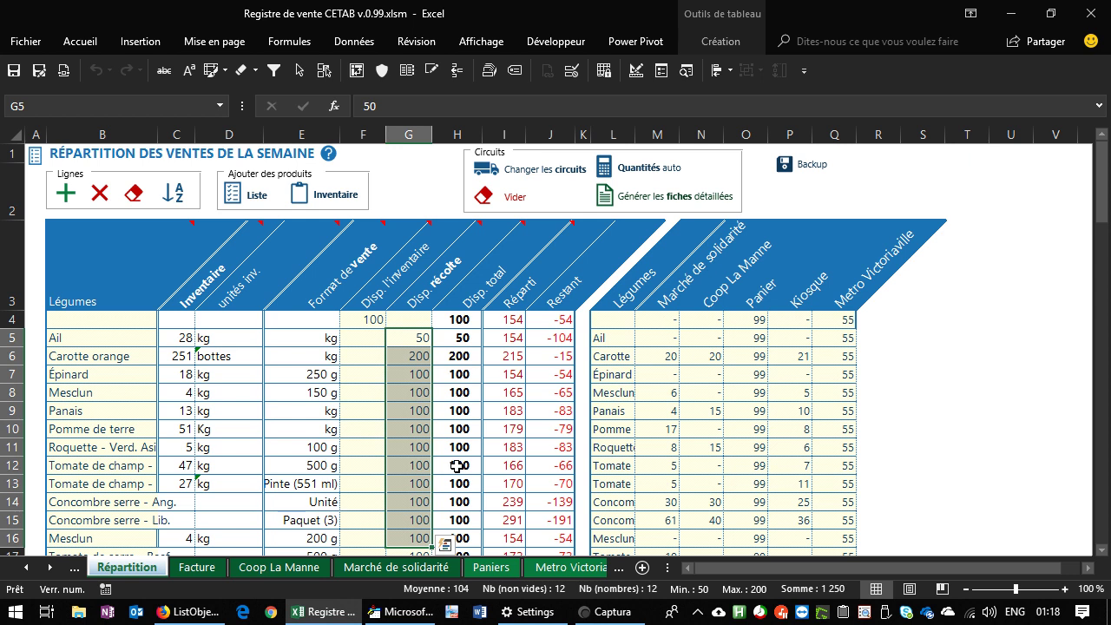
Clear the Kiosque quantity for Carotte orange in the distribution table.
click(769, 357)
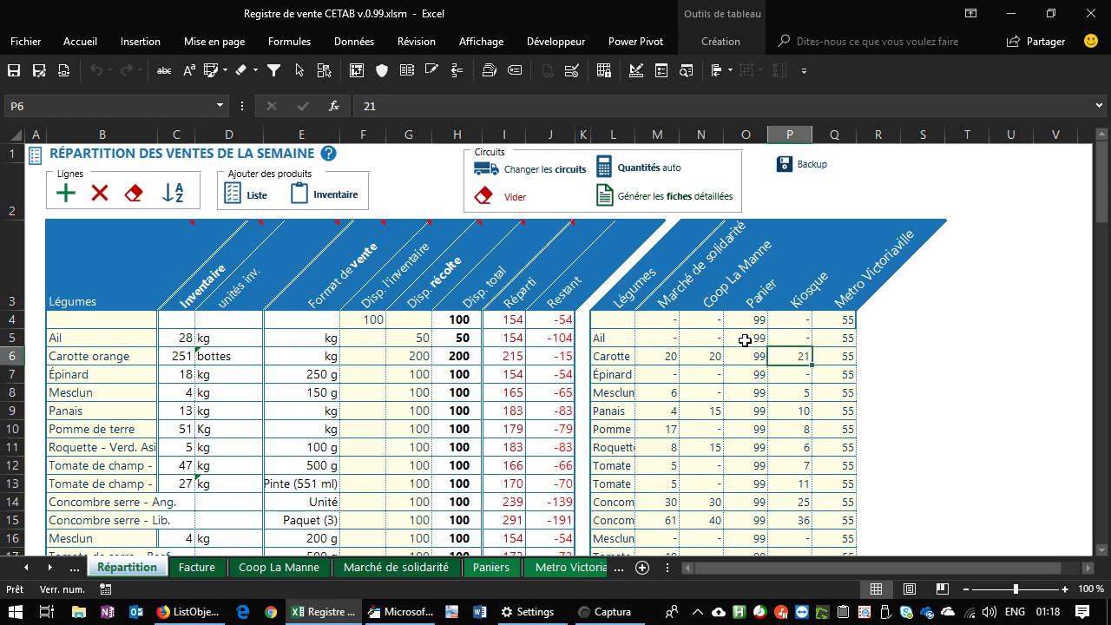
key(Delete)
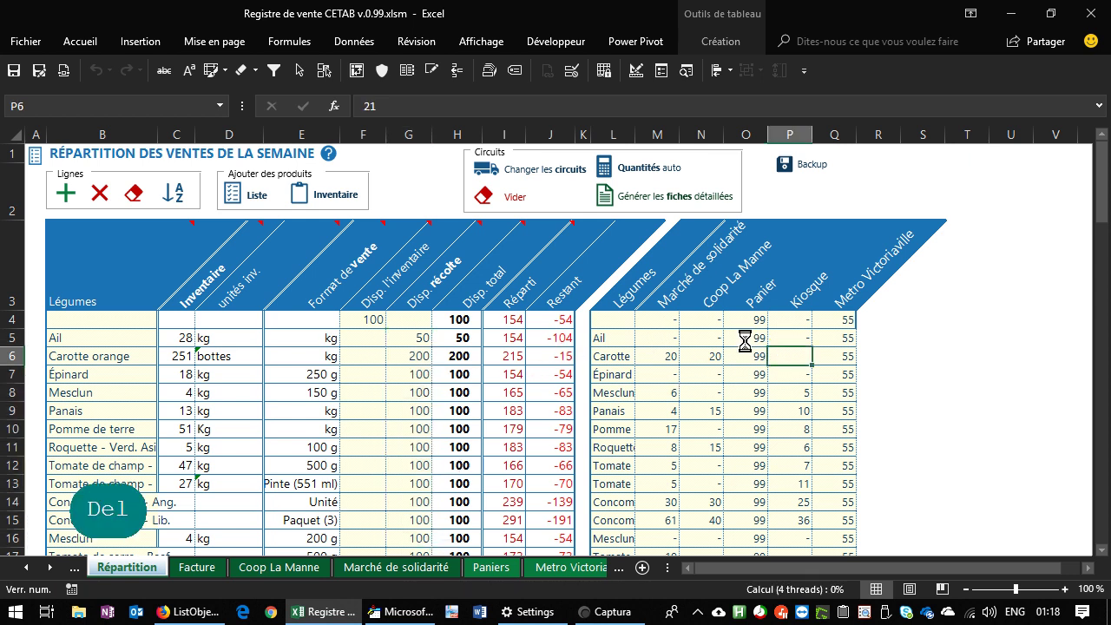
key(Down)
click(764, 338)
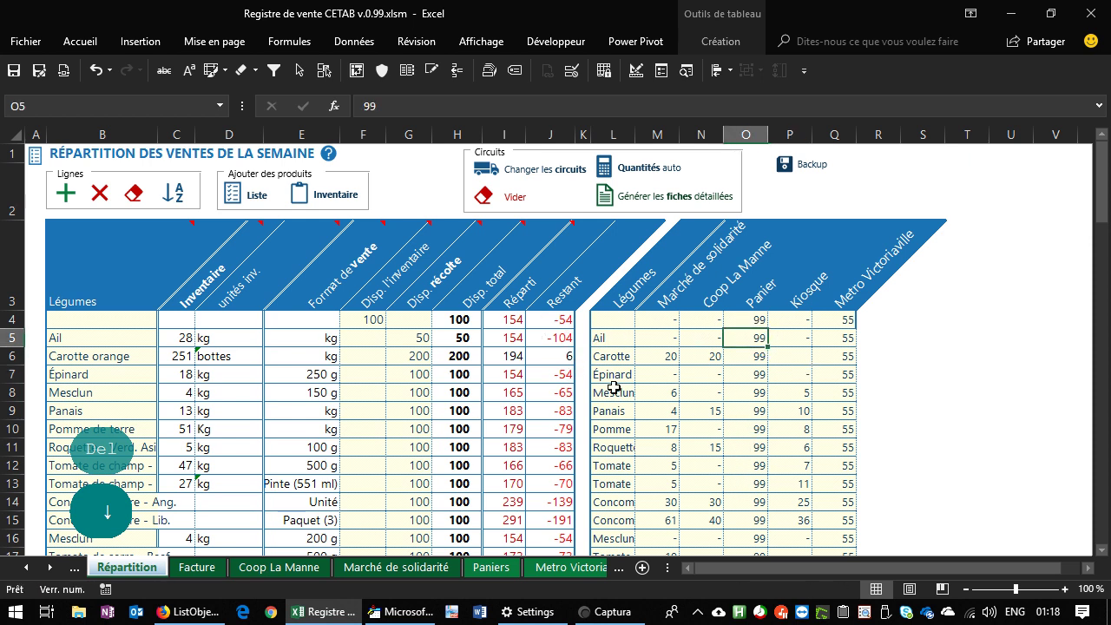
scroll(787, 473, down, 1)
scroll(769, 417, up, 1)
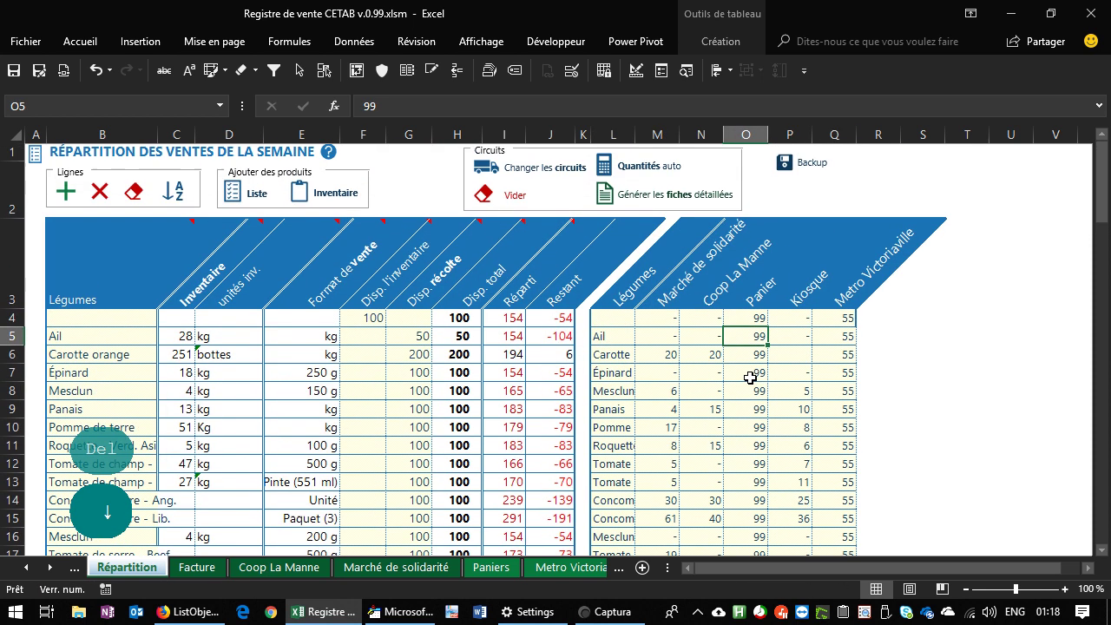
Review the quantities distributed from Marché de solidarité to Metro Victoriaville, and view the list of circuits without changing the selection.
drag(853, 292, 623, 306)
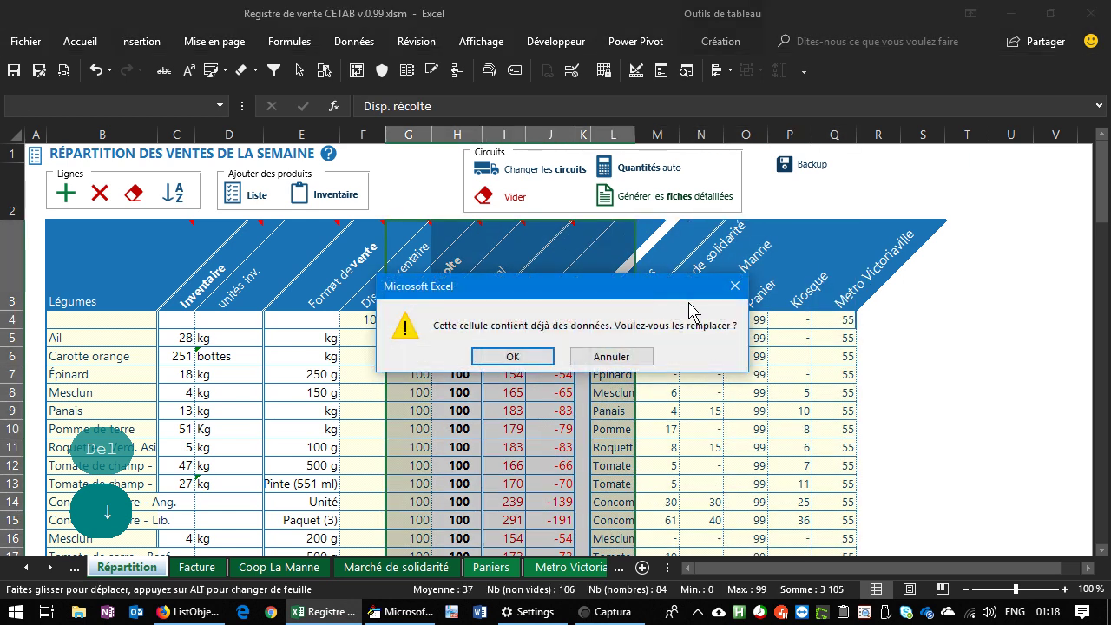
click(643, 357)
click(829, 321)
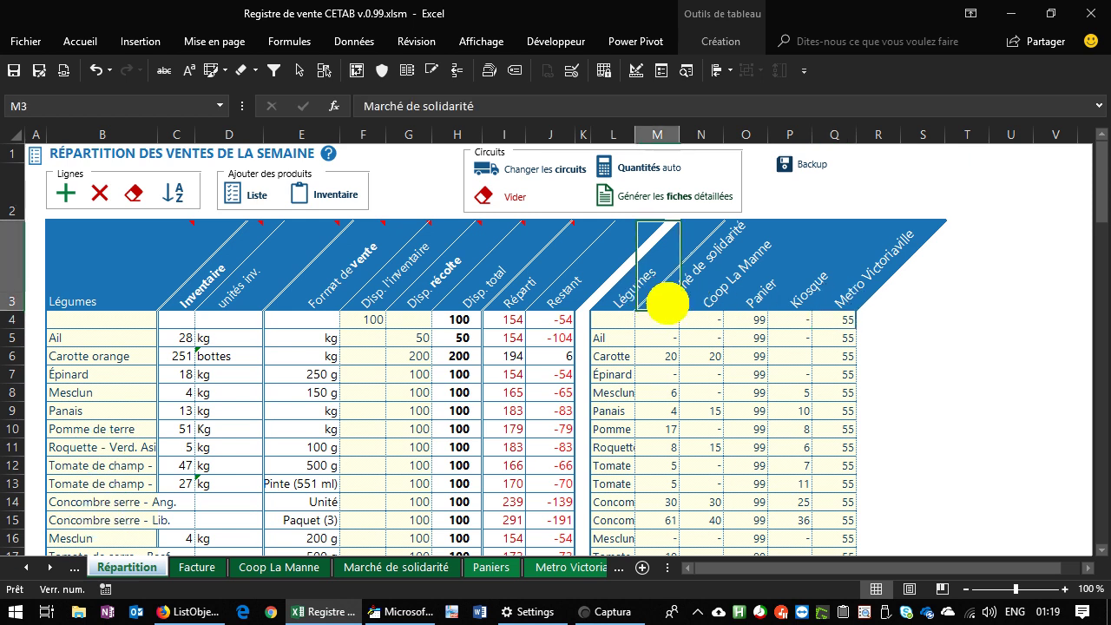
drag(665, 303, 839, 503)
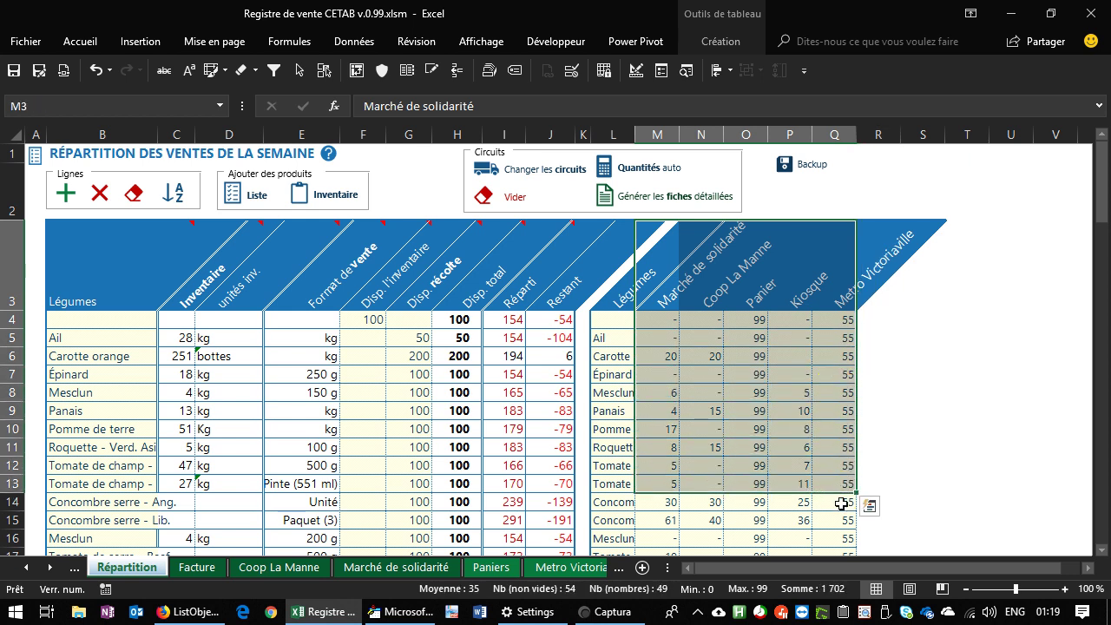
click(785, 393)
click(550, 173)
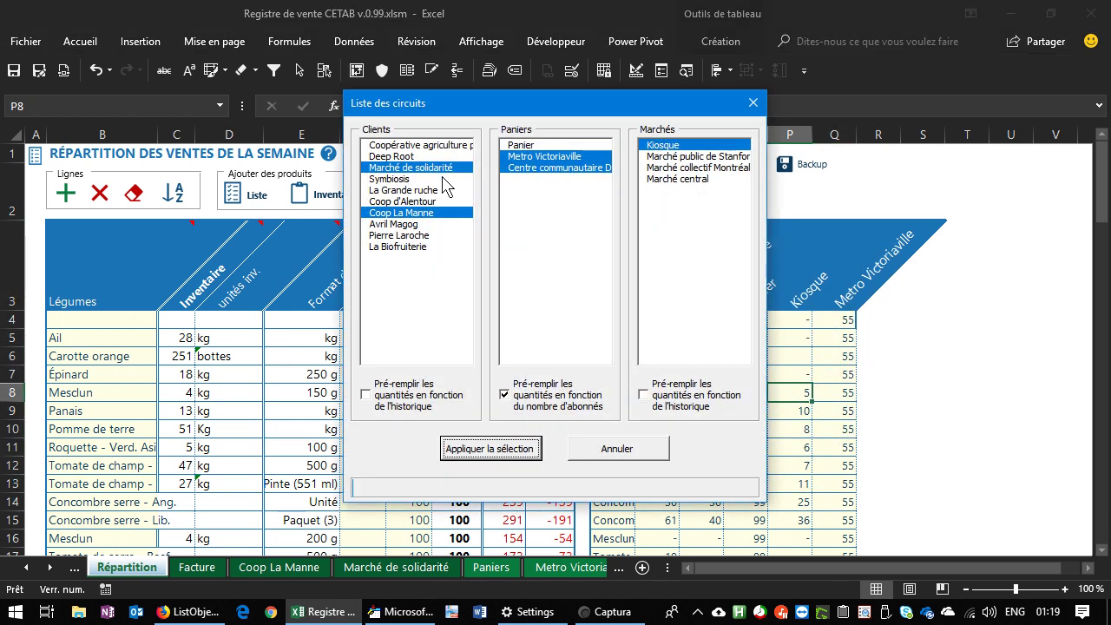
click(625, 452)
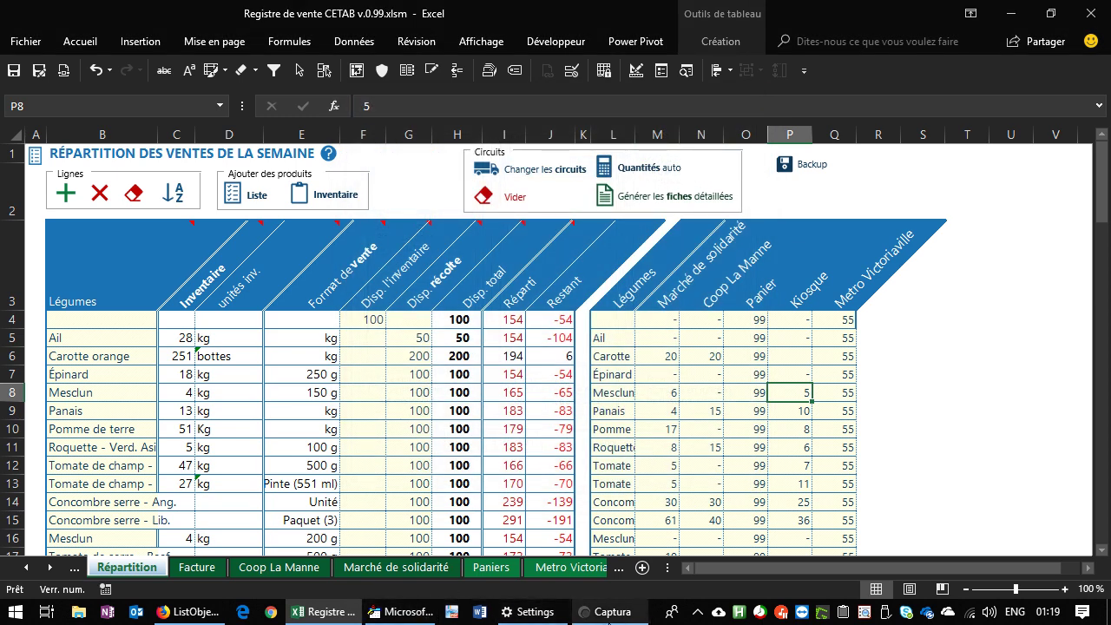